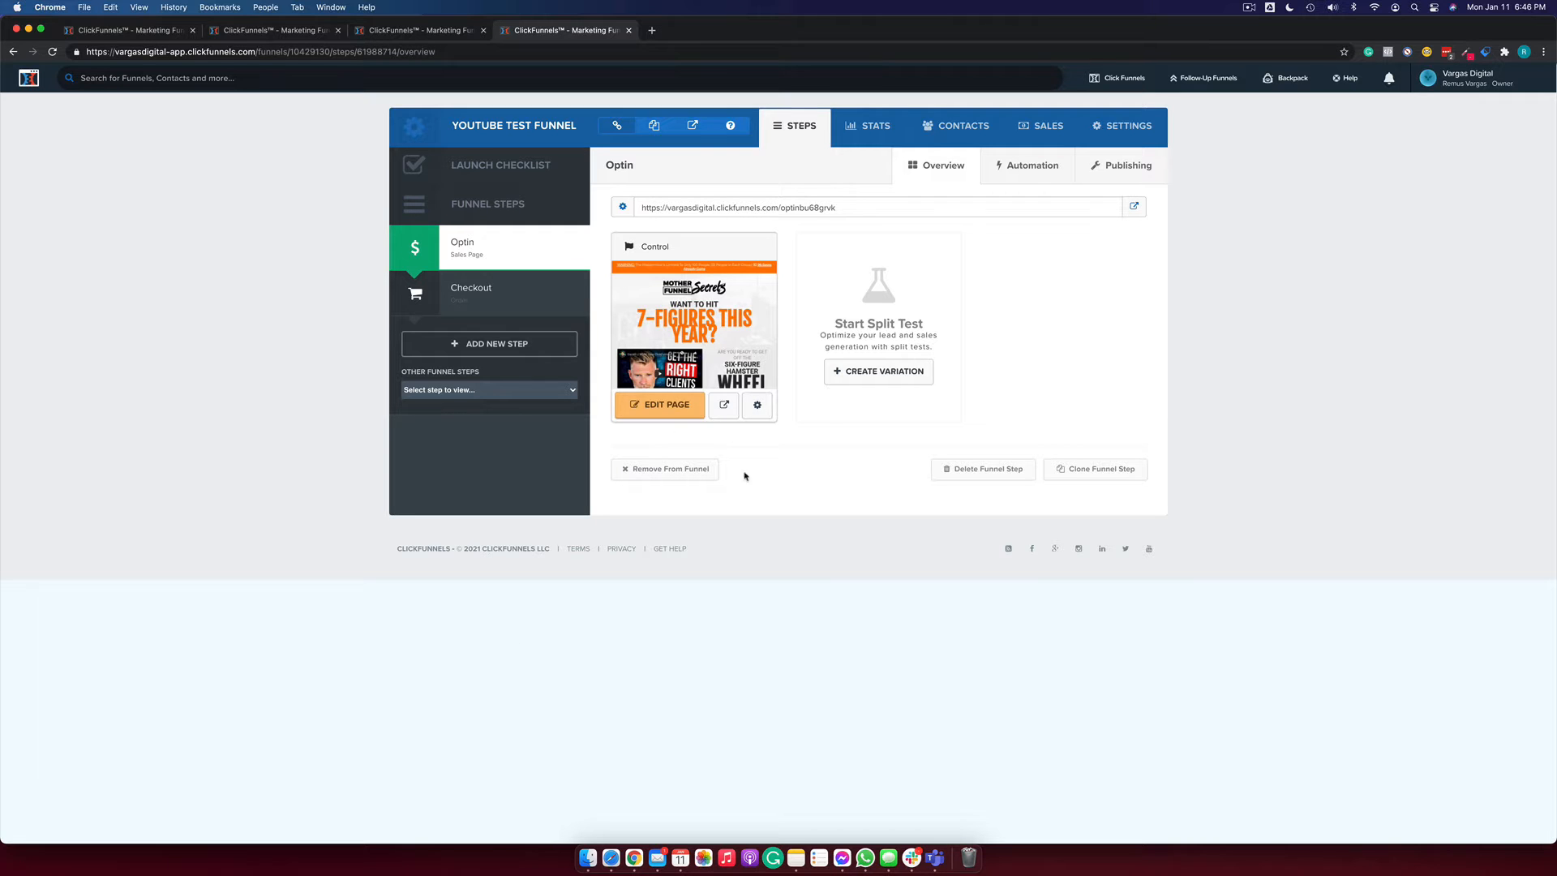
Open the Optin page for editing and look over its sections and the opt-in pop-up form.
{"action": "left_click", "coordinate": [659, 405]}
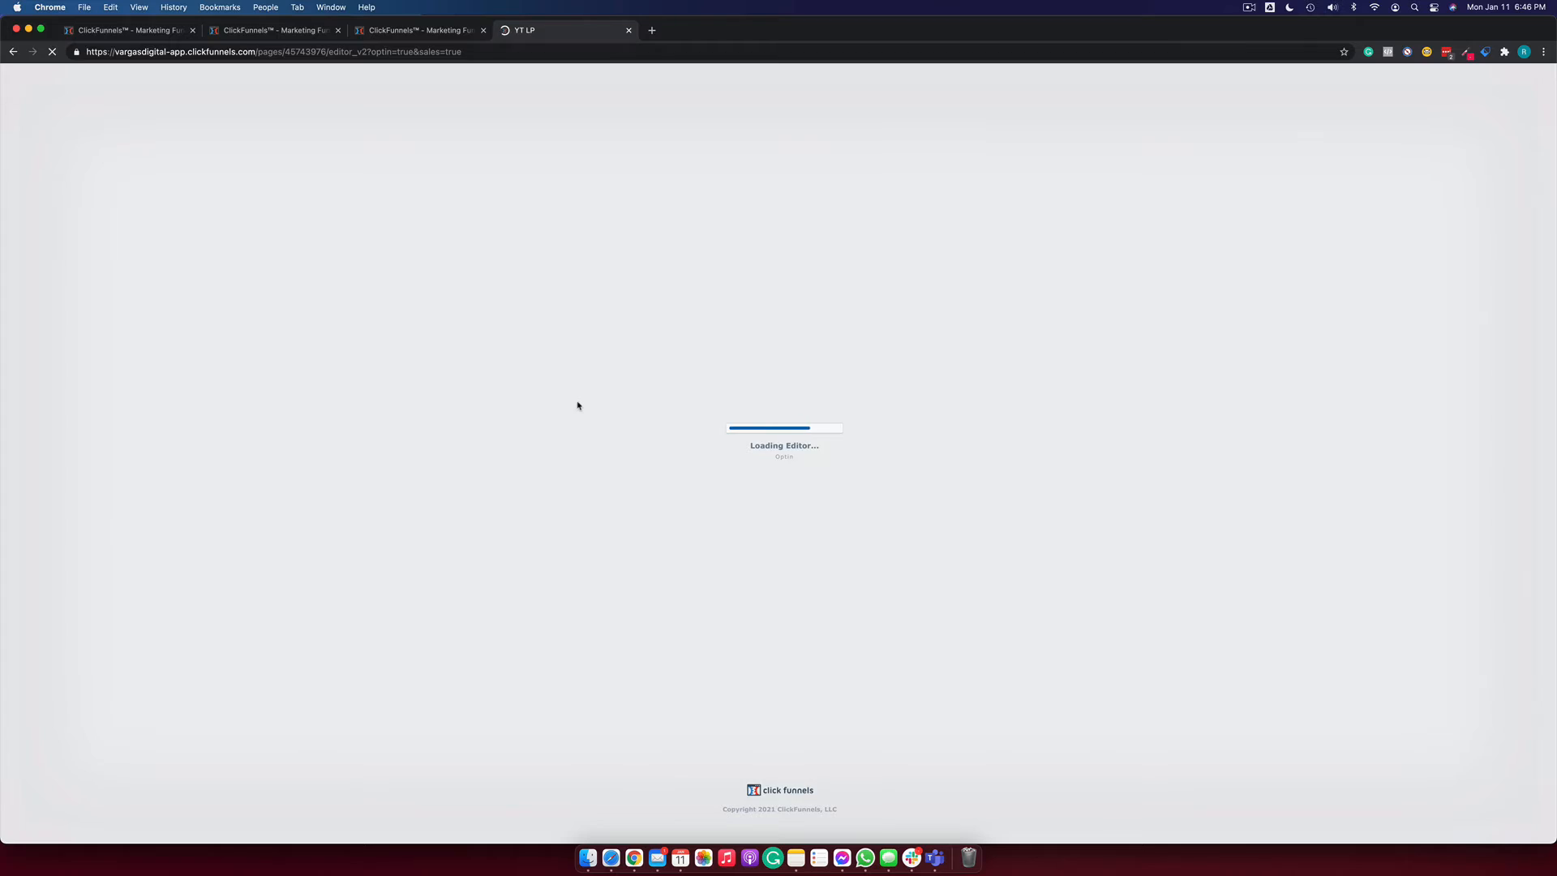
{"action": "scroll", "coordinate": [866, 487], "scroll_direction": "down", "scroll_amount": 15}
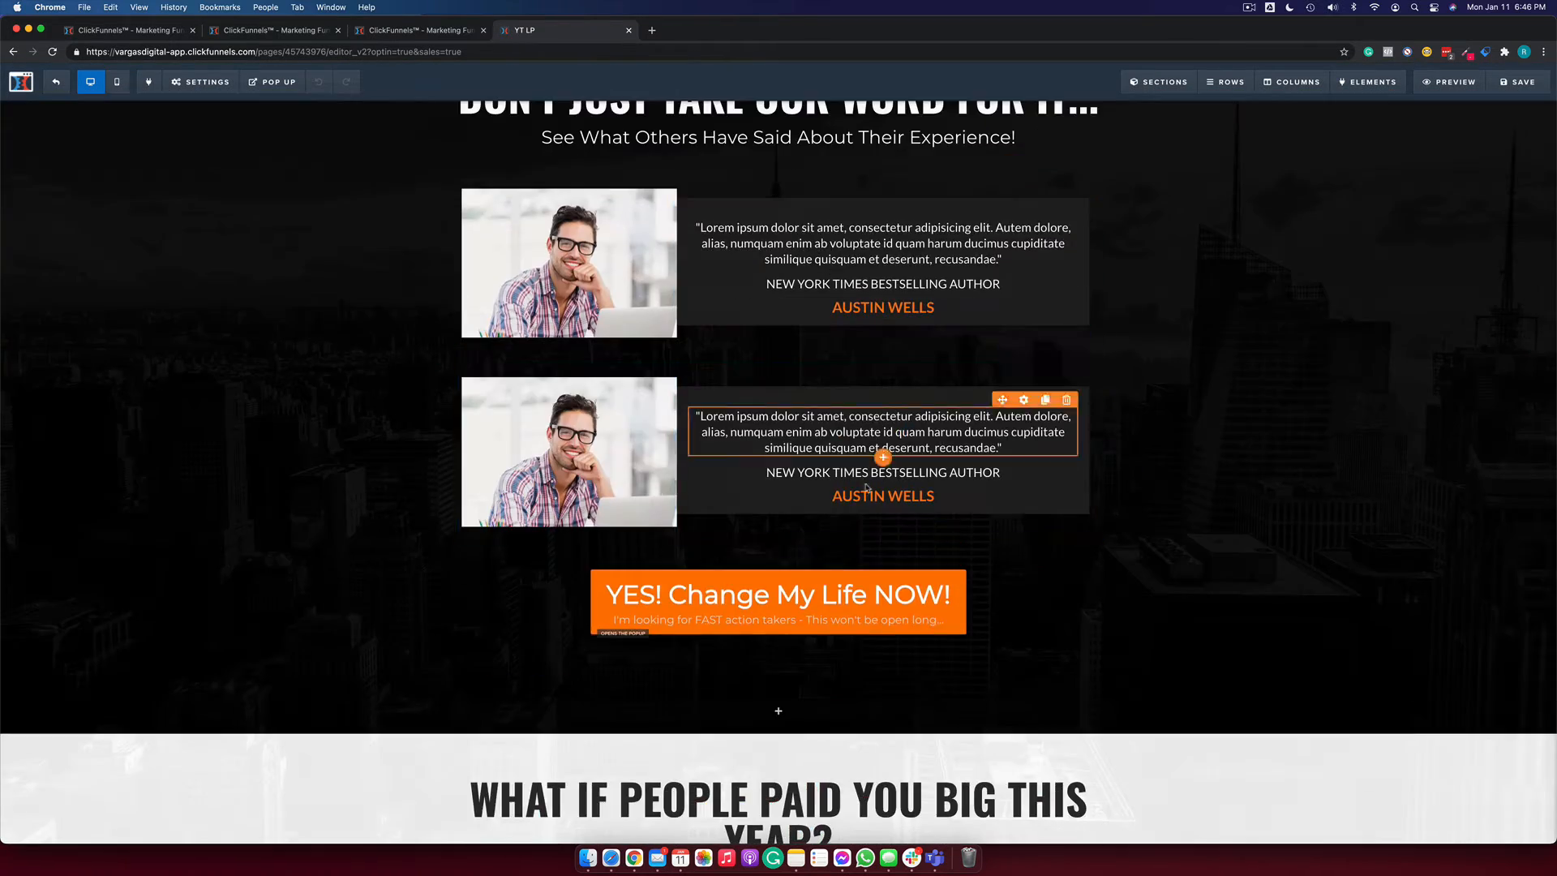
{"action": "scroll", "coordinate": [890, 608], "scroll_direction": "down", "scroll_amount": 1}
{"action": "scroll", "coordinate": [890, 611], "scroll_direction": "up", "scroll_amount": 20}
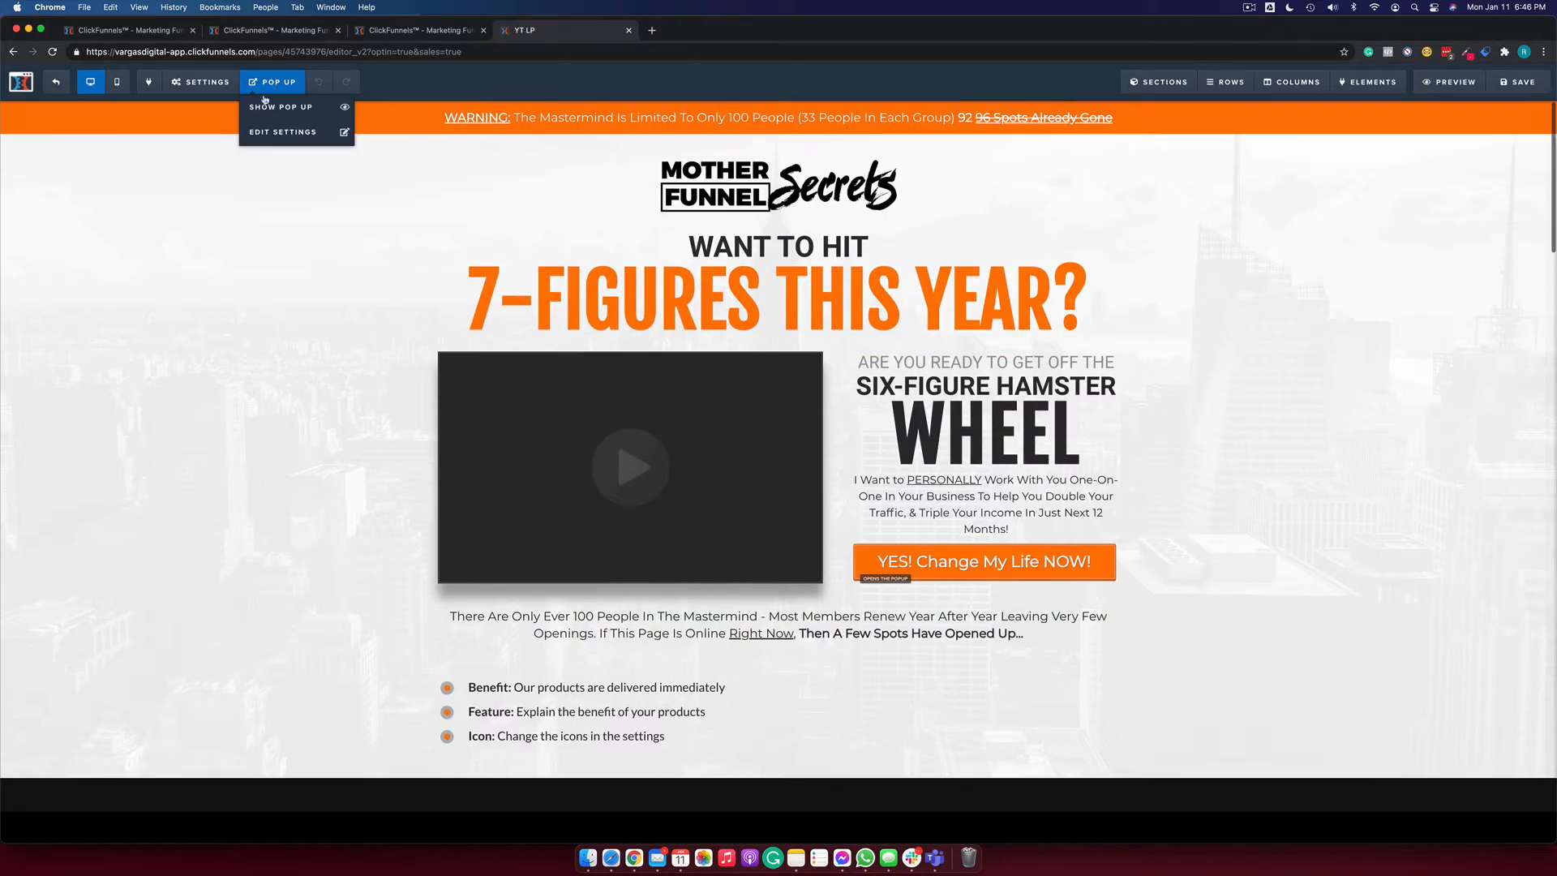
{"action": "left_click", "coordinate": [269, 107]}
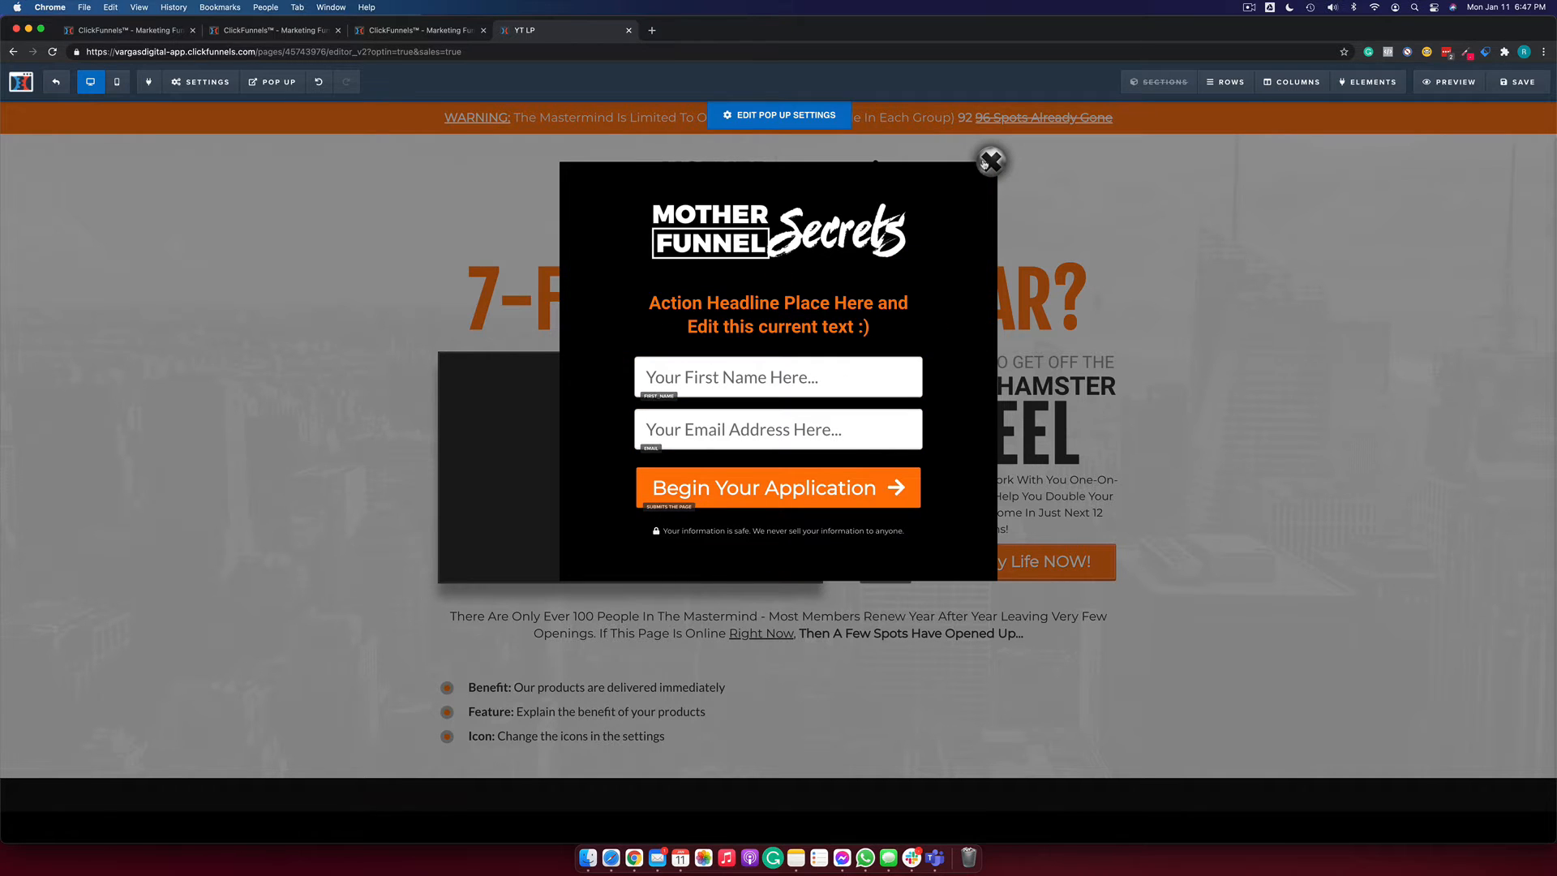
{"action": "left_click", "coordinate": [988, 161]}
Connect the Optin page to the ClickFunnels Internal integration with the Add Tag action and the tag MytagExample.
{"action": "mouse_move", "coordinate": [207, 82]}
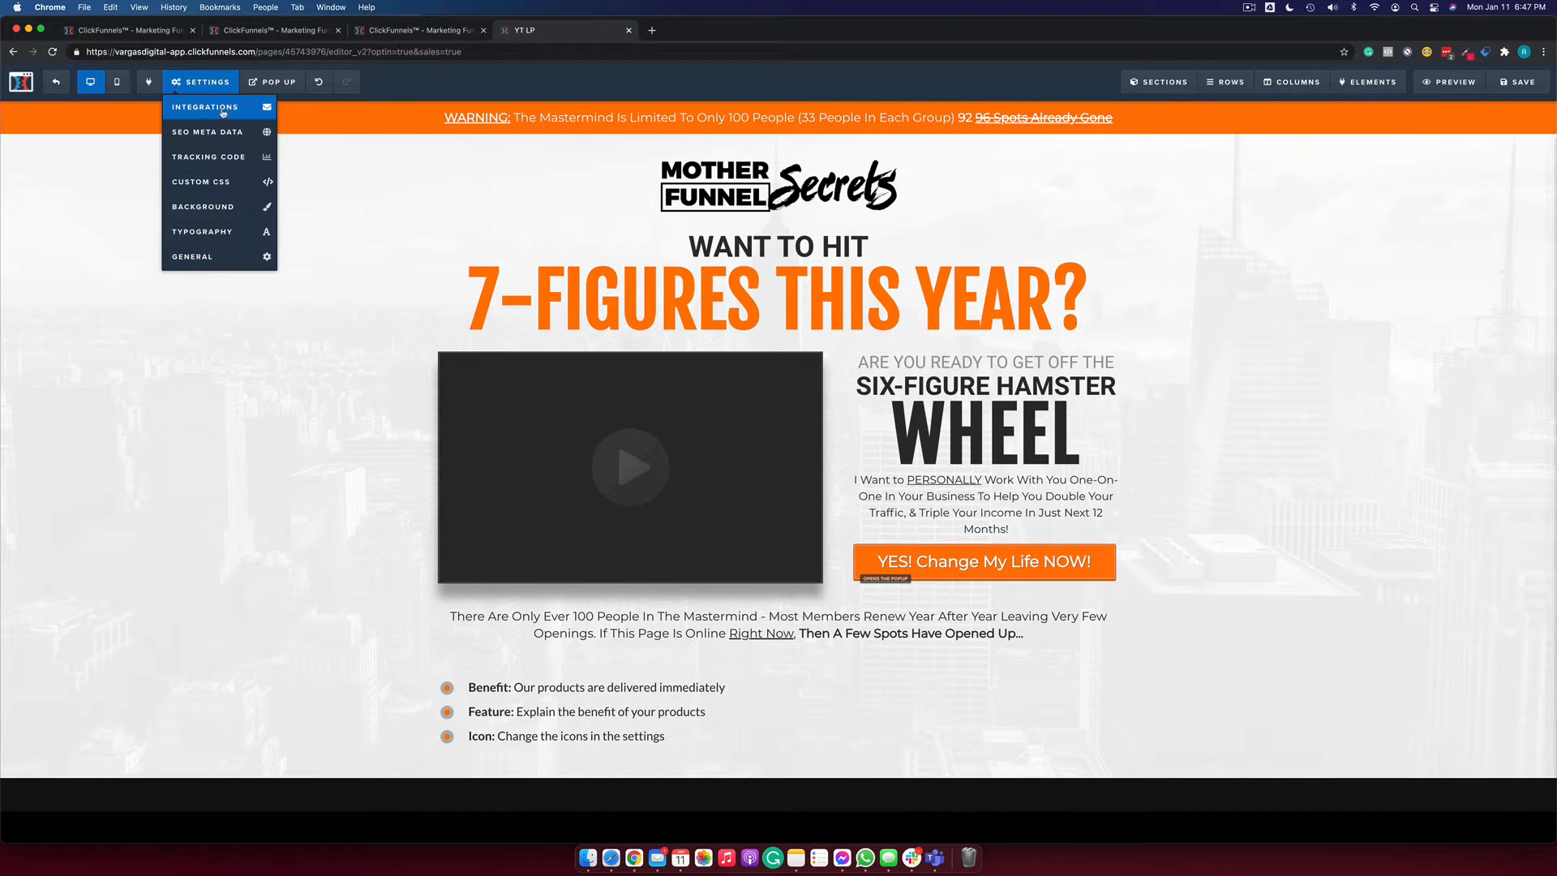
{"action": "left_click", "coordinate": [215, 113]}
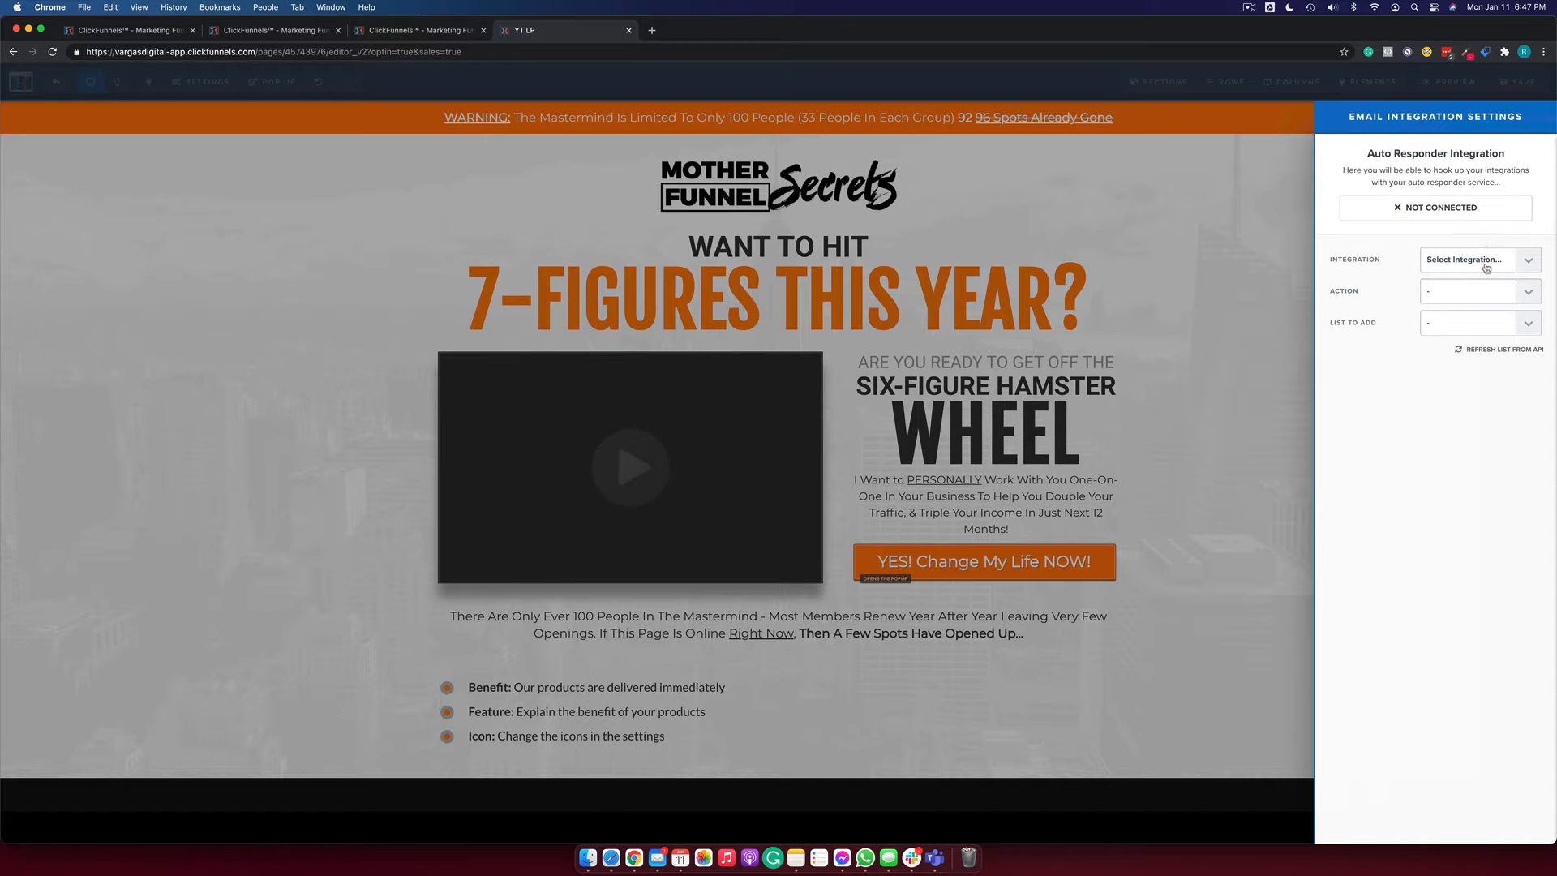
{"action": "left_click", "coordinate": [1485, 268]}
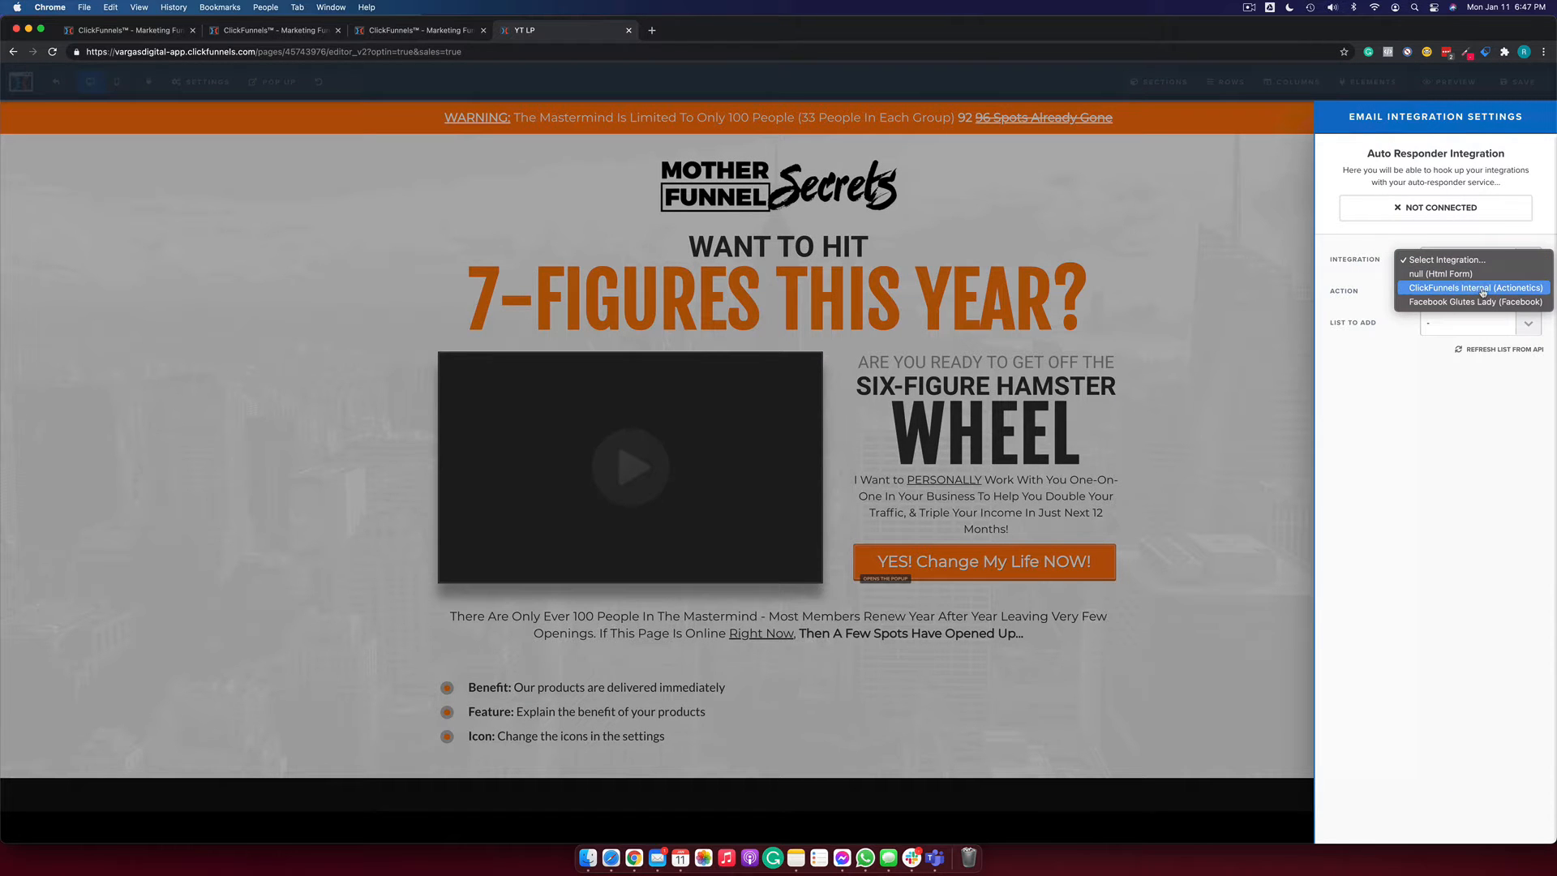
{"action": "left_click", "coordinate": [1483, 289]}
{"action": "left_click", "coordinate": [1463, 296]}
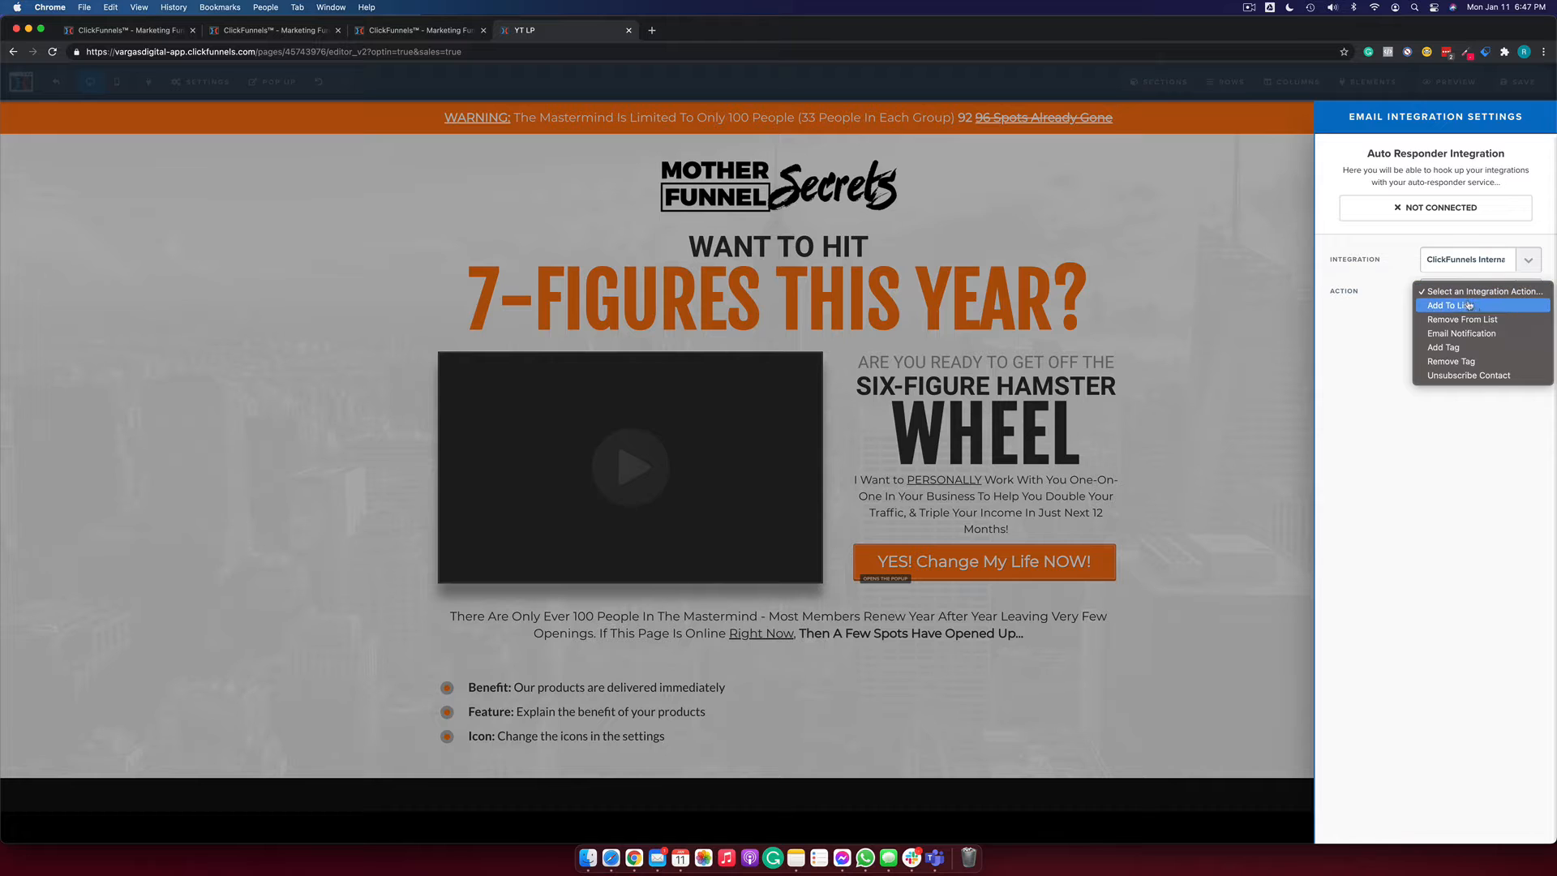
{"action": "left_click", "coordinate": [1456, 348]}
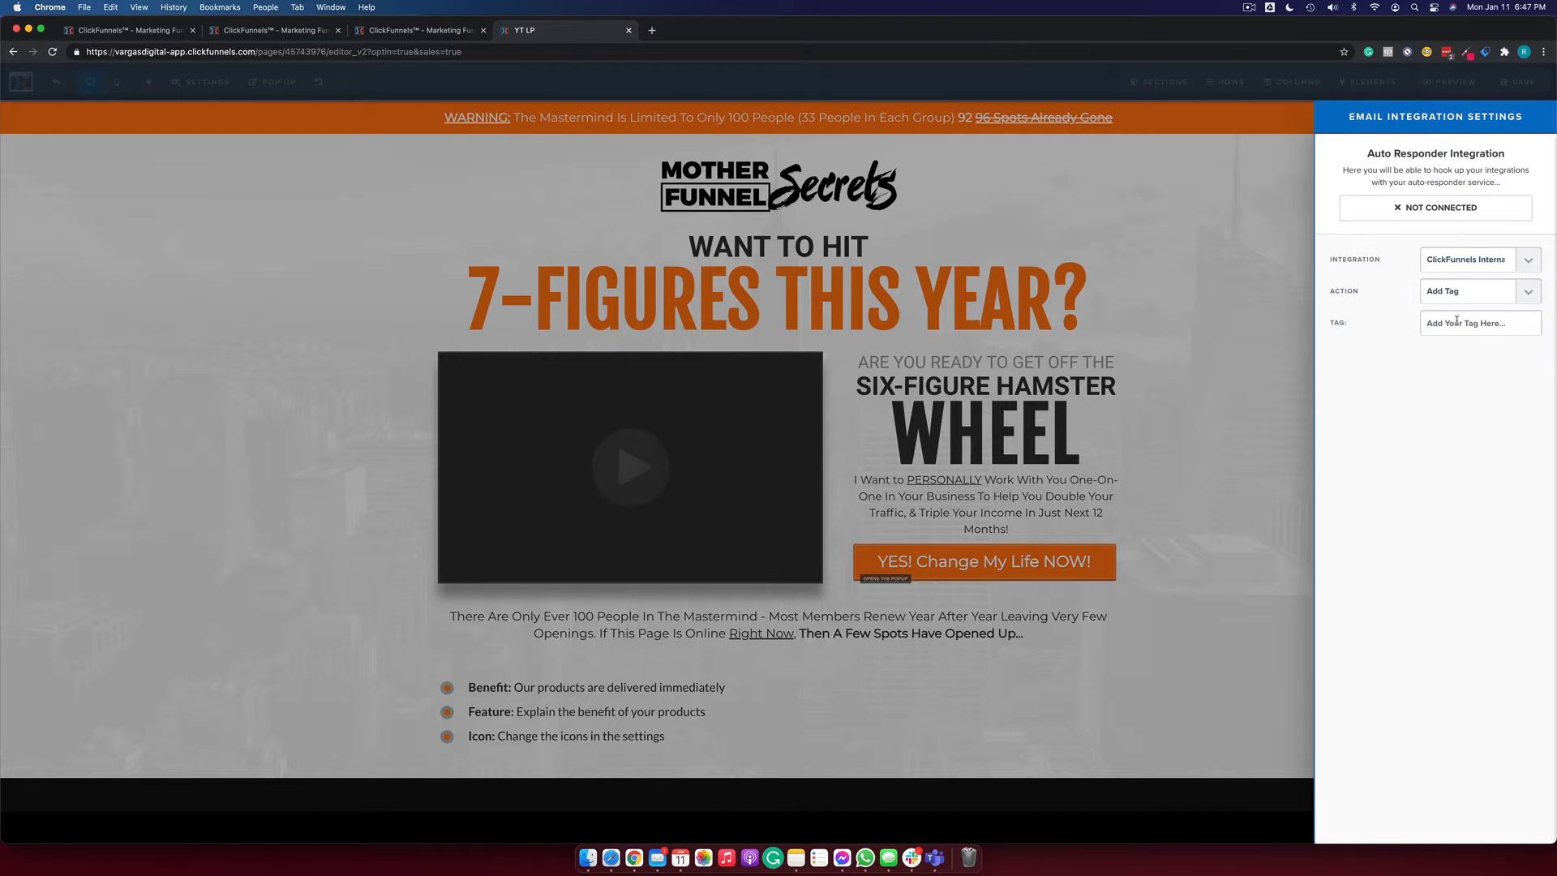
{"action": "left_click", "coordinate": [1461, 323]}
{"action": "type", "text": "Mytag"}
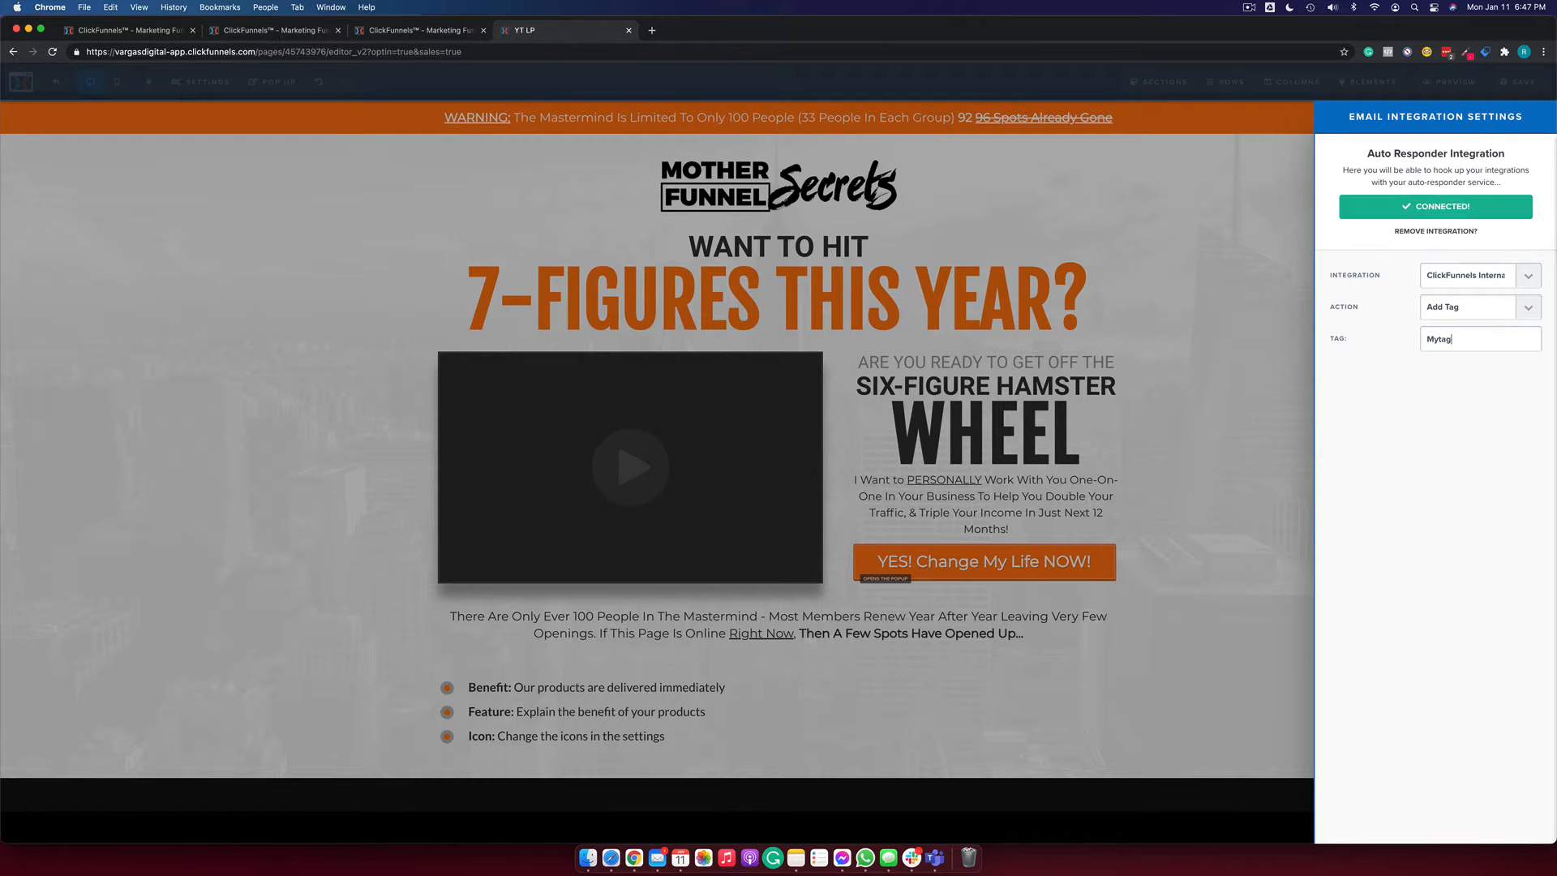
{"action": "type", "text": "Example"}
{"action": "left_click", "coordinate": [1218, 222]}
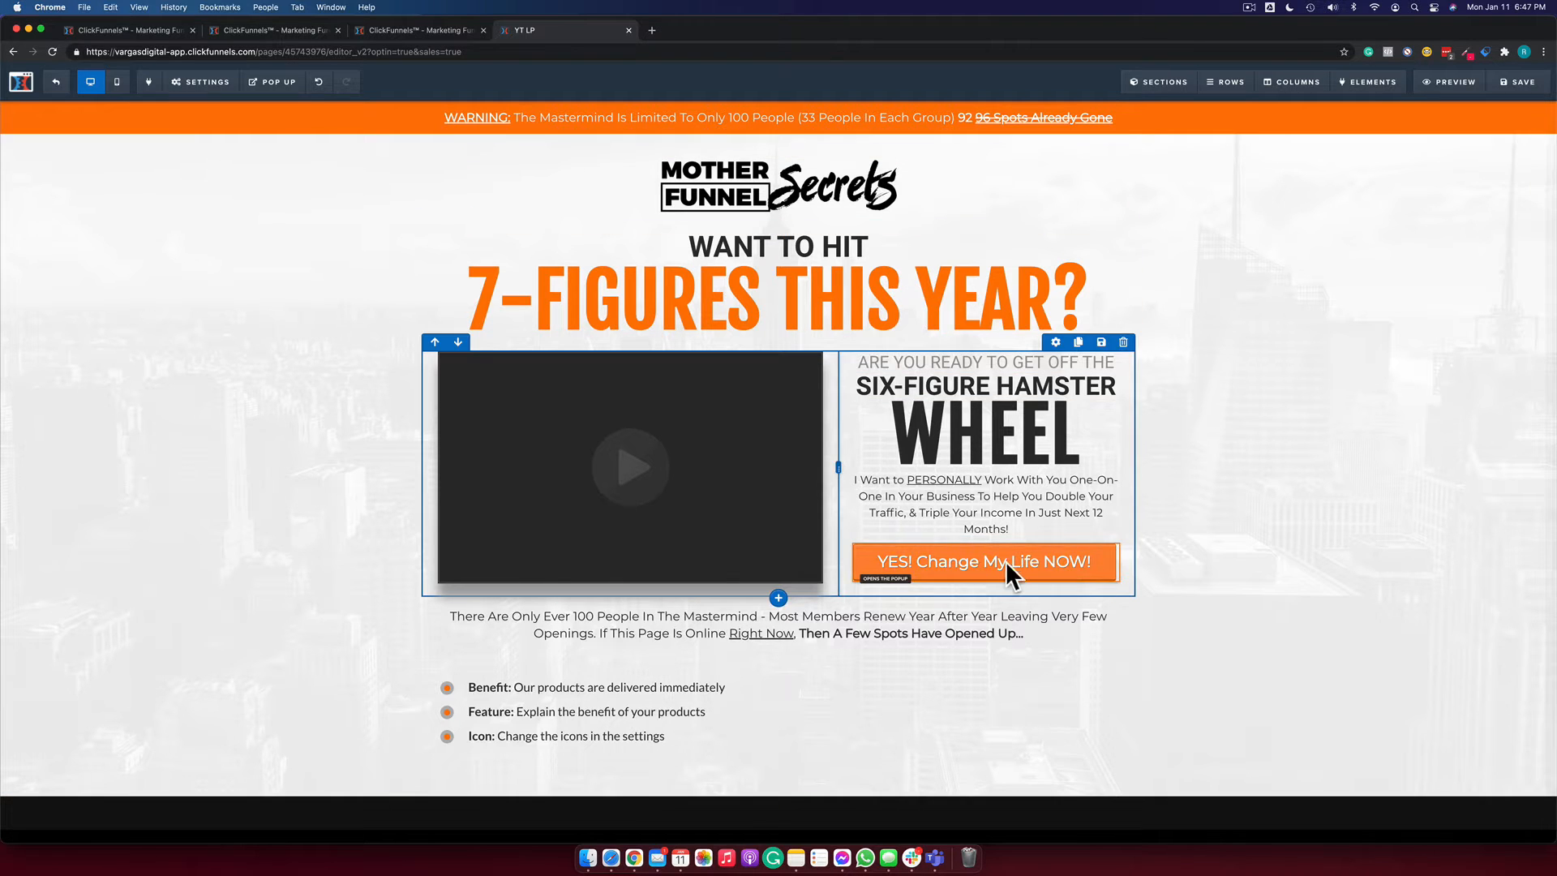
Review the opt-in pop-up and the page's email integration settings, and leave the page editor.
{"action": "left_click", "coordinate": [295, 104]}
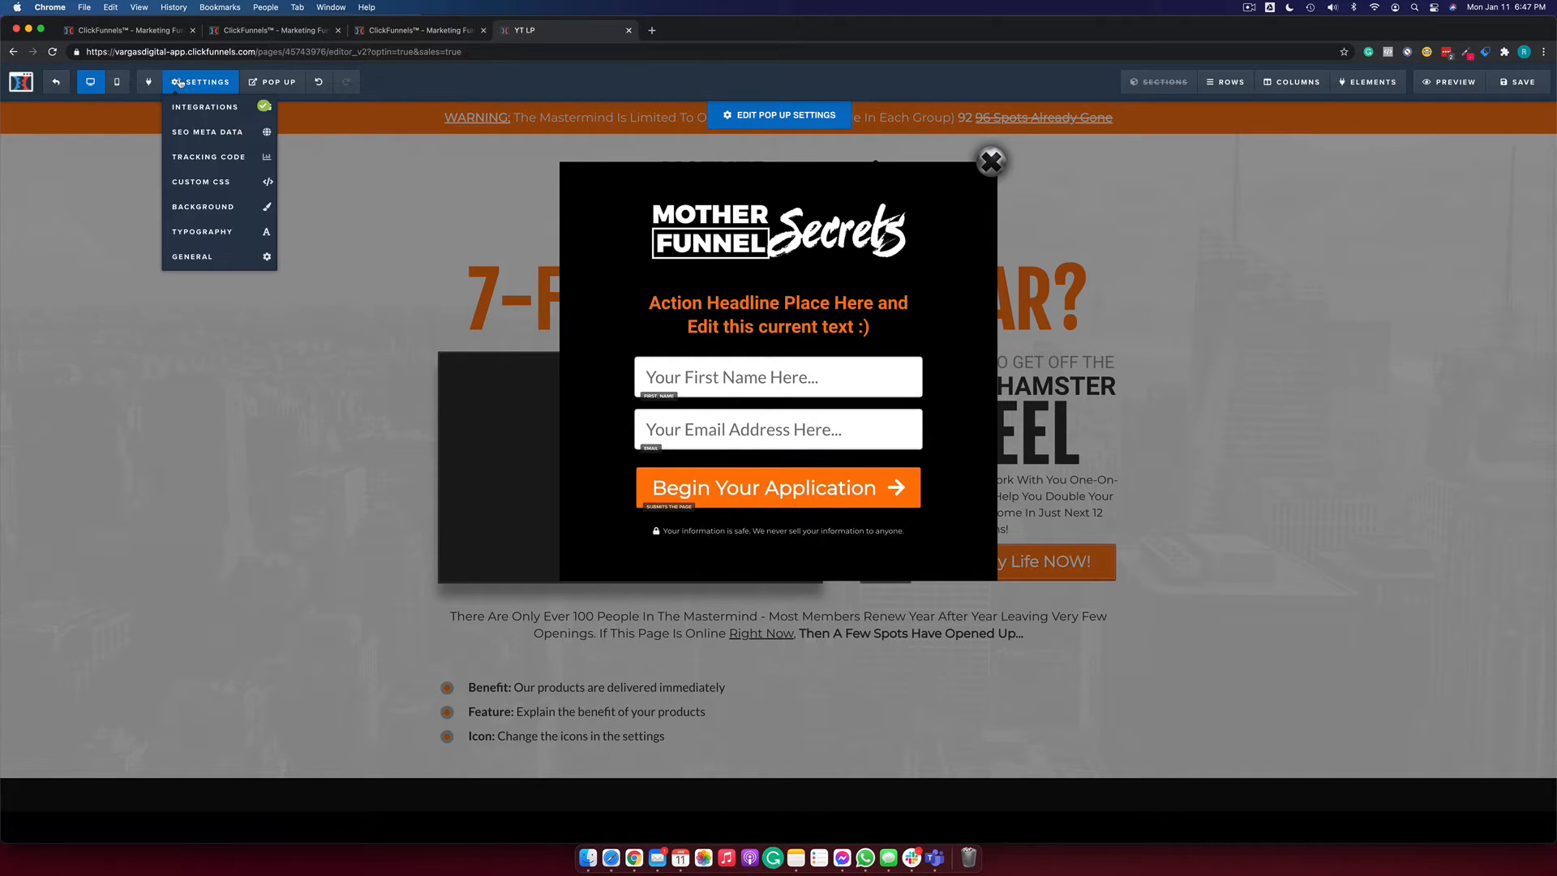
{"action": "left_click", "coordinate": [207, 107]}
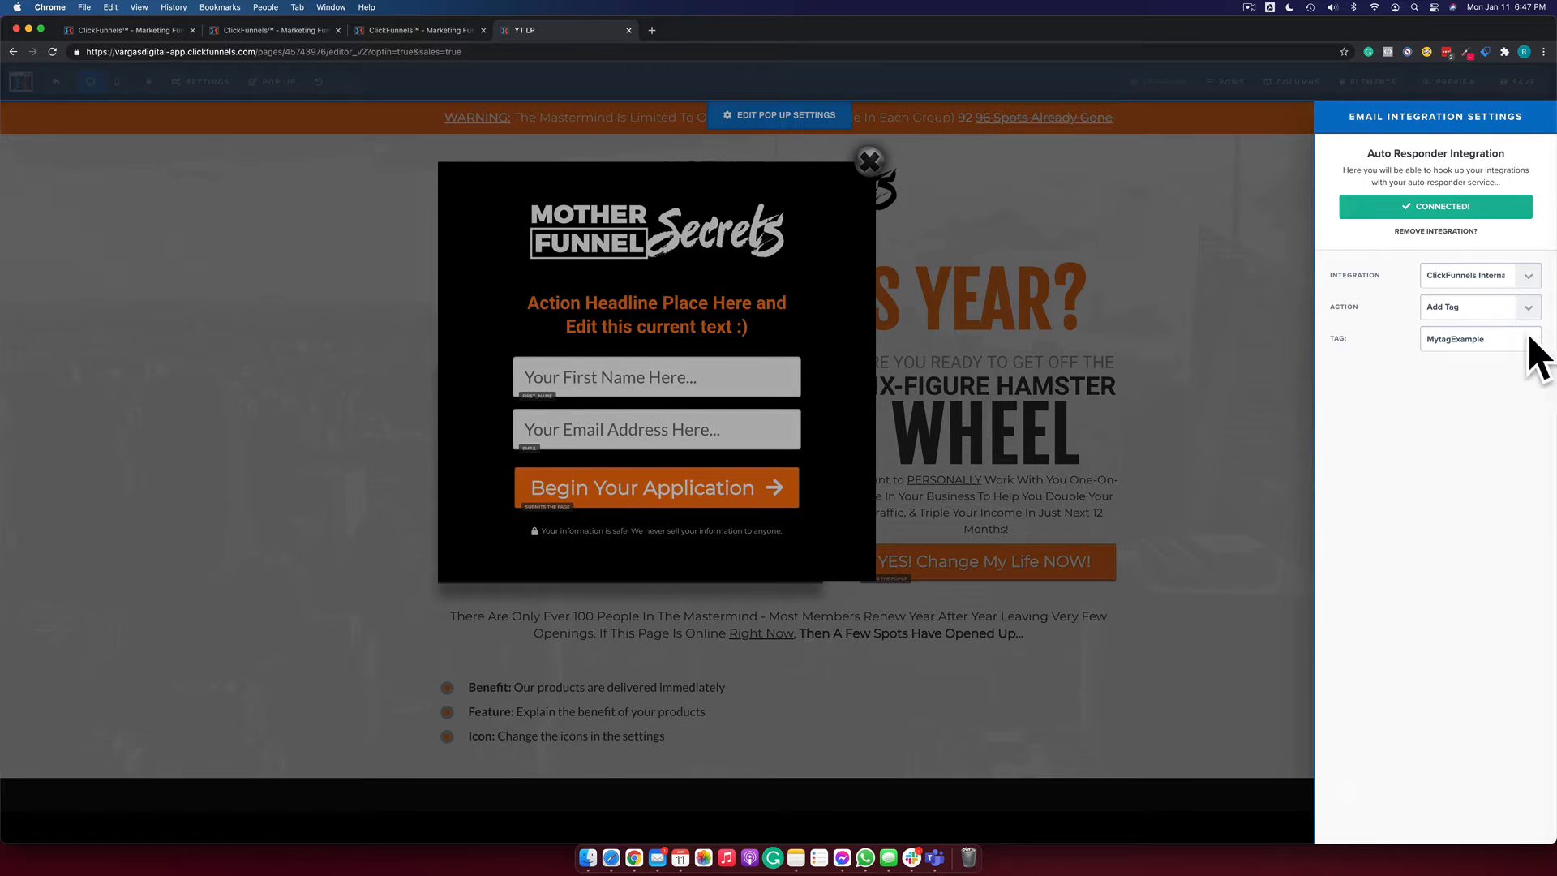
{"action": "left_click", "coordinate": [1265, 221]}
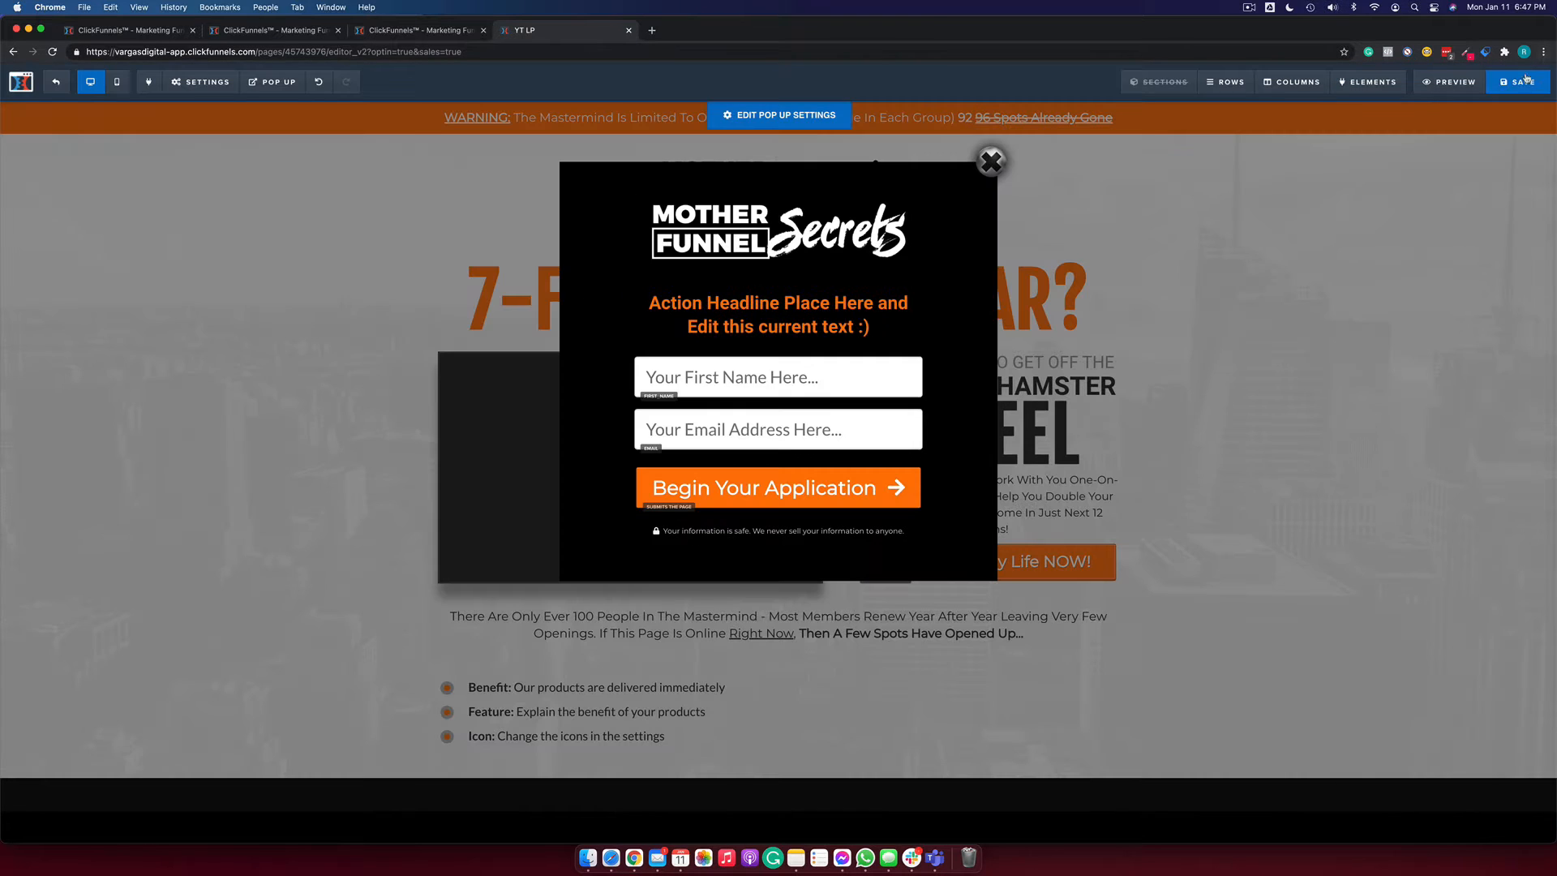
{"action": "left_click", "coordinate": [57, 82]}
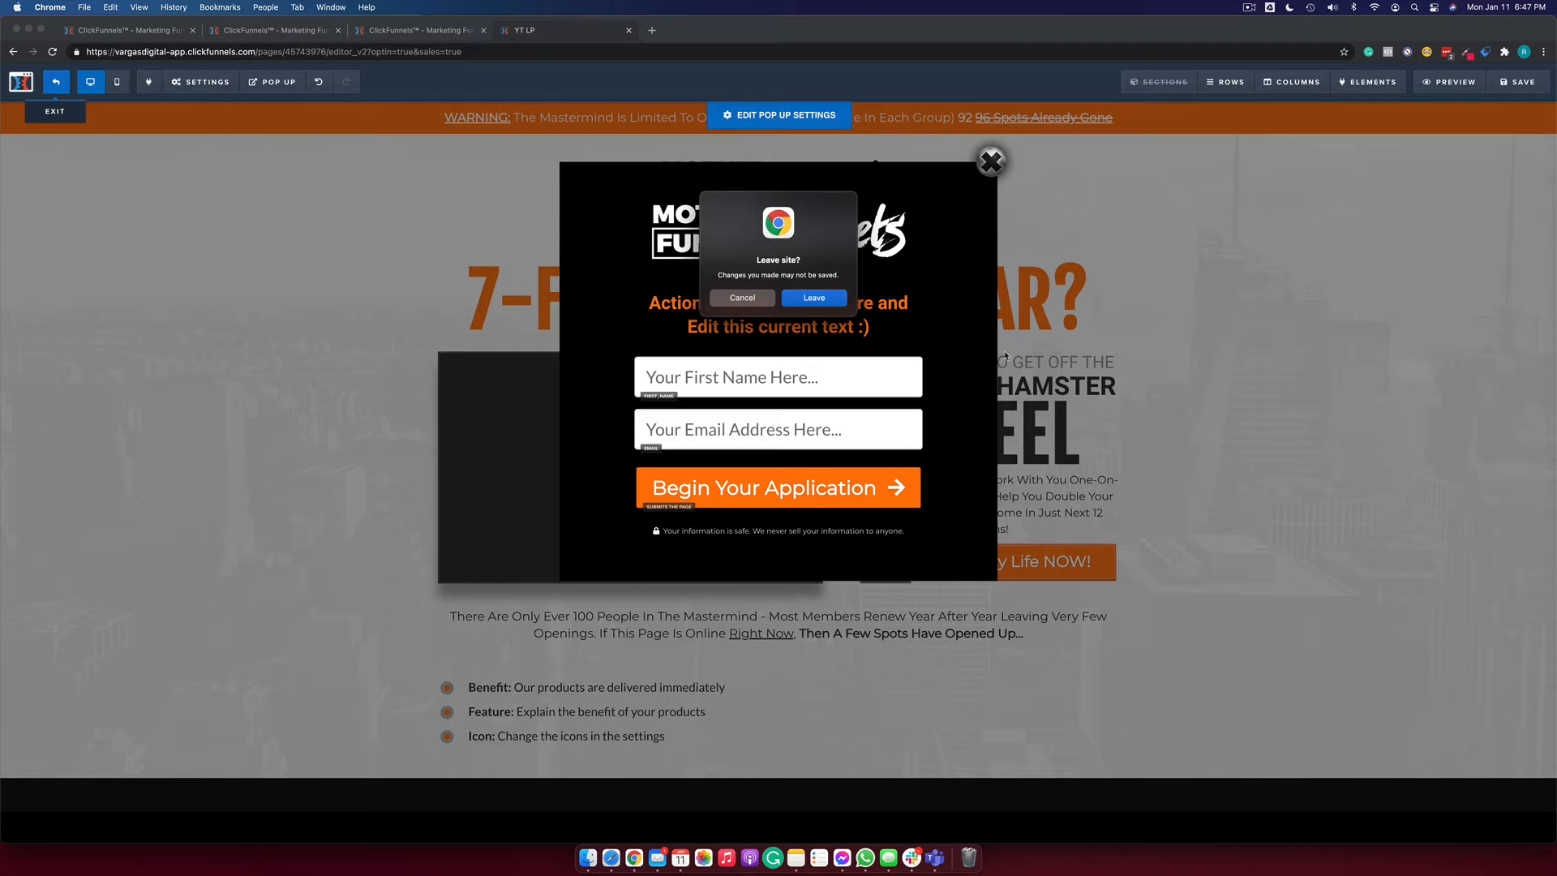
{"action": "left_click", "coordinate": [817, 299]}
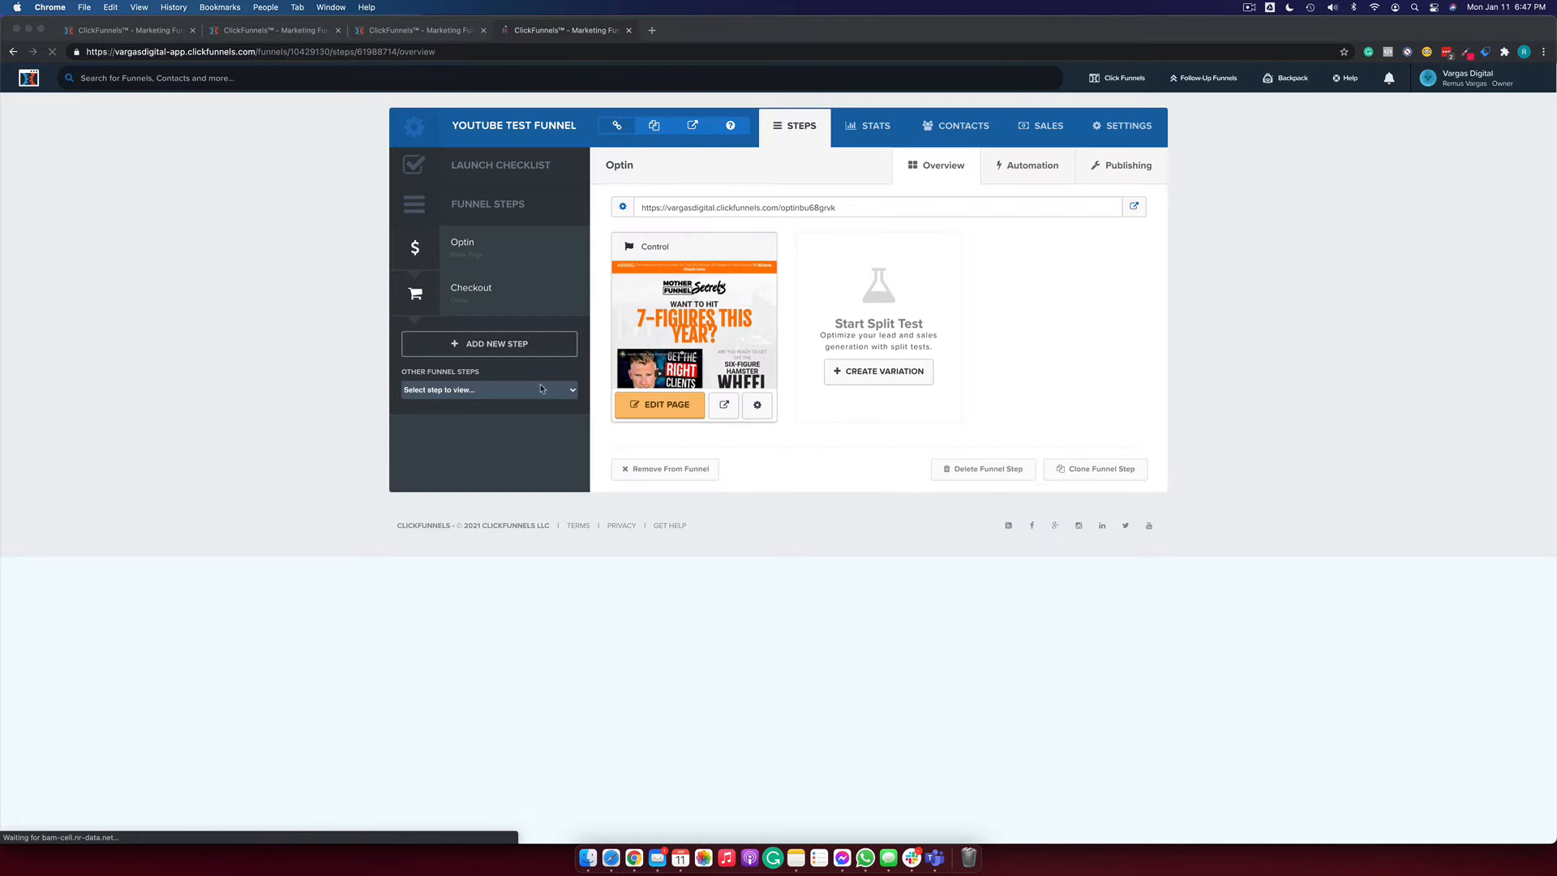
Enable the follow-up action for the Checkout step's test product, using the ClickFunnels Internal integration.
{"action": "left_click", "coordinate": [469, 295]}
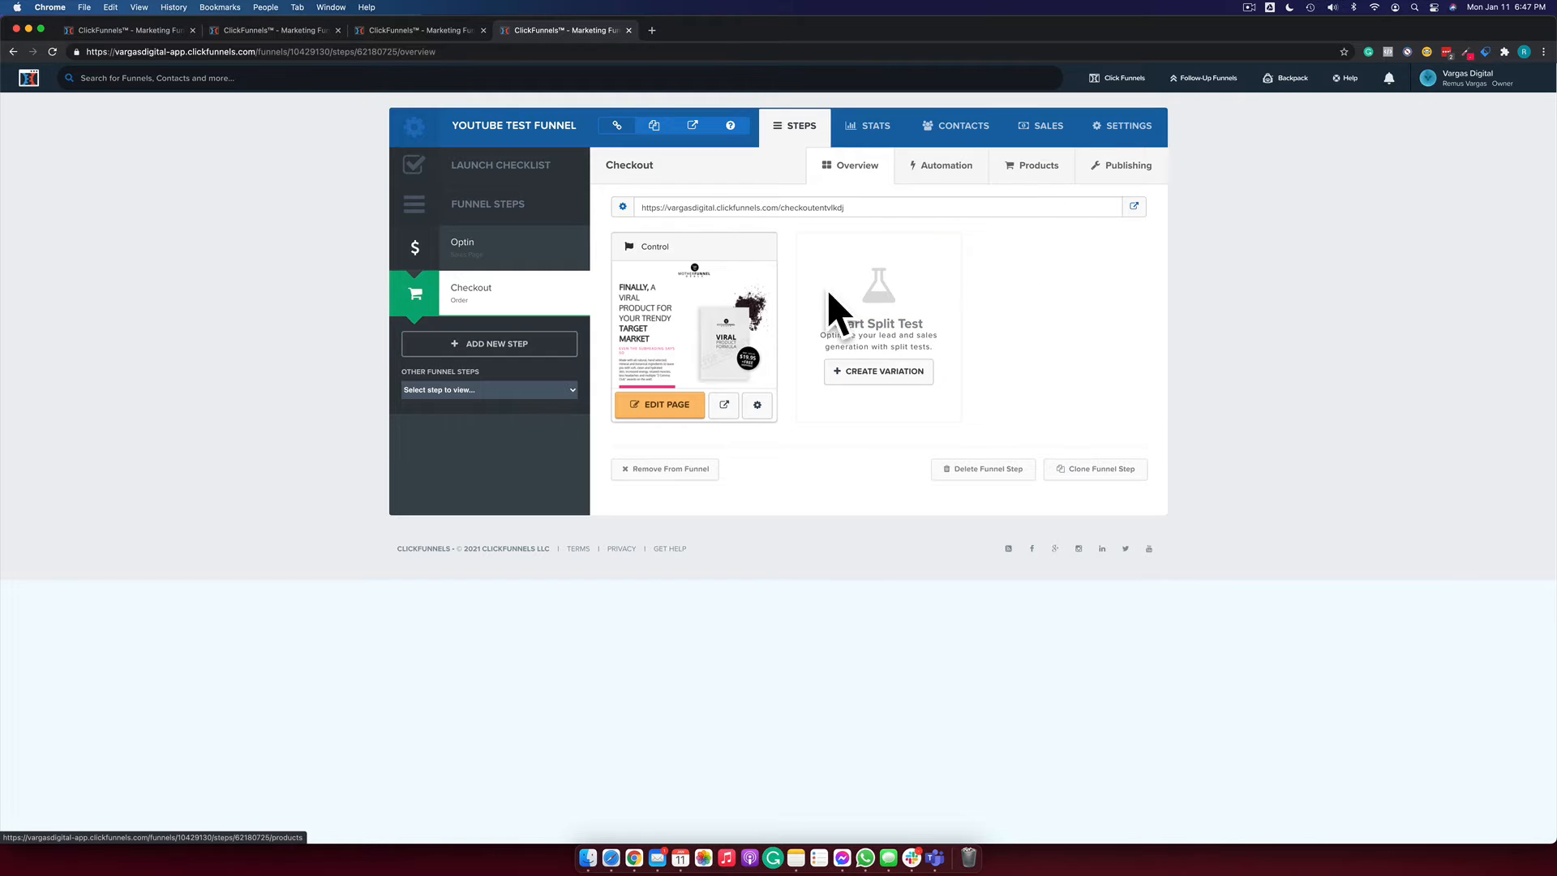
{"action": "left_click", "coordinate": [1032, 165]}
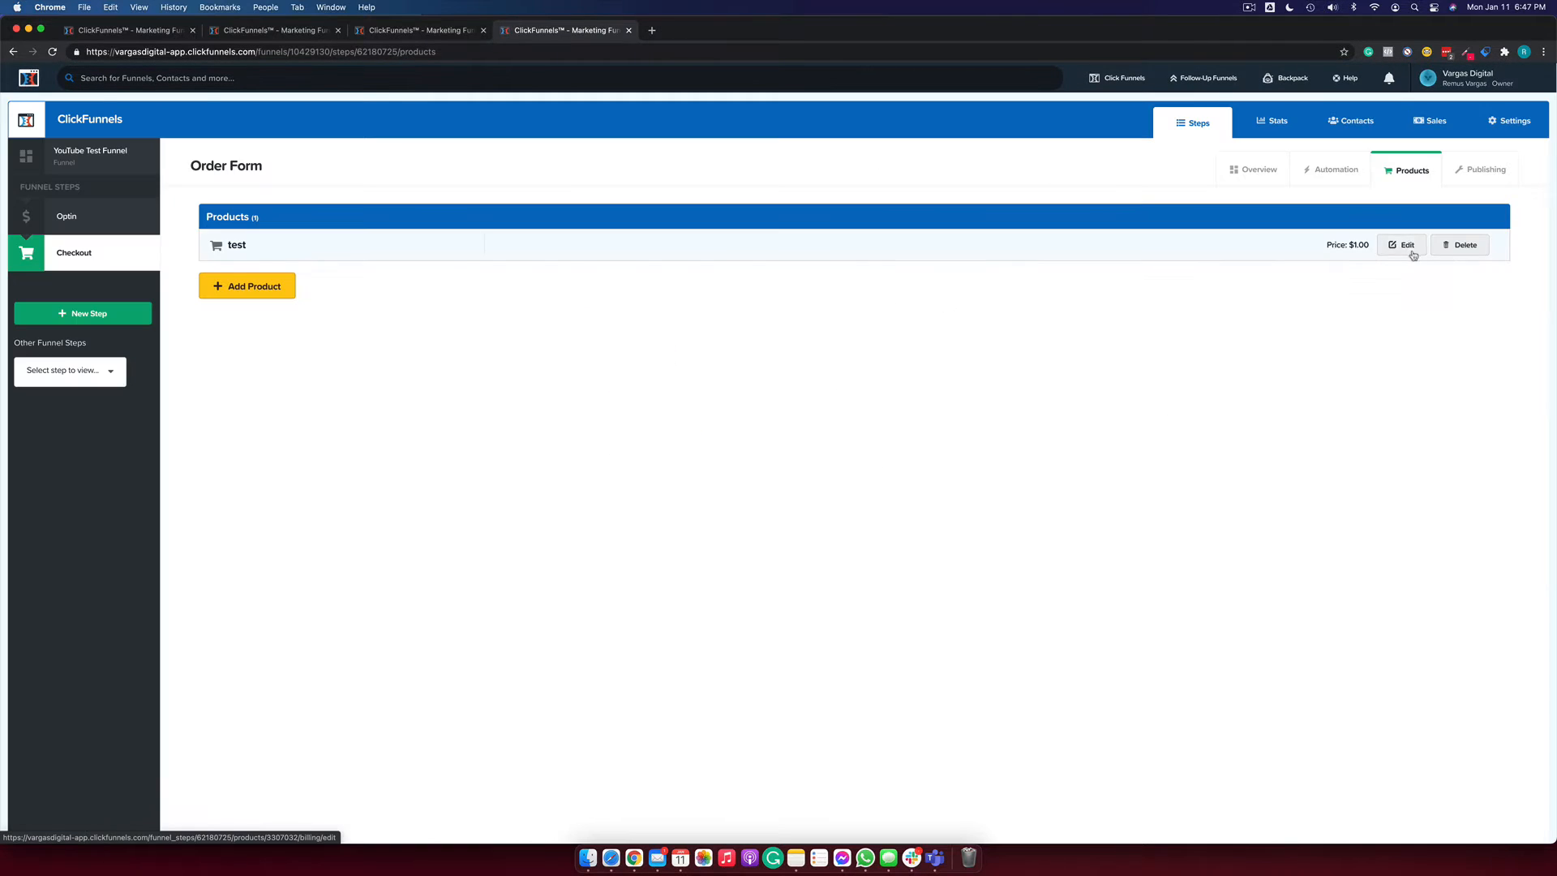
{"action": "left_click", "coordinate": [1403, 245]}
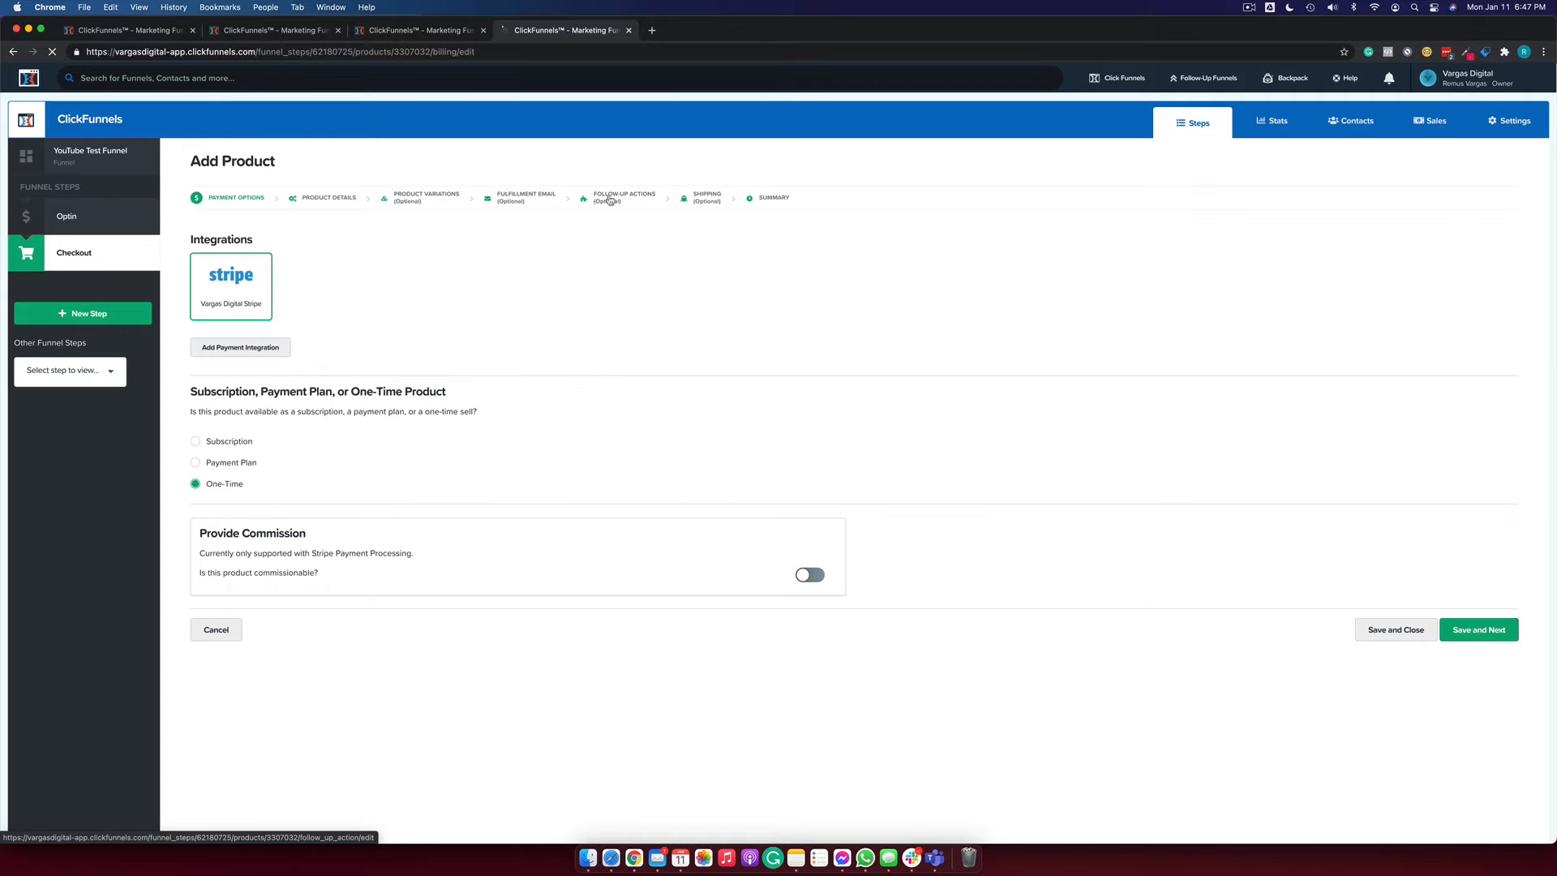
{"action": "left_click", "coordinate": [603, 200]}
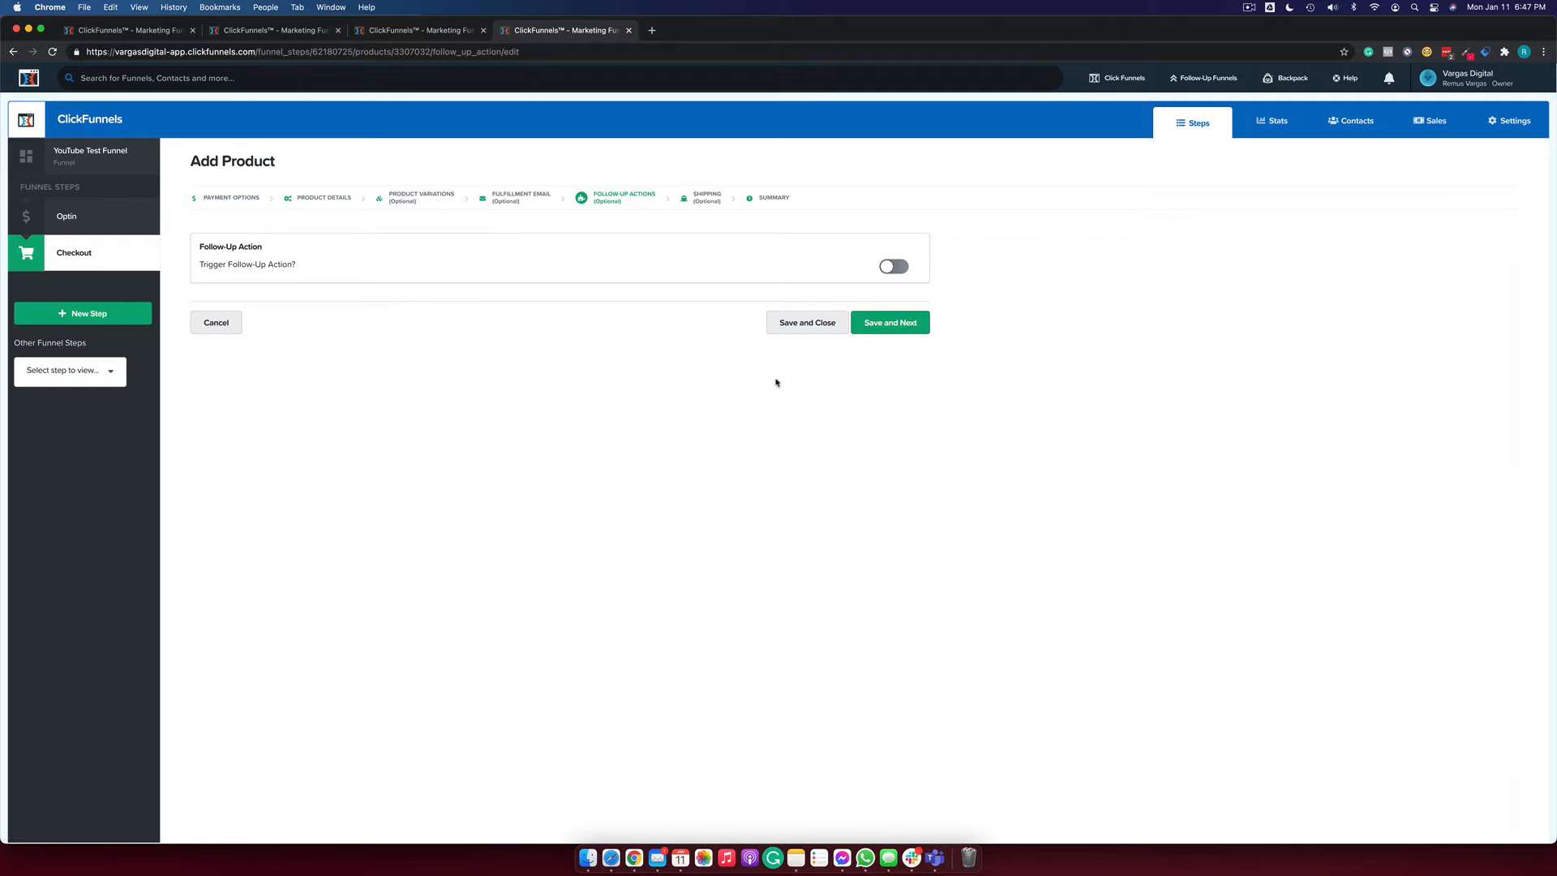
{"action": "left_click", "coordinate": [895, 265]}
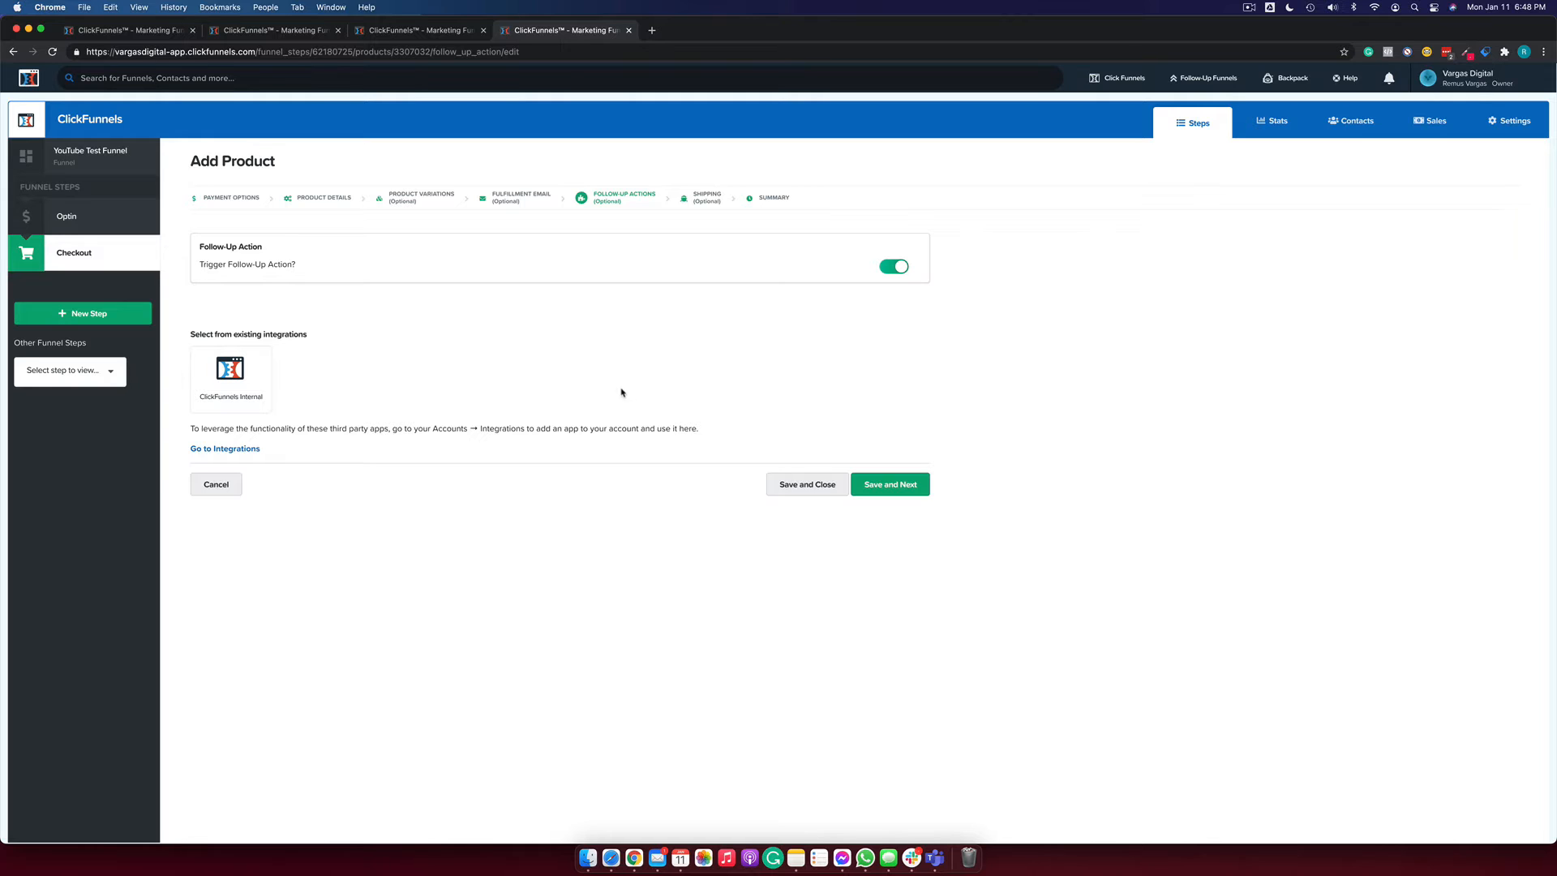
{"action": "scroll", "coordinate": [621, 393], "scroll_direction": "down", "scroll_amount": 1}
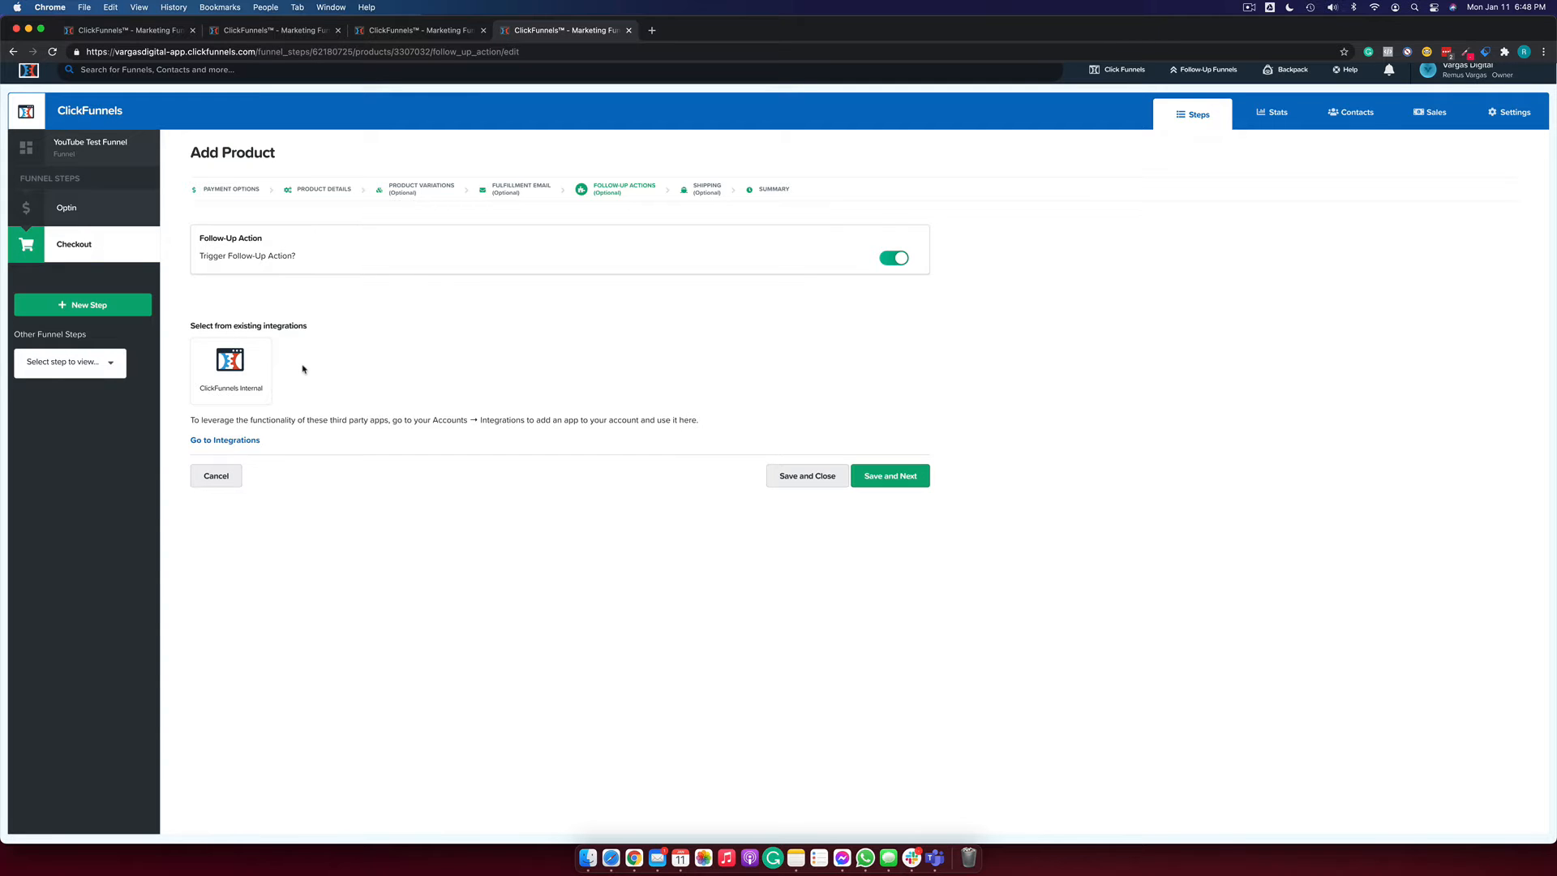
{"action": "left_click", "coordinate": [243, 369]}
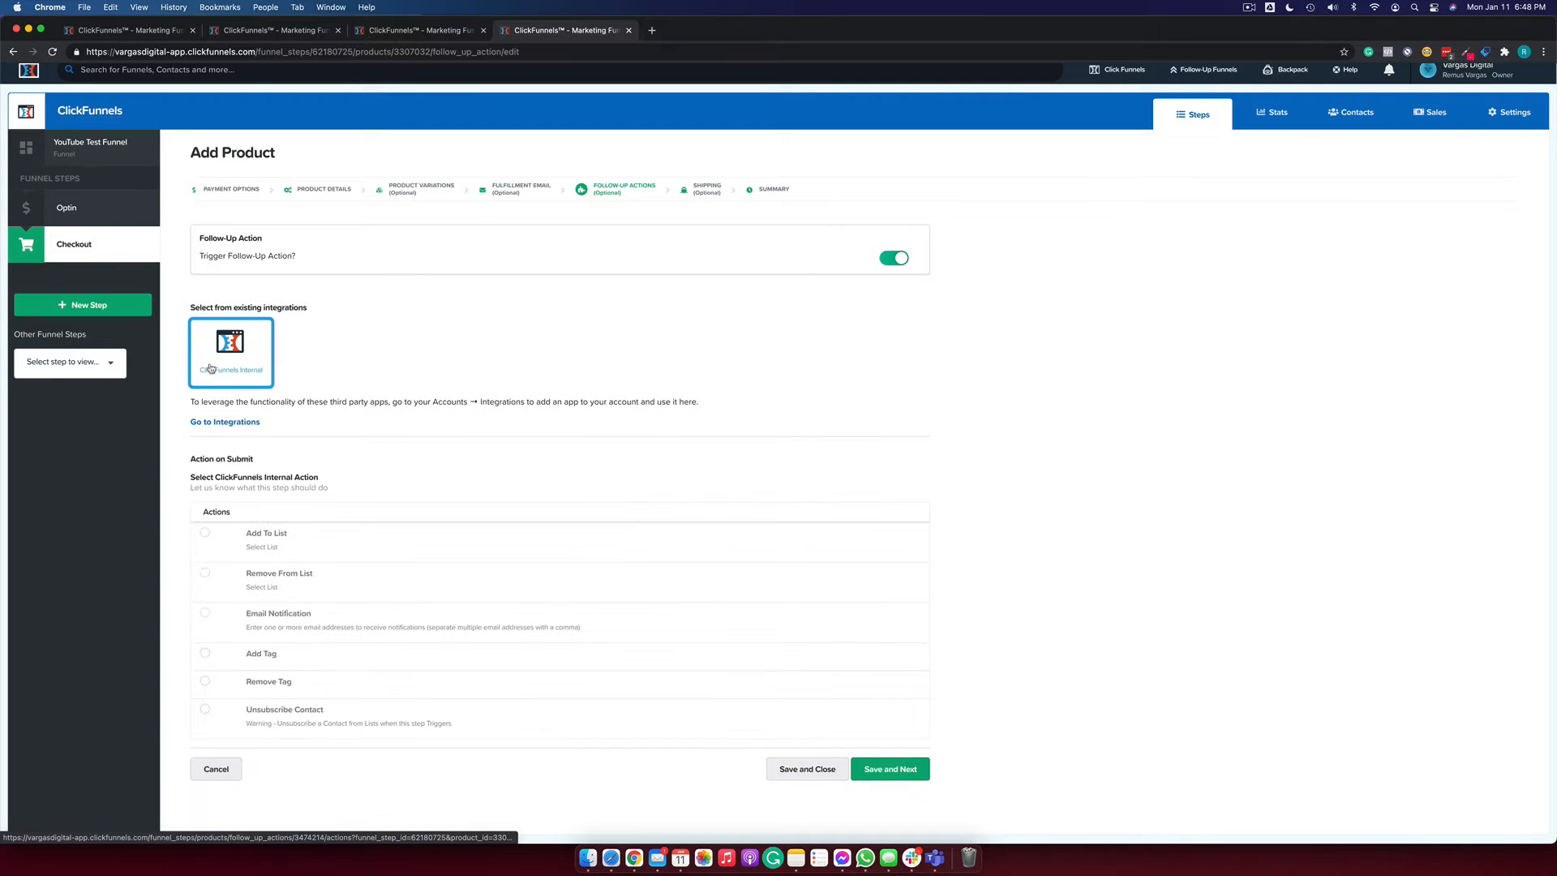
Choose Add Tag as the product's follow-up action and enter the tag myExampletag.
{"action": "left_click", "coordinate": [205, 652]}
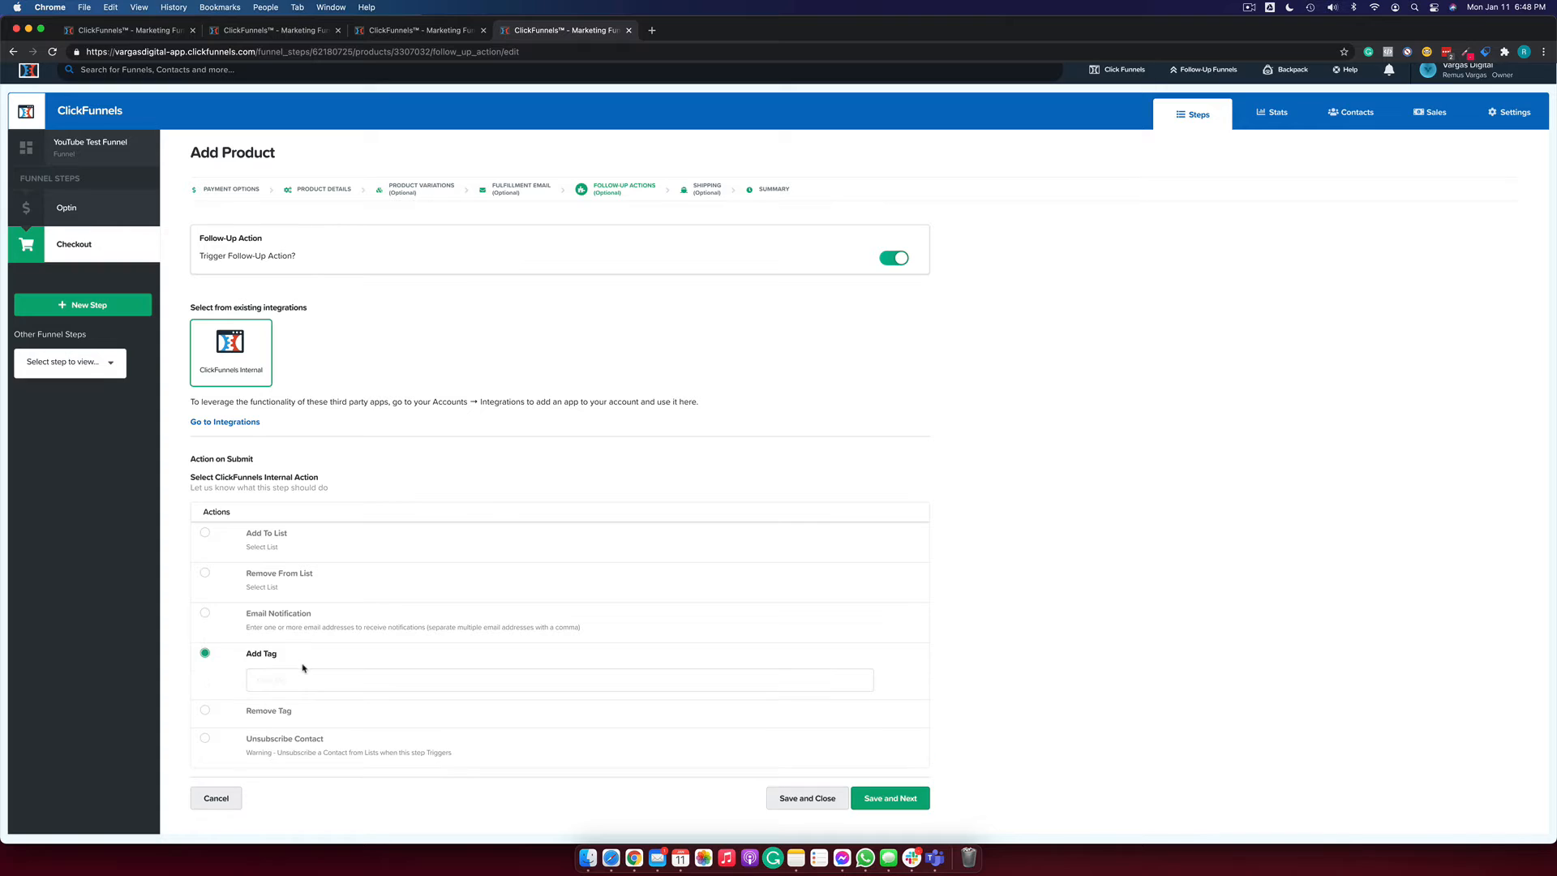
{"action": "left_click", "coordinate": [301, 678]}
{"action": "type", "text": "myExampletag"}
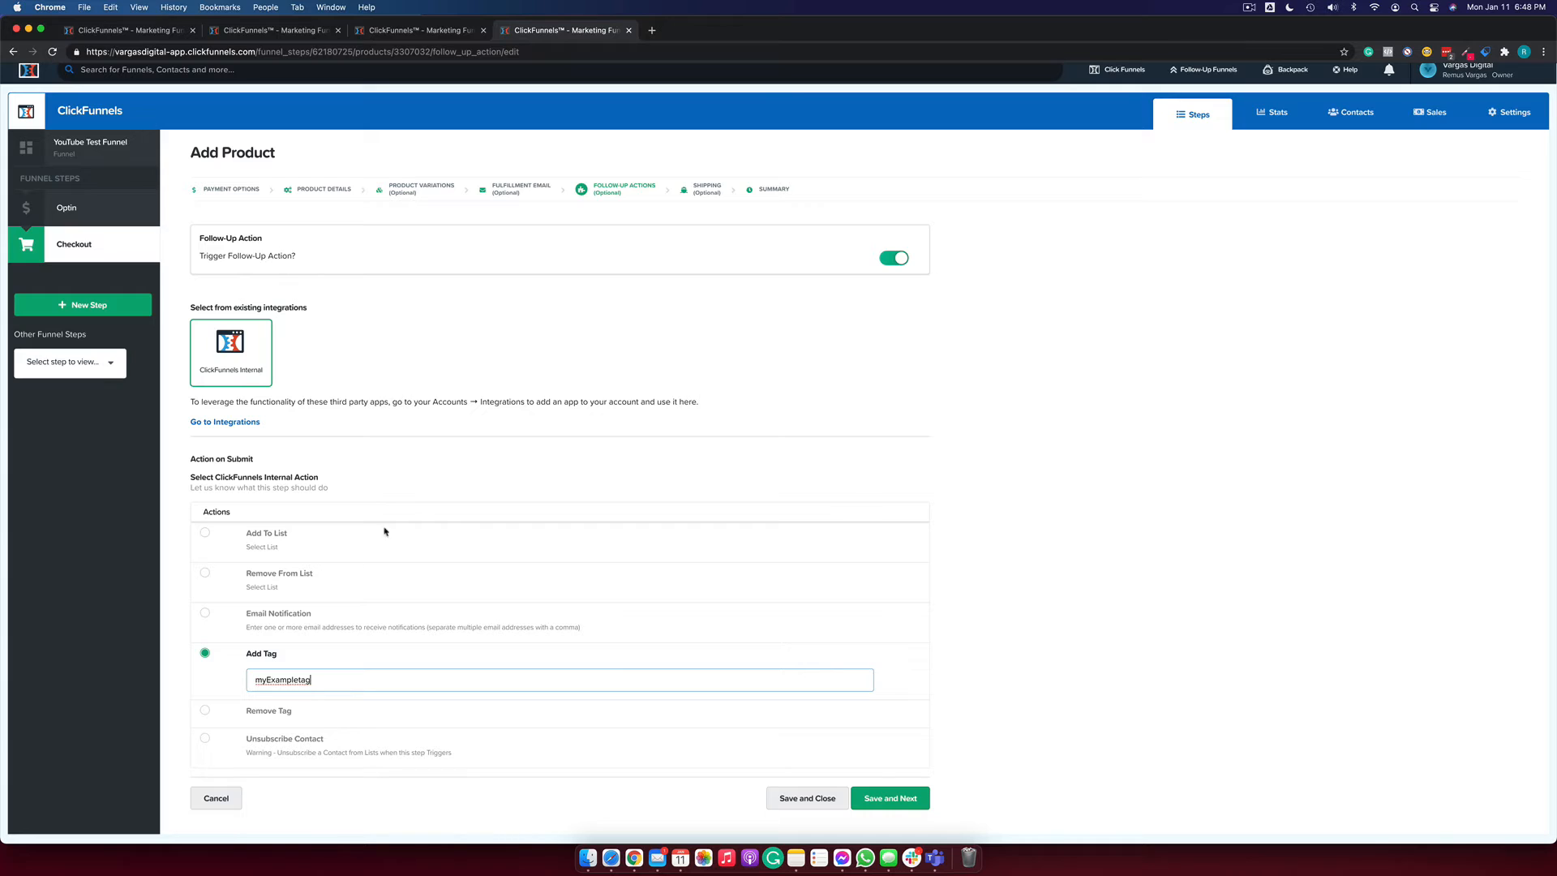
{"action": "double_click", "coordinate": [332, 679]}
{"action": "left_click", "coordinate": [491, 680]}
{"action": "key", "text": "Return"}
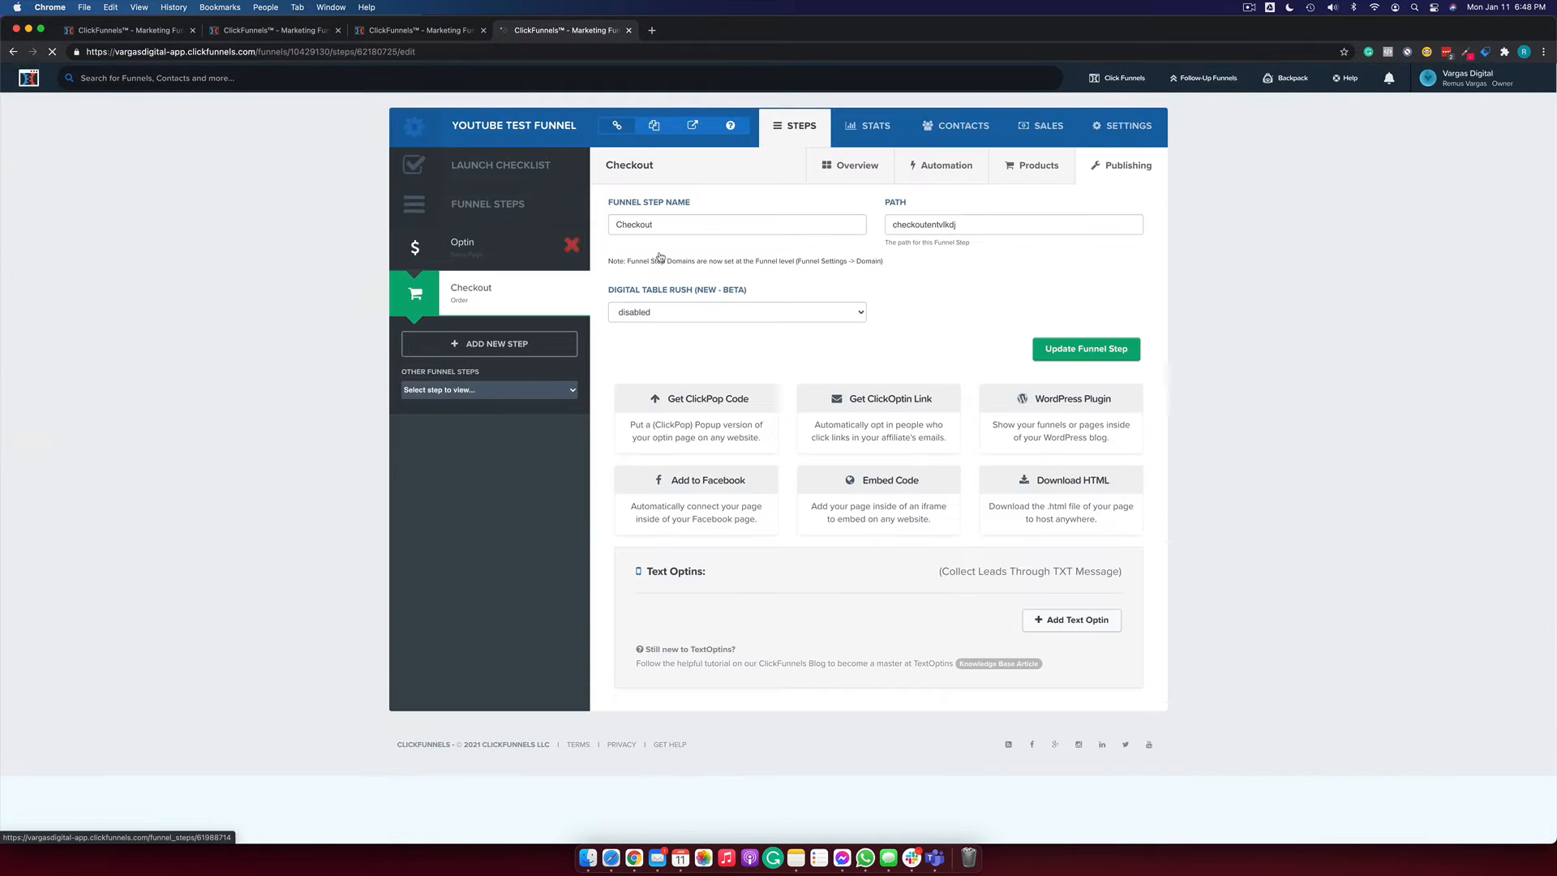
Start a new automation action for the Checkout step named "Add a tag when a purchase happens".
{"action": "left_click", "coordinate": [959, 172]}
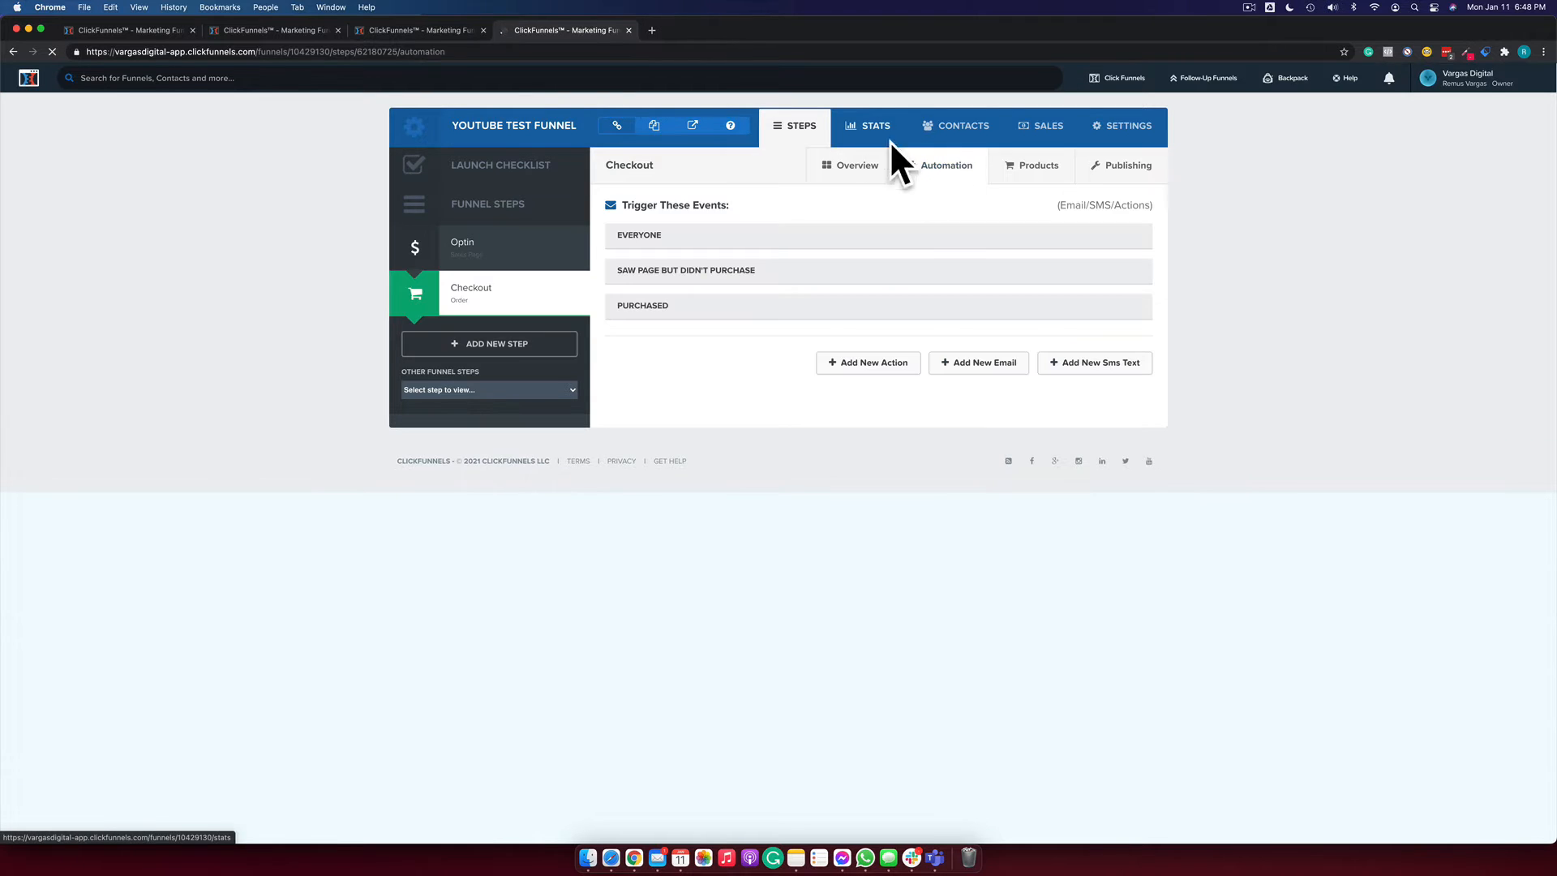
{"action": "left_click", "coordinate": [863, 365]}
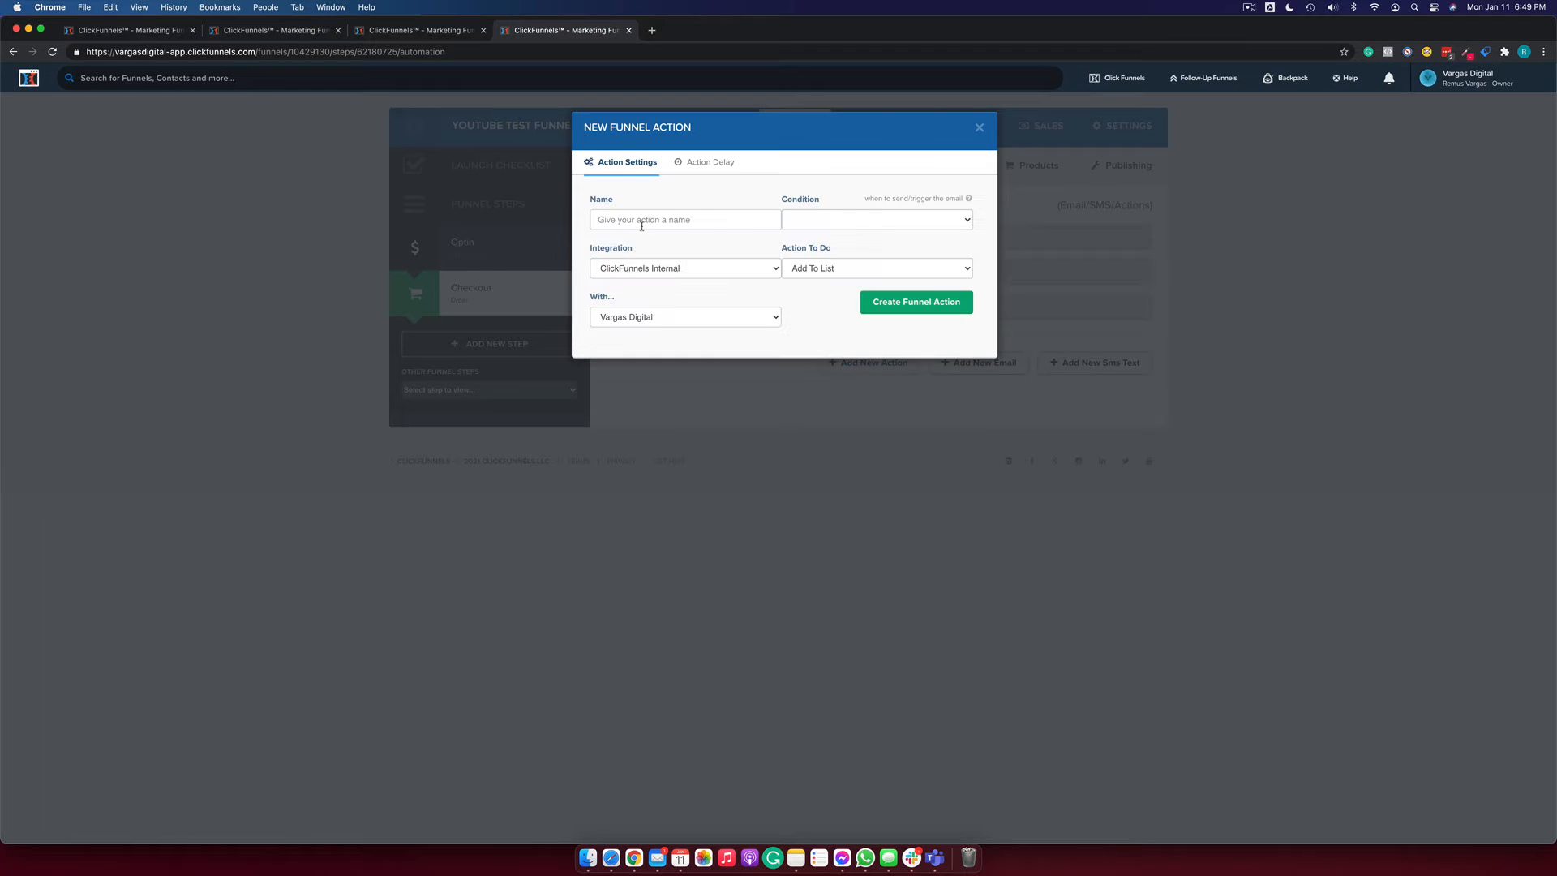
{"action": "left_click", "coordinate": [641, 217]}
{"action": "type", "text": "Add a tag when purchase hape"}
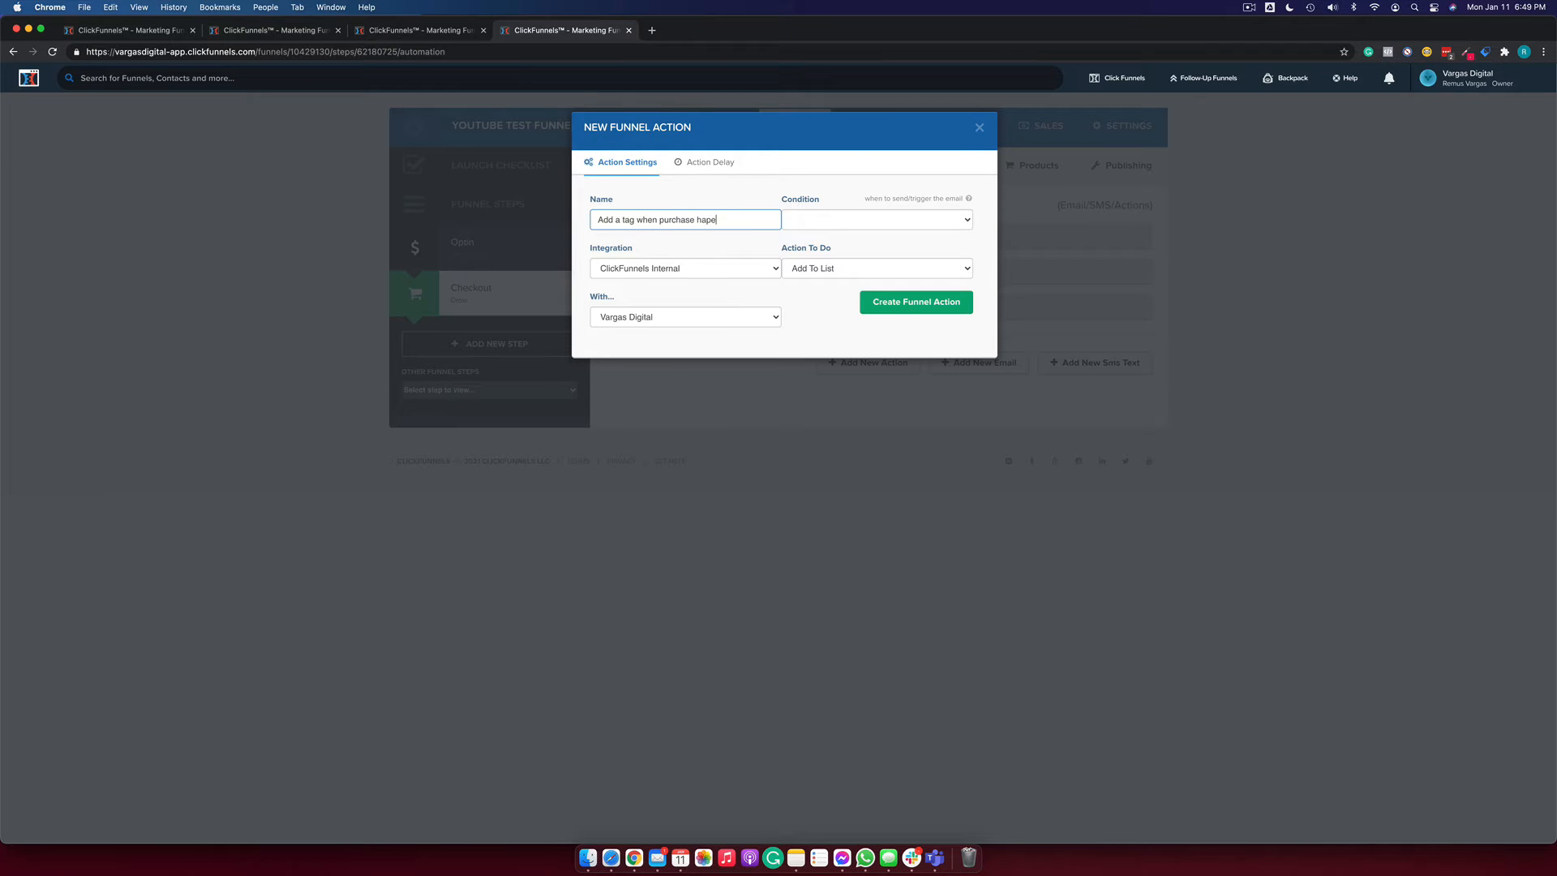
{"action": "type", "text": "ends"}
{"action": "type", "text": "s"}
{"action": "key", "text": "BackSpace"}
{"action": "key", "text": "BackSpace"}
{"action": "type", "text": "a"}
Set the funnel action's condition to purchased and its action to Add Tag with the tag "tag", and create it.
{"action": "left_click", "coordinate": [839, 219]}
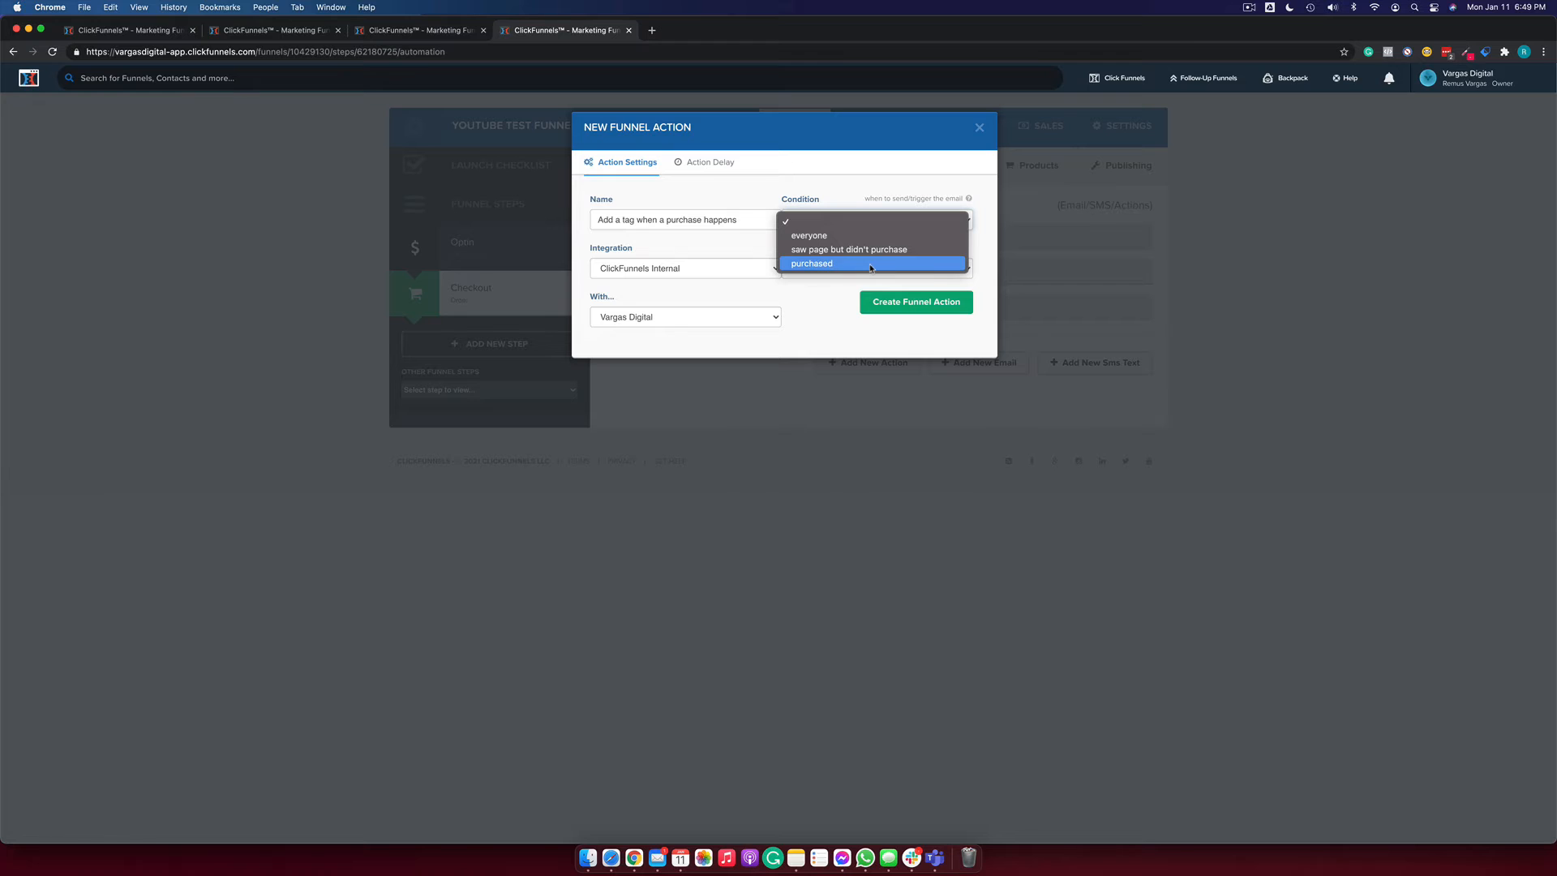
{"action": "left_click", "coordinate": [872, 266]}
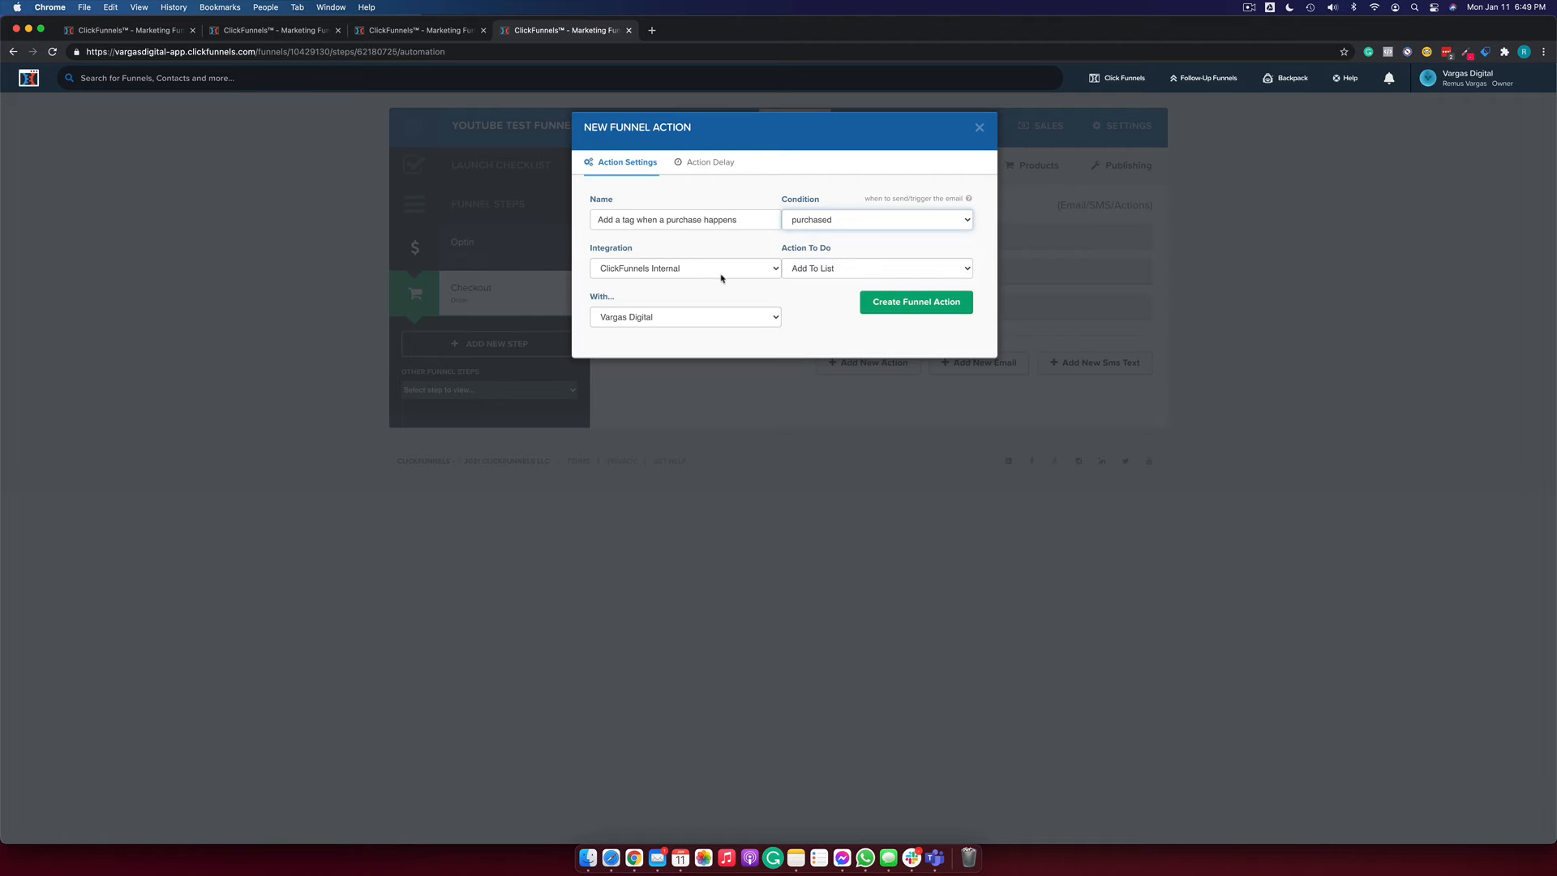
{"action": "left_click", "coordinate": [876, 268]}
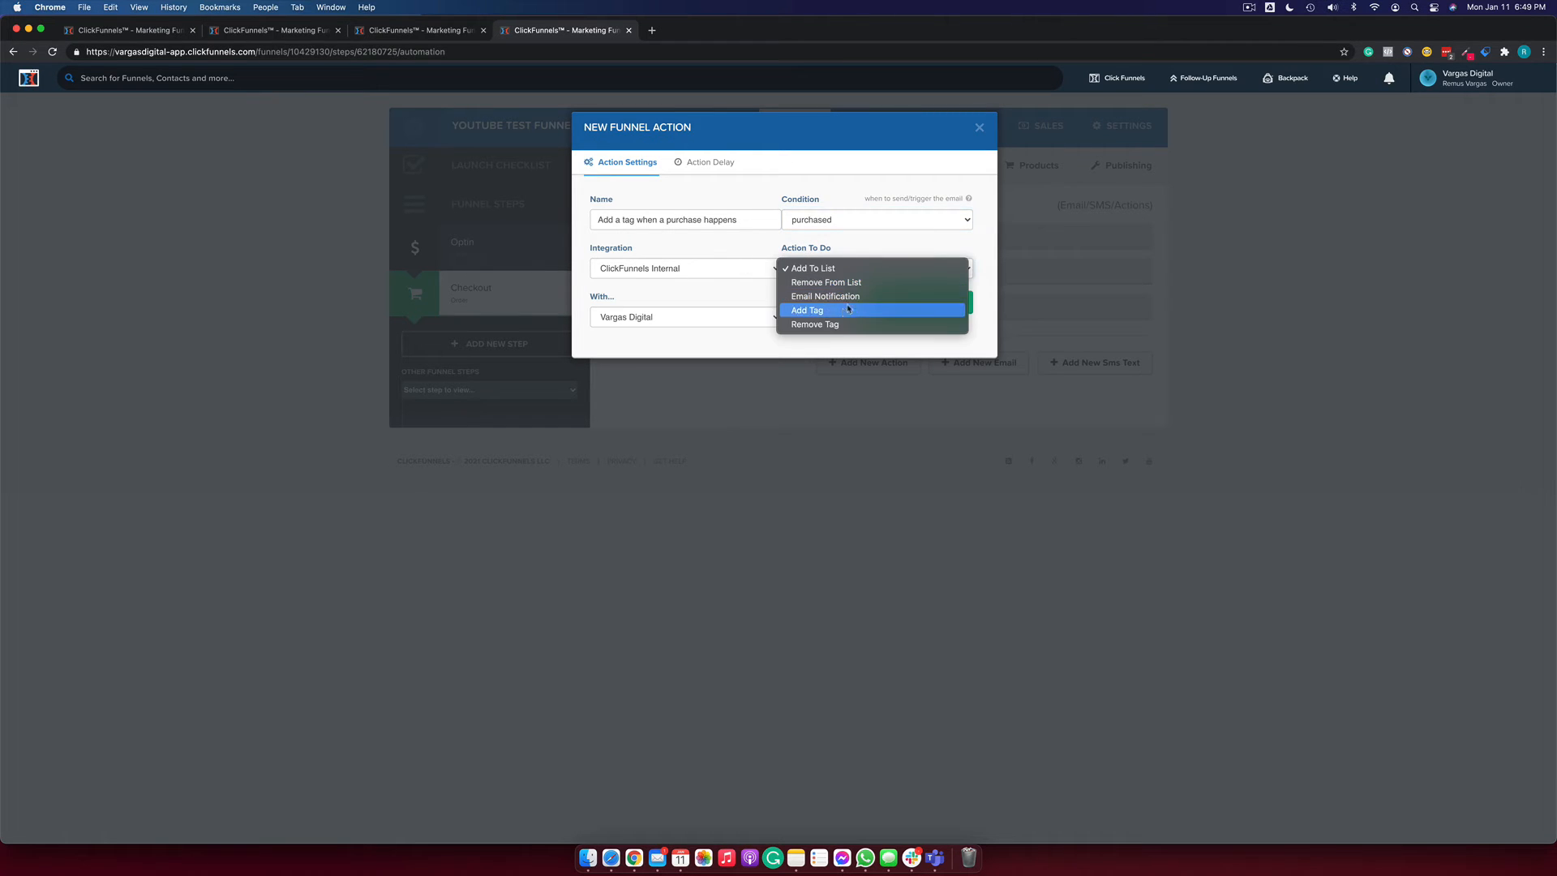
{"action": "left_click", "coordinate": [848, 311]}
{"action": "left_click", "coordinate": [694, 318]}
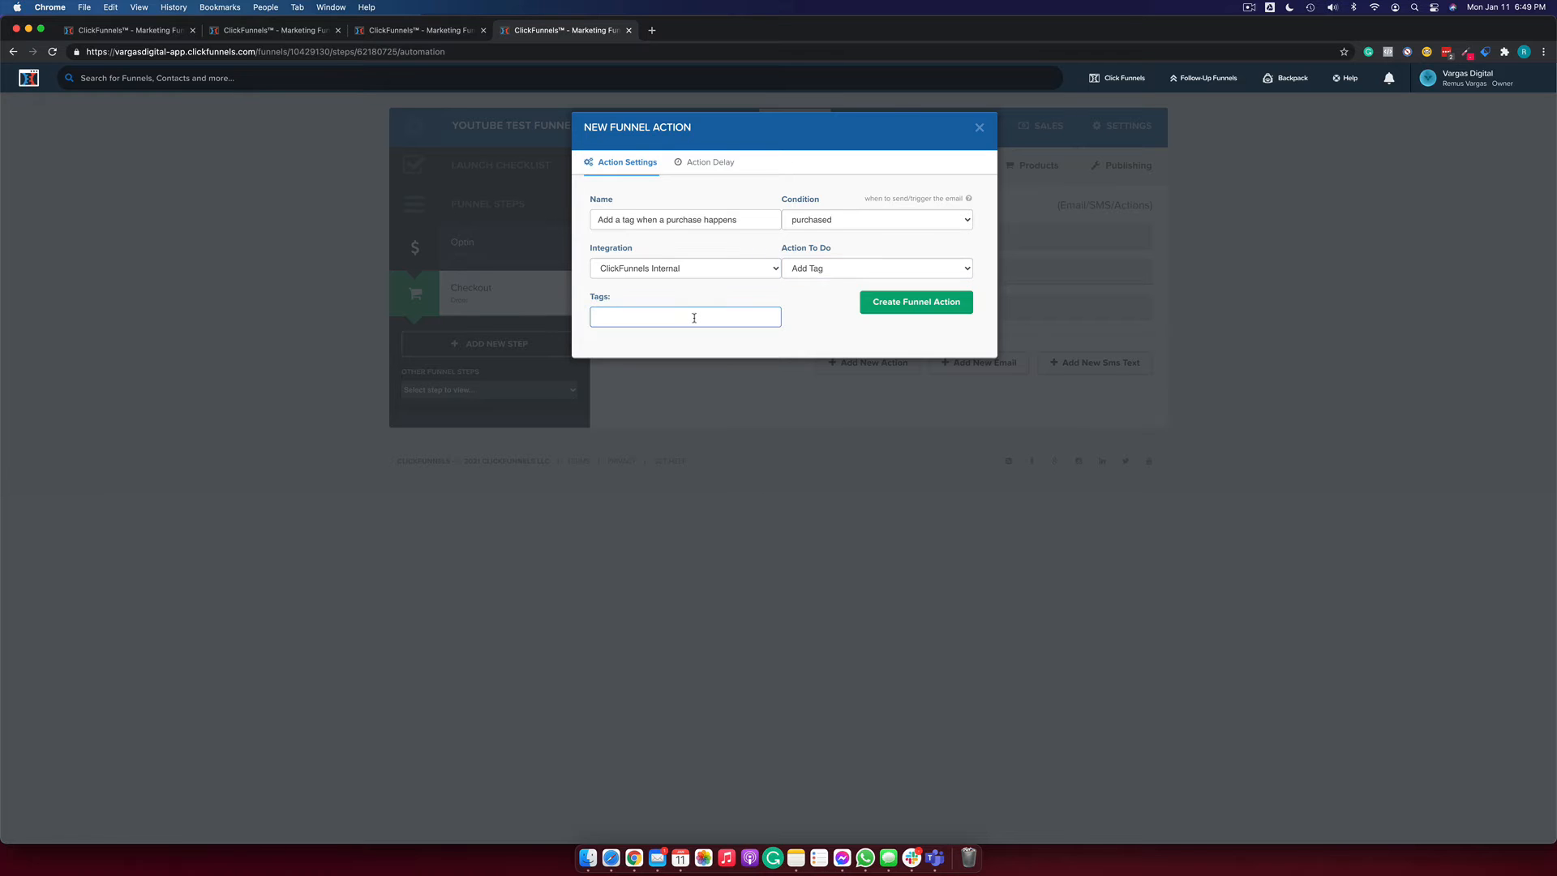
{"action": "type", "text": "tag"}
{"action": "left_click", "coordinate": [967, 309]}
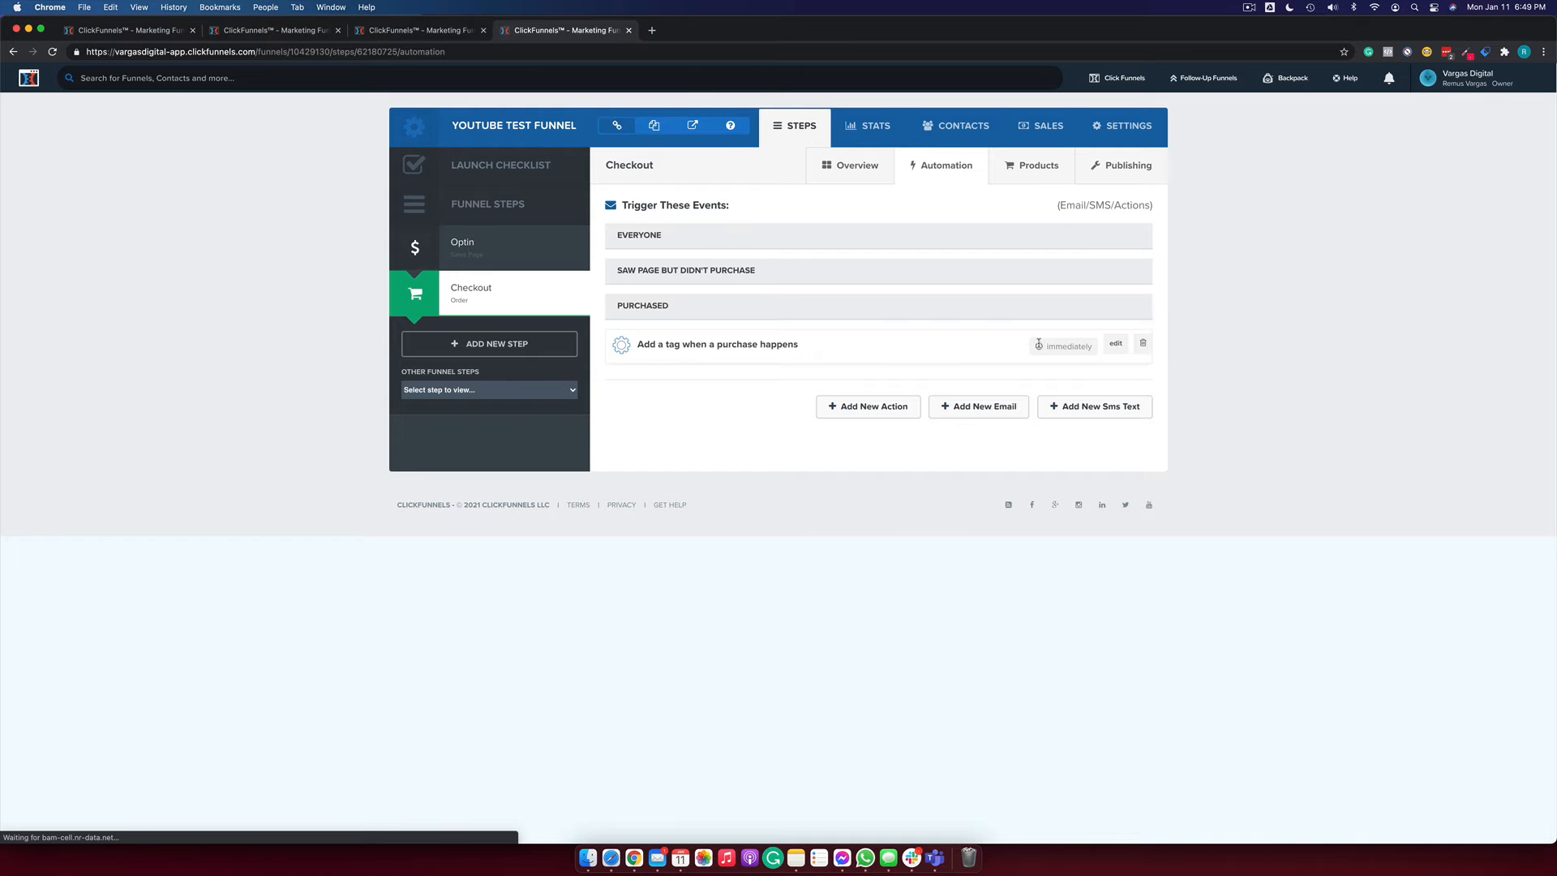
Delete the Checkout step's "Add a tag when a purchase happens" automation action and close its browser tab.
{"action": "left_click", "coordinate": [1143, 343]}
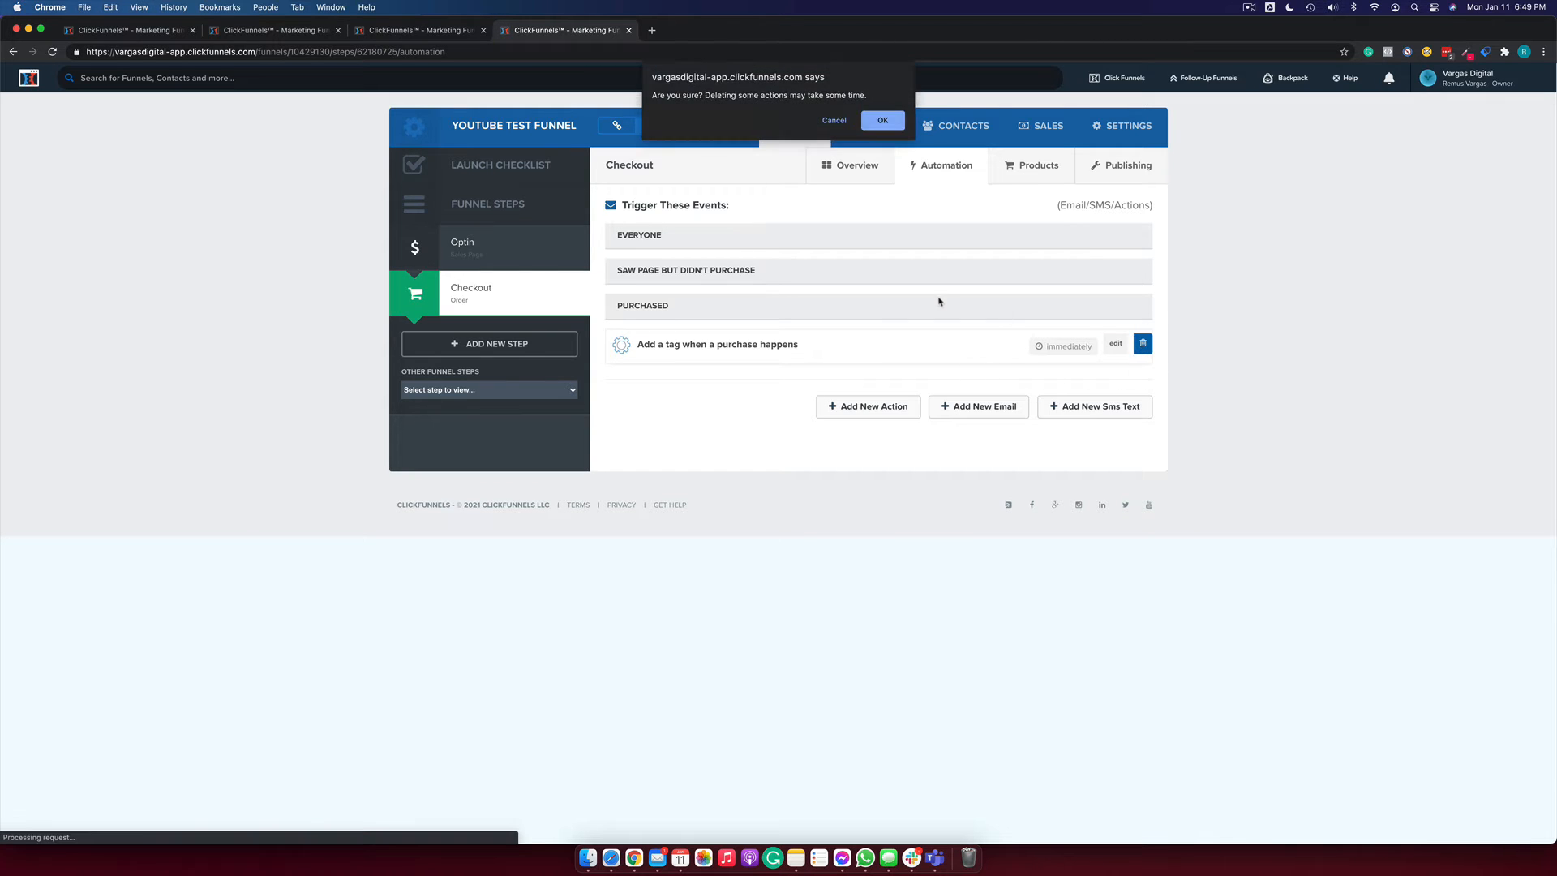
{"action": "left_click", "coordinate": [876, 120]}
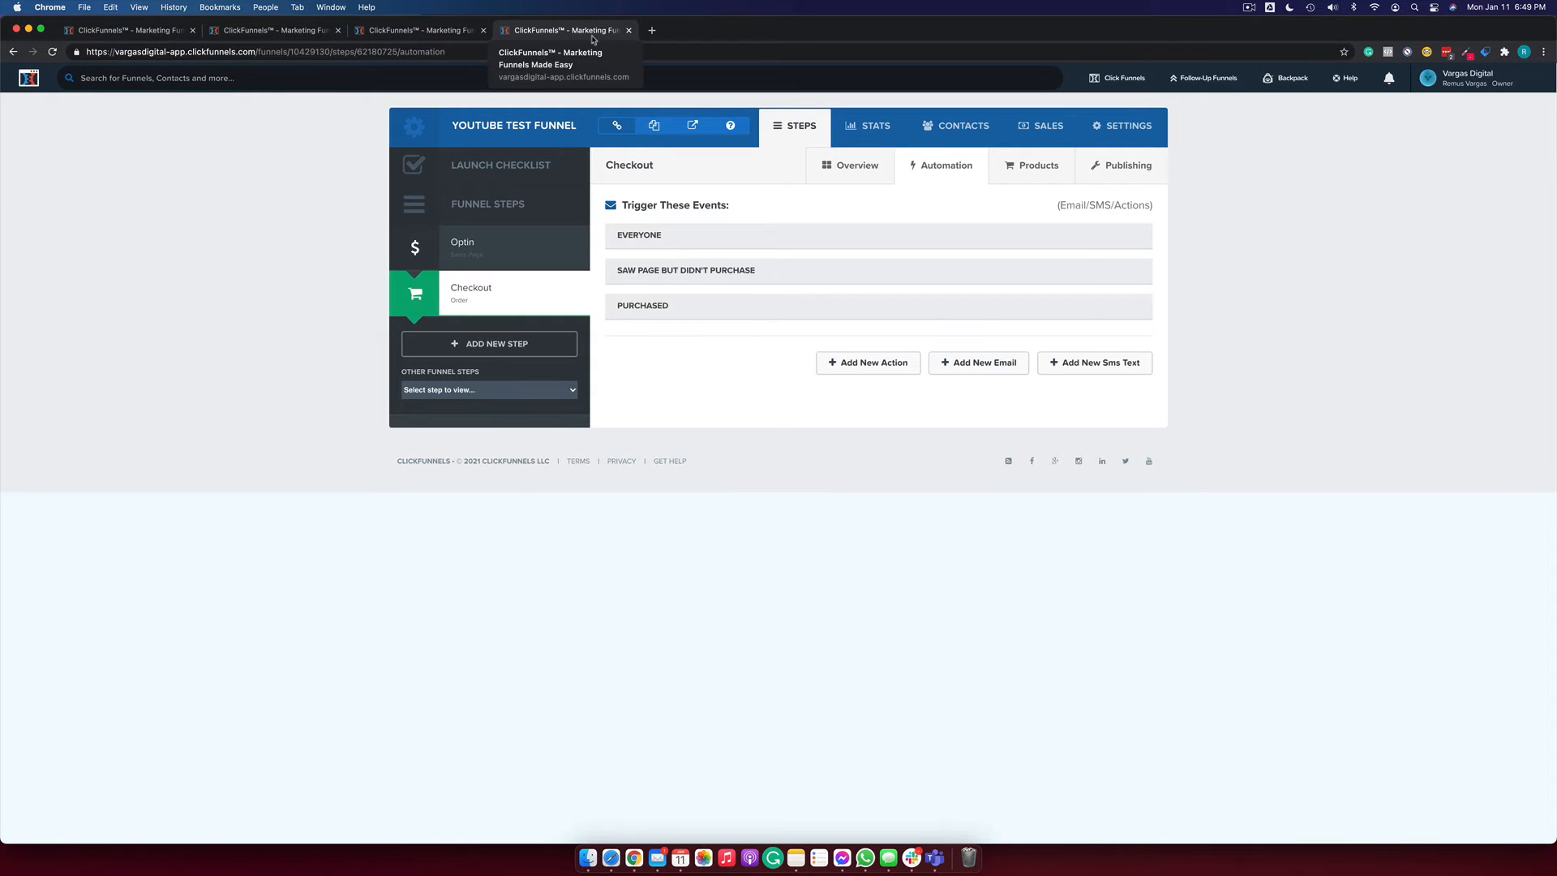
{"action": "key", "text": "super+w"}
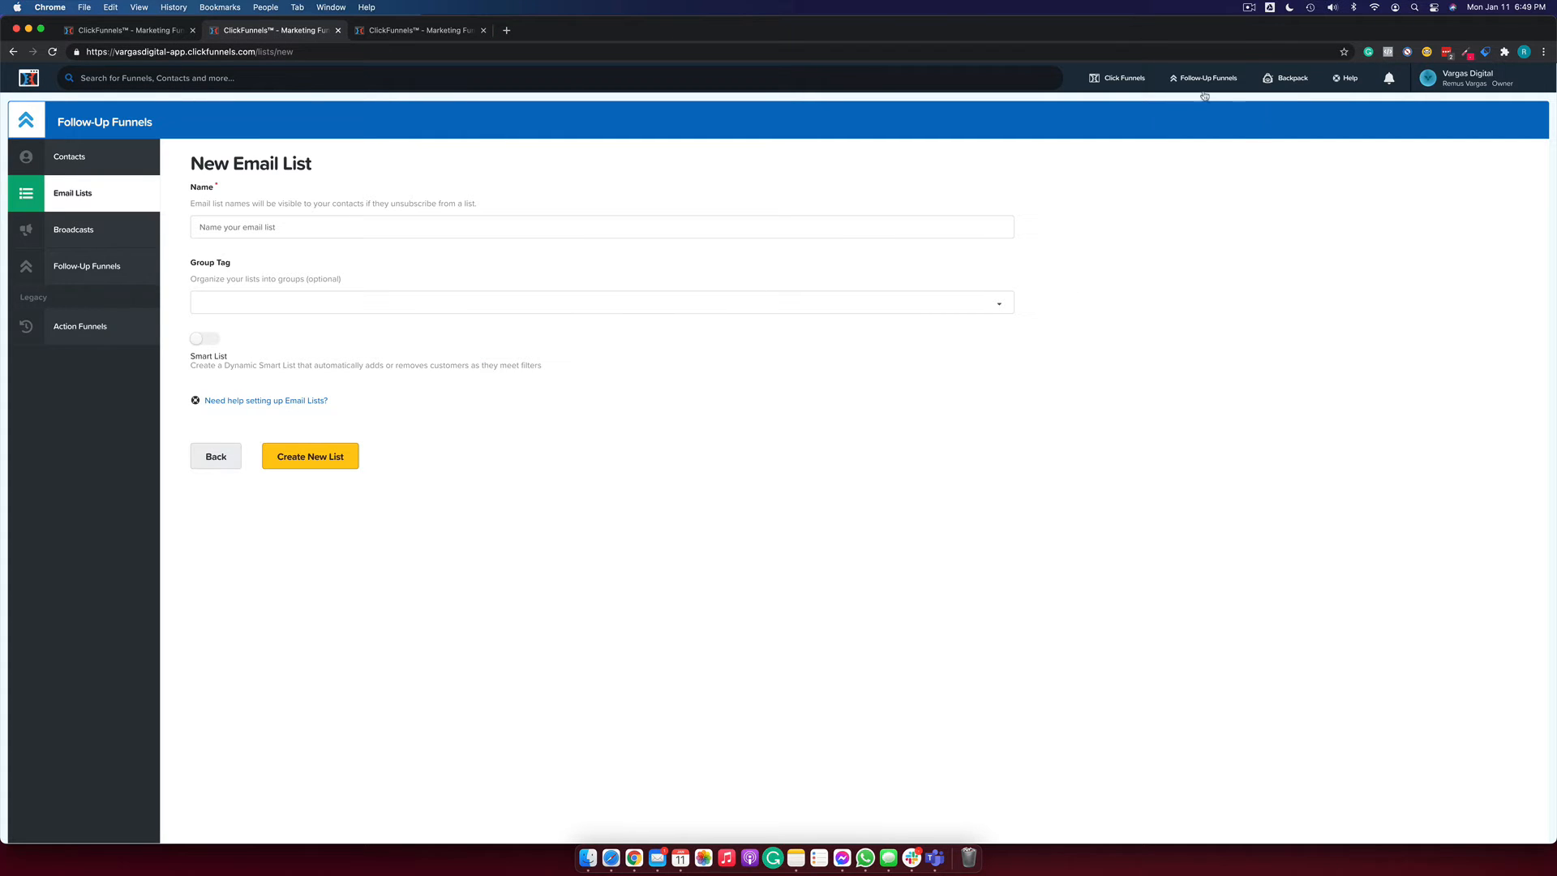
Create a new email list named "Ray Ray list" with the Smart List option enabled.
{"action": "mouse_move", "coordinate": [1194, 76]}
{"action": "left_click", "coordinate": [271, 226]}
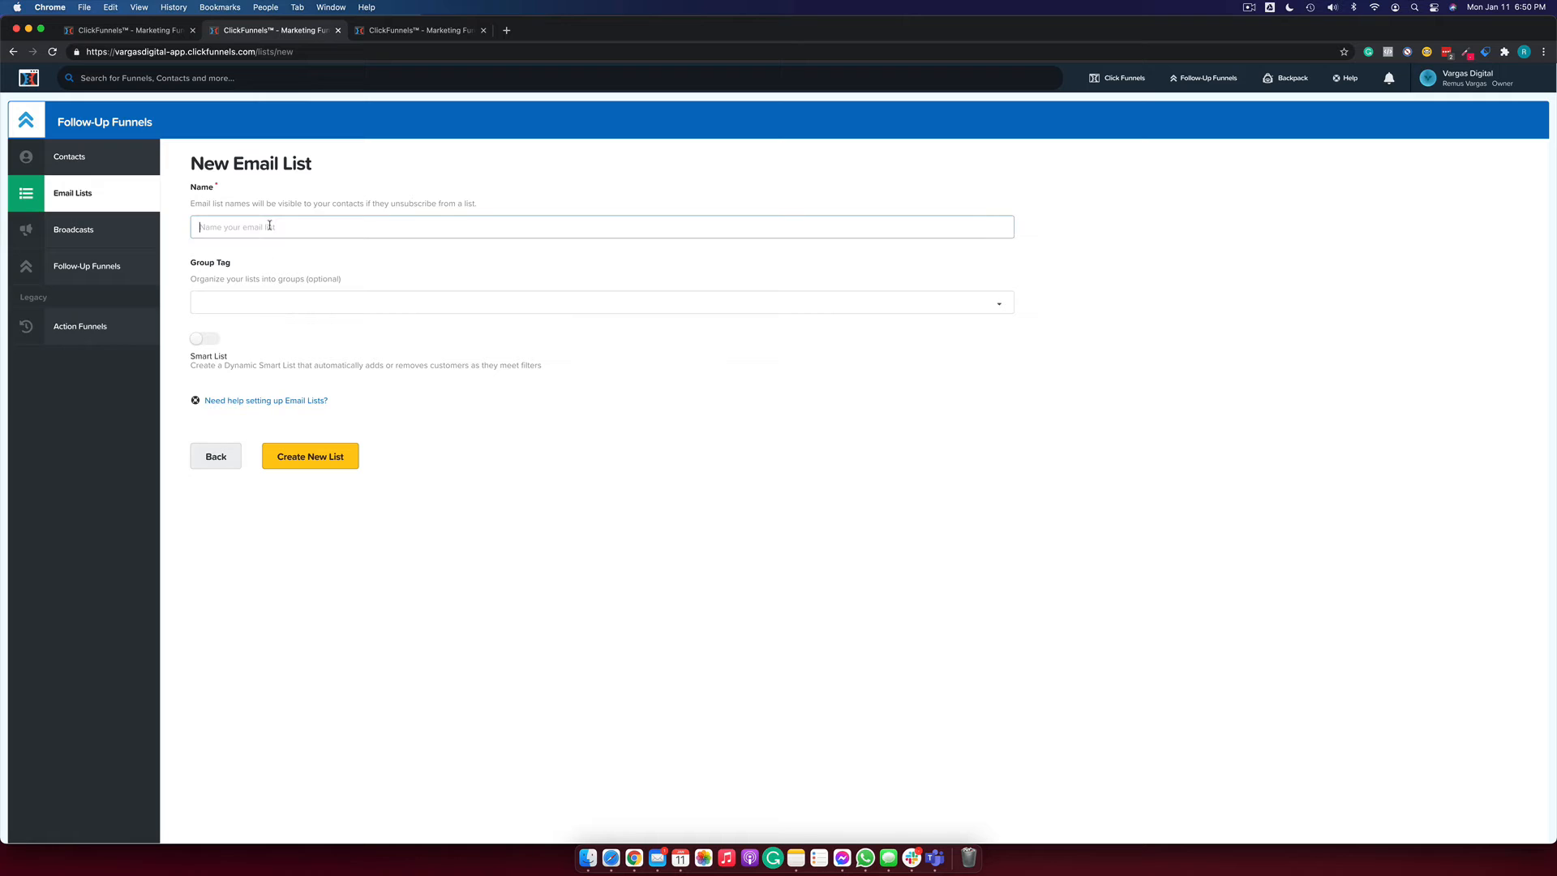
{"action": "type", "text": "test lu"}
{"action": "key", "text": "BackSpace"}
{"action": "type", "text": "os"}
{"action": "type", "text": "ist"}
{"action": "key", "text": "super+a"}
{"action": "type", "text": "Ray Ray list"}
{"action": "left_click", "coordinate": [216, 342]}
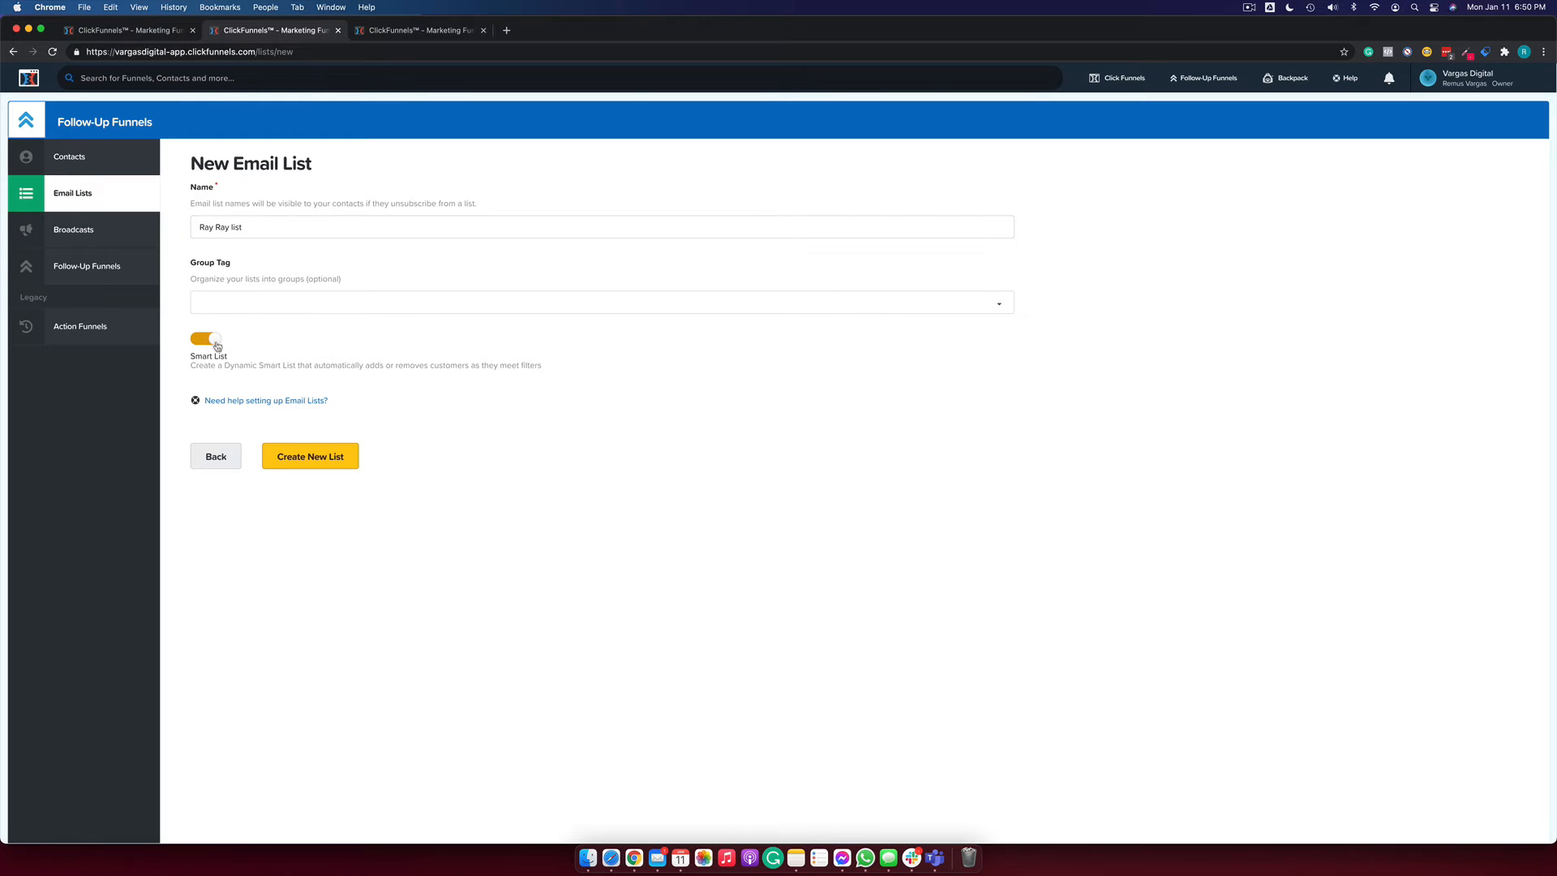
{"action": "left_click", "coordinate": [323, 459]}
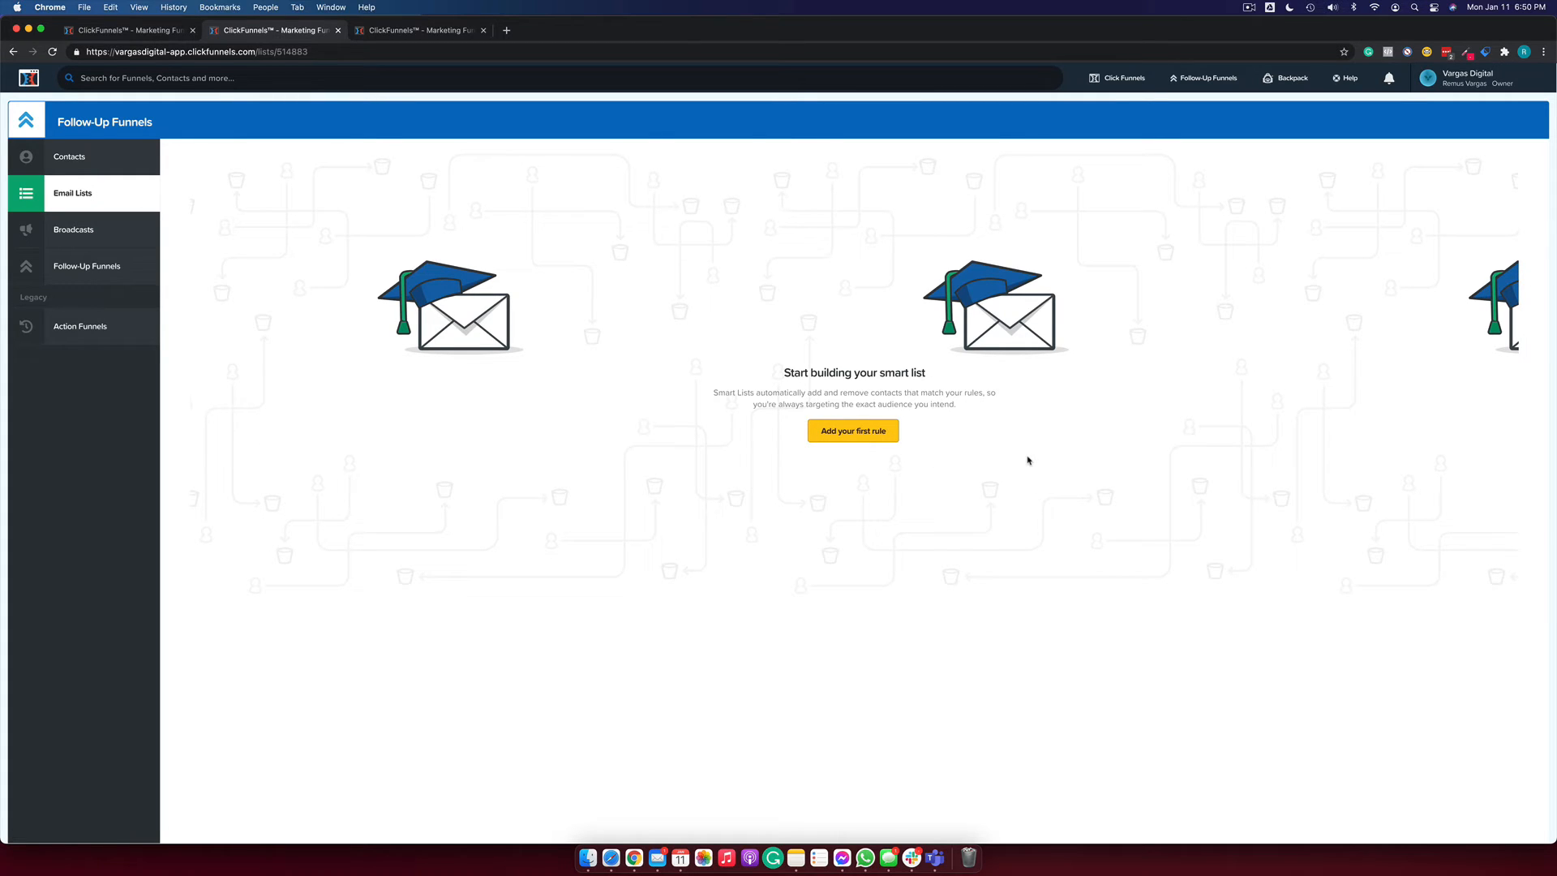
Add the smart list's first contact rule, Has Tag contains "example".
{"action": "left_click", "coordinate": [826, 434]}
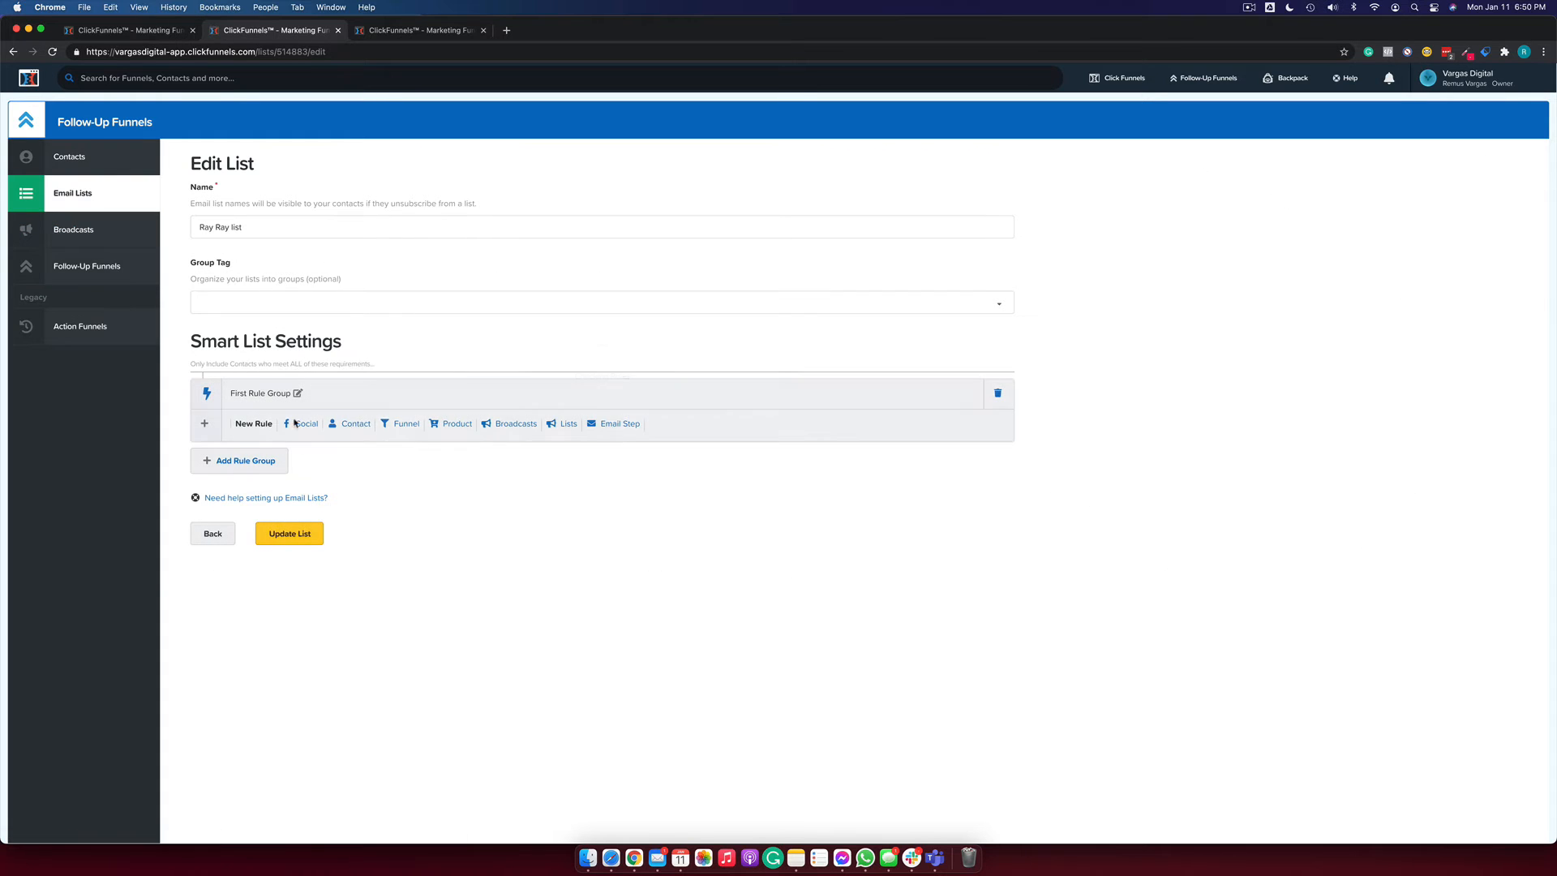
{"action": "left_click", "coordinate": [354, 429]}
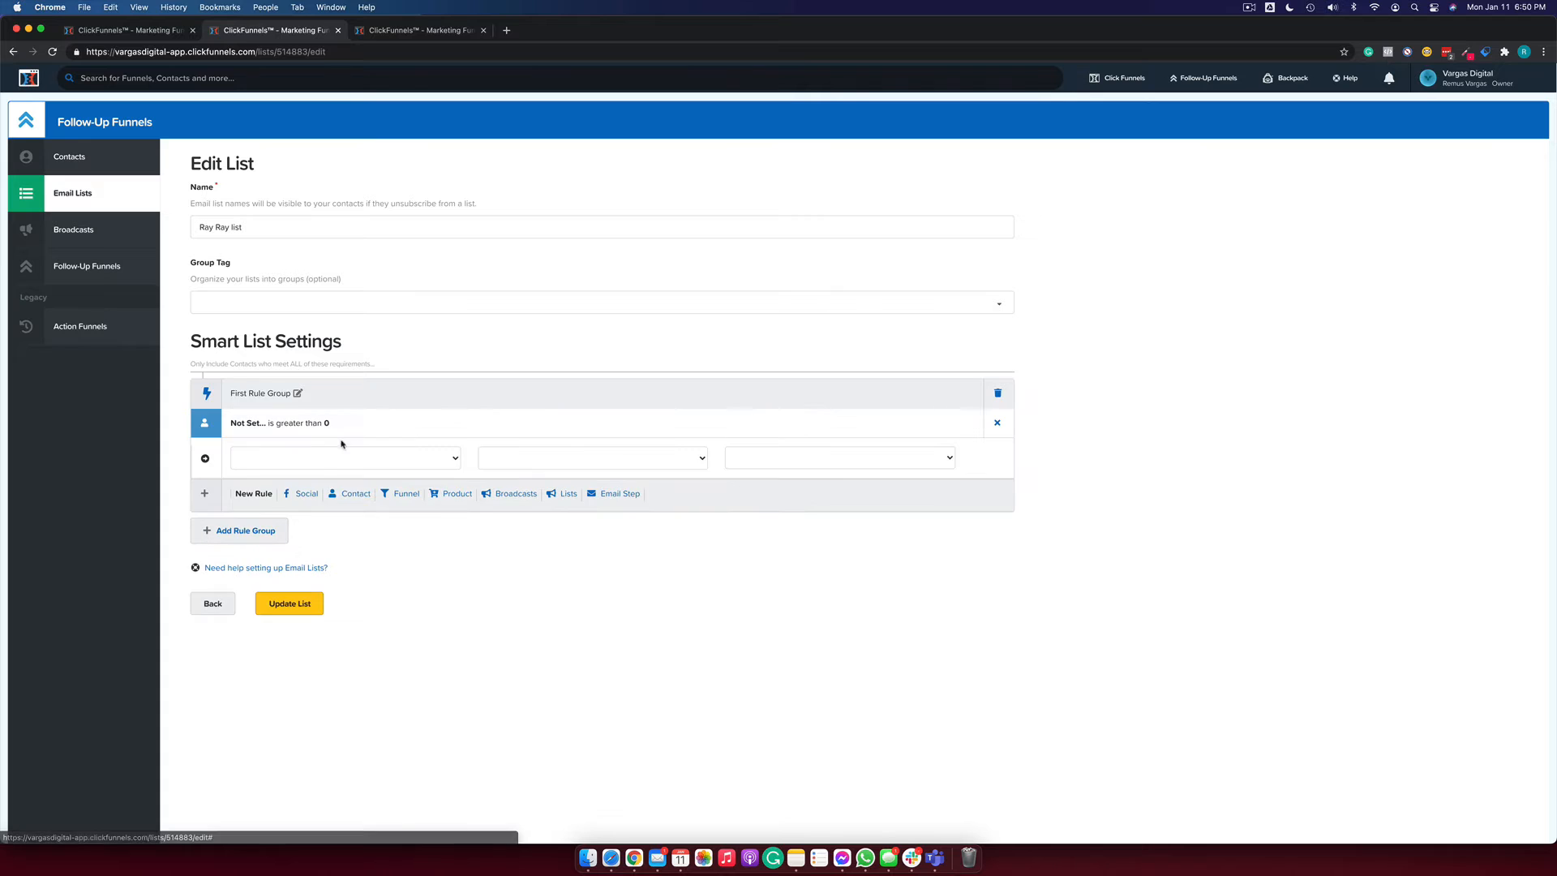
{"action": "left_click", "coordinate": [341, 457]}
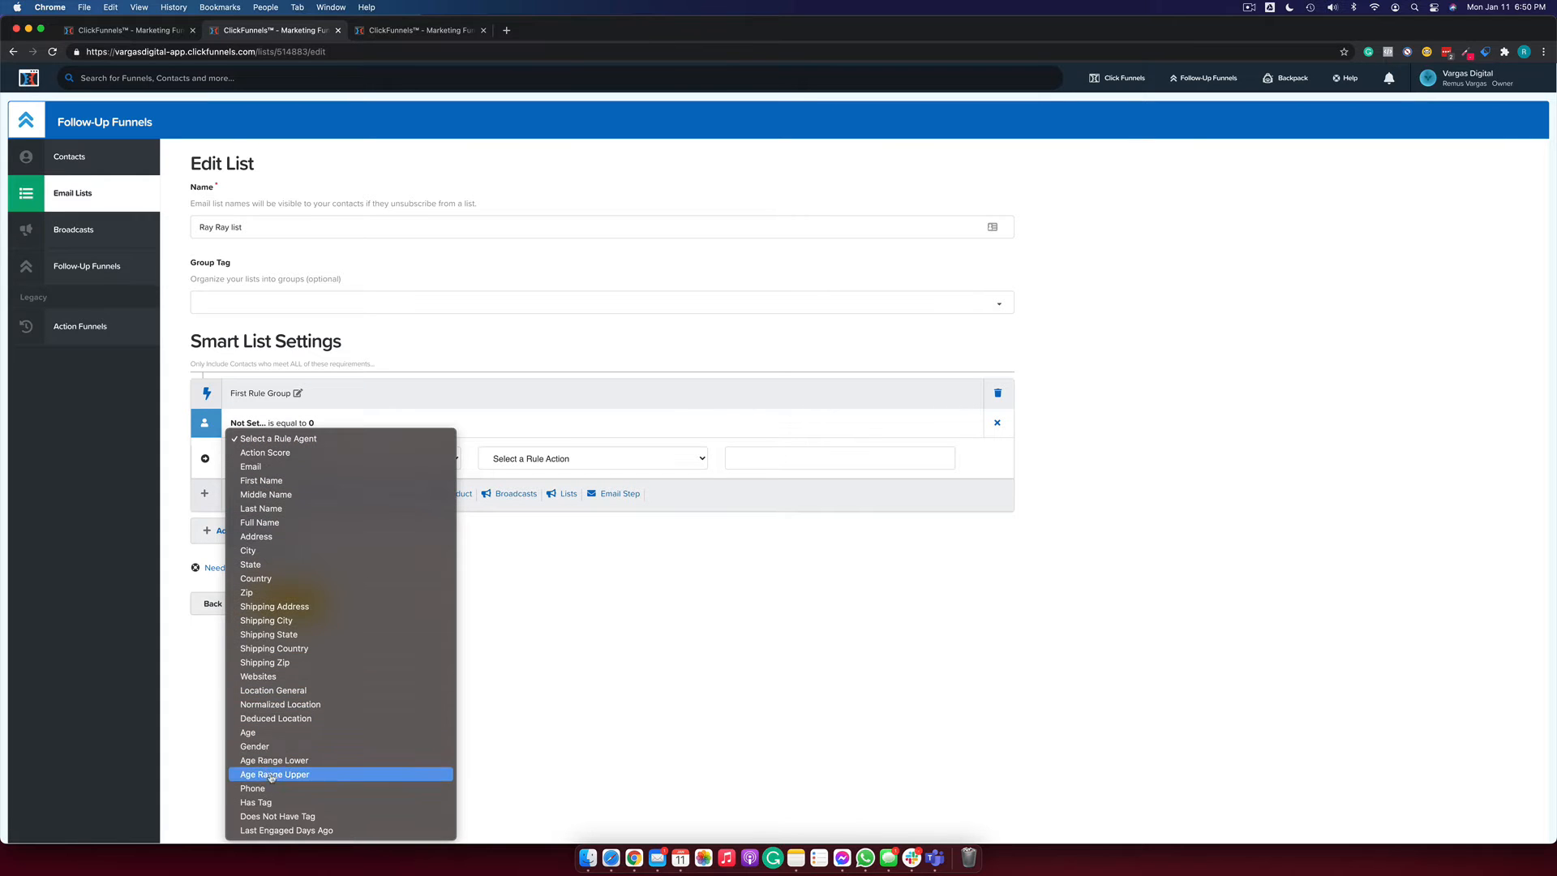
{"action": "left_click", "coordinate": [315, 802]}
{"action": "left_click", "coordinate": [538, 459]}
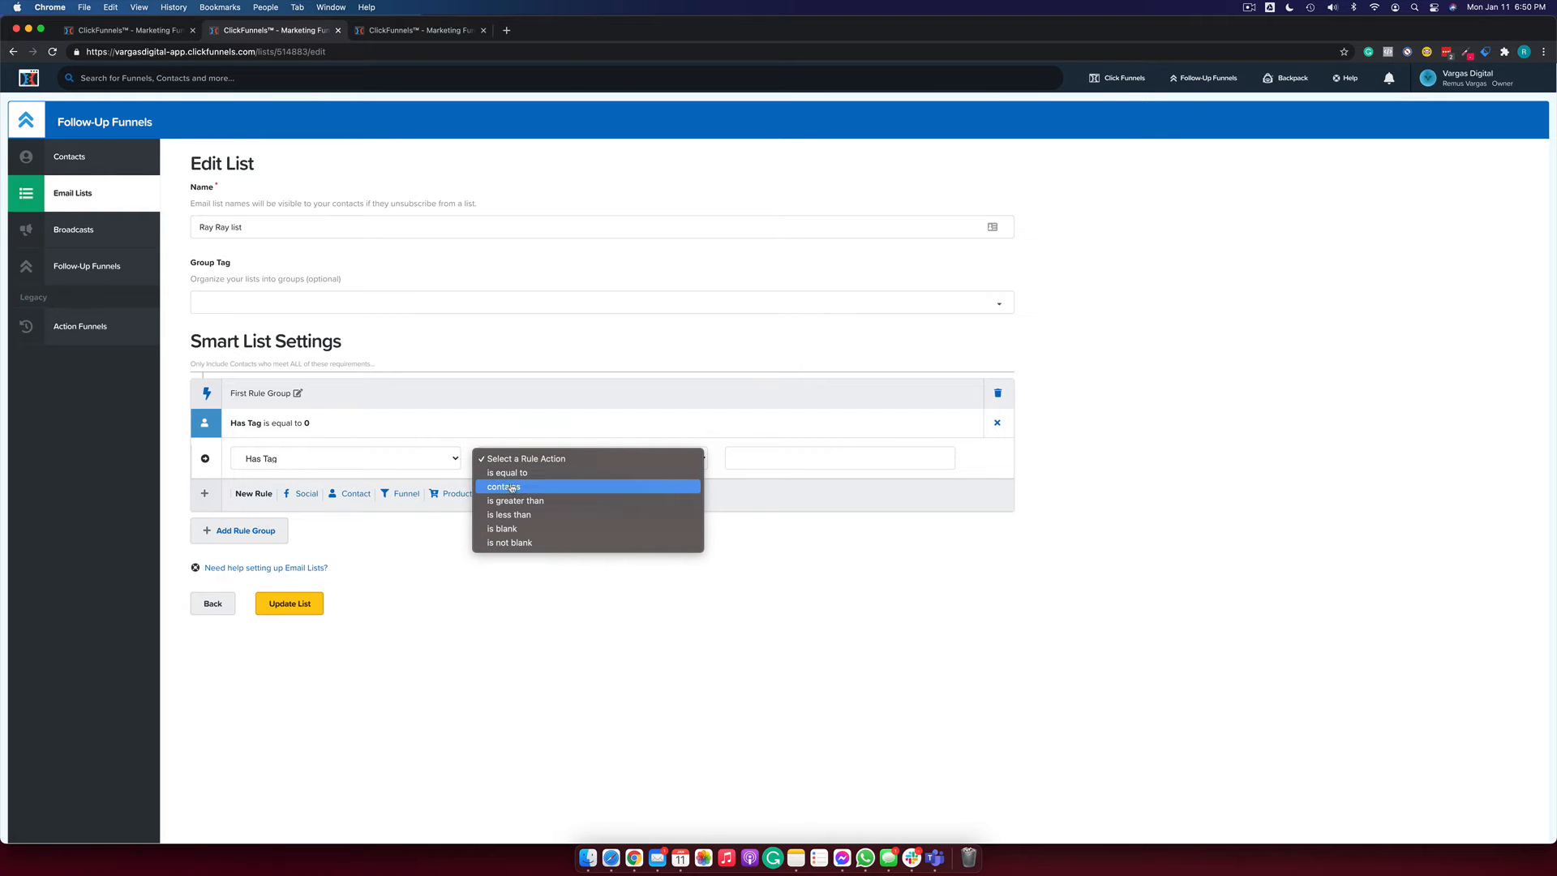
{"action": "left_click", "coordinate": [536, 489]}
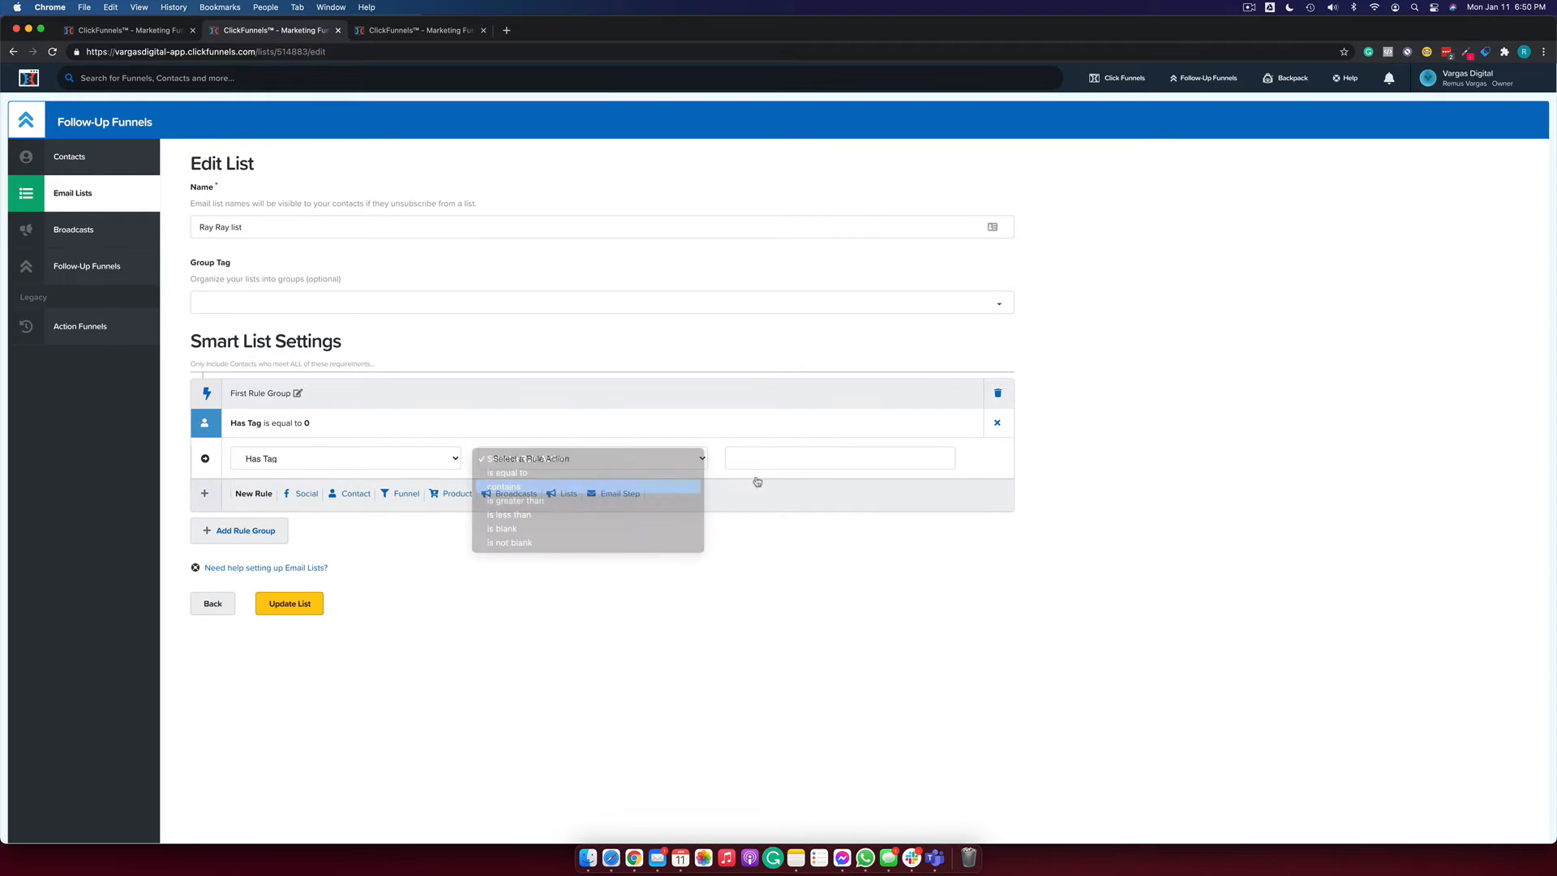
{"action": "left_click", "coordinate": [777, 460]}
{"action": "type", "text": "example"}
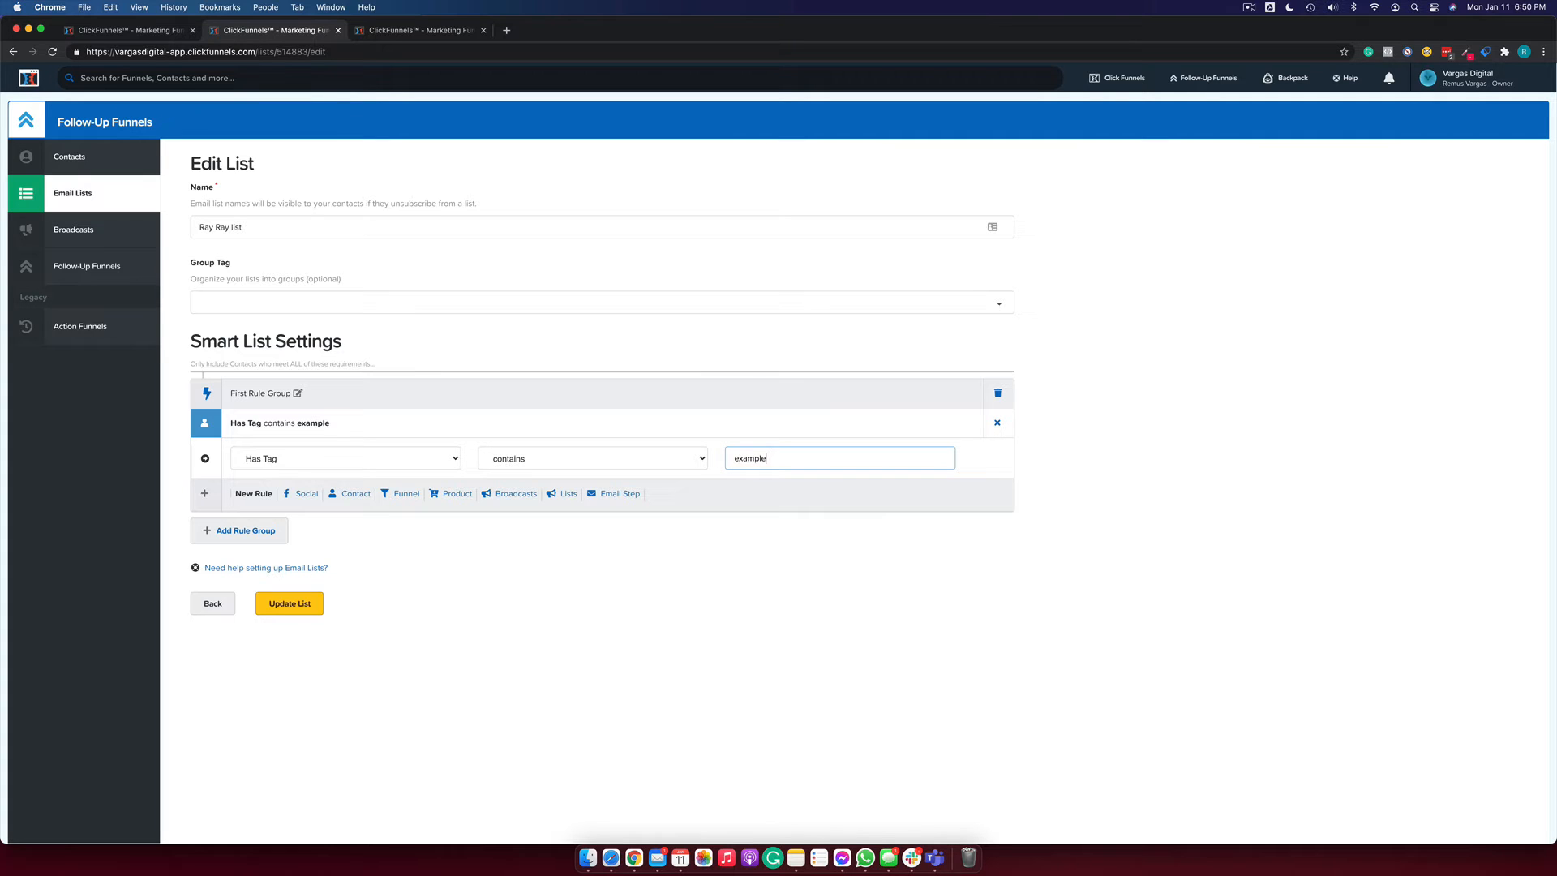
{"action": "left_click", "coordinate": [779, 587]}
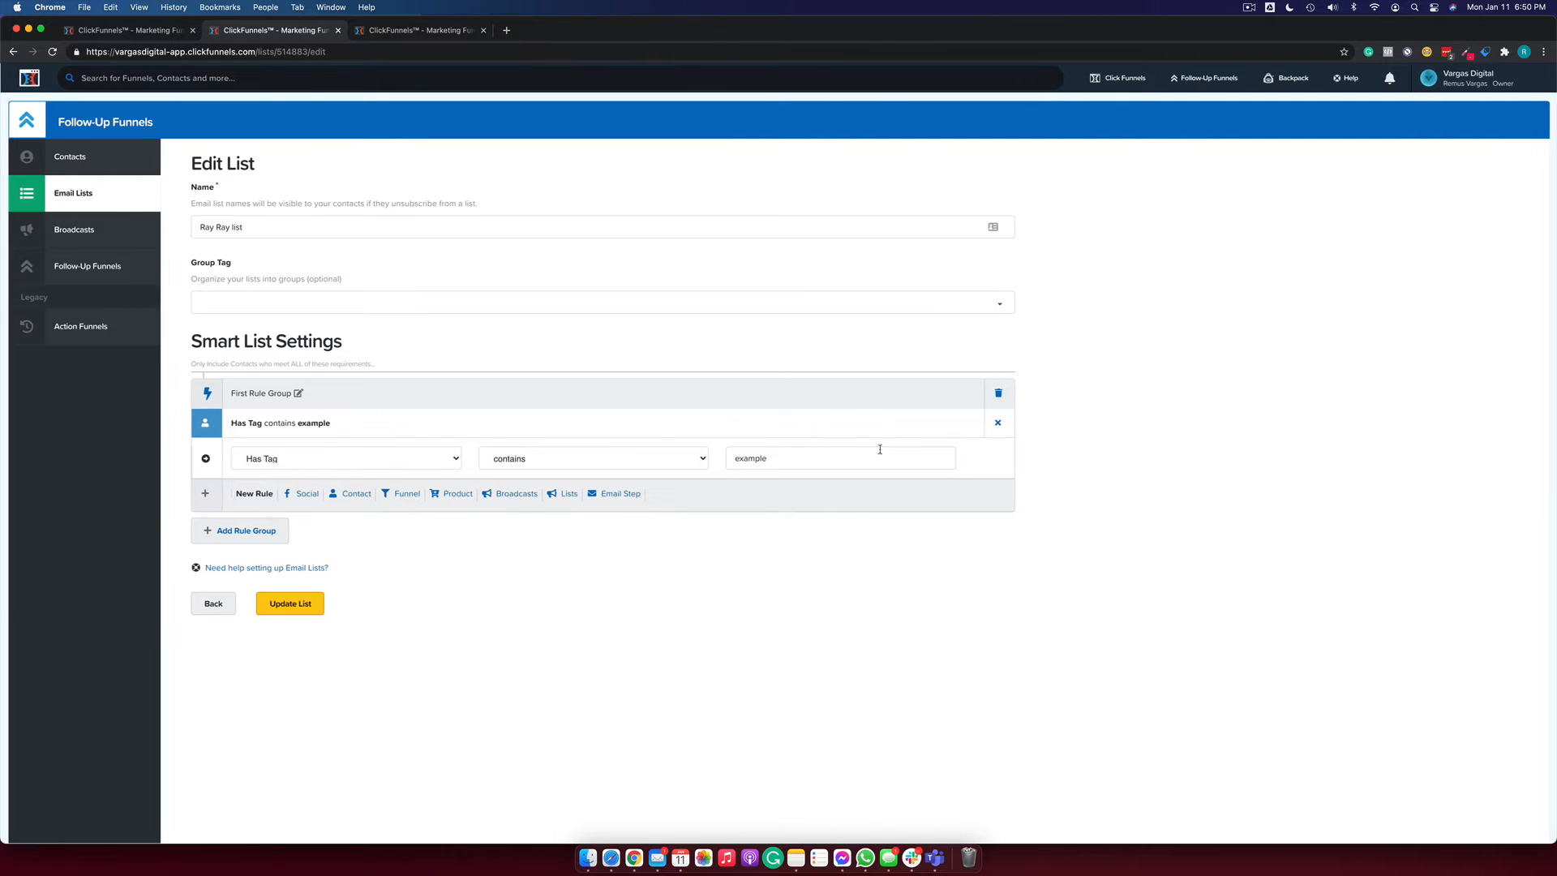
Change the smart list's Has Tag rule to "is equal to" with the tag value "example".
{"action": "left_click", "coordinate": [644, 461]}
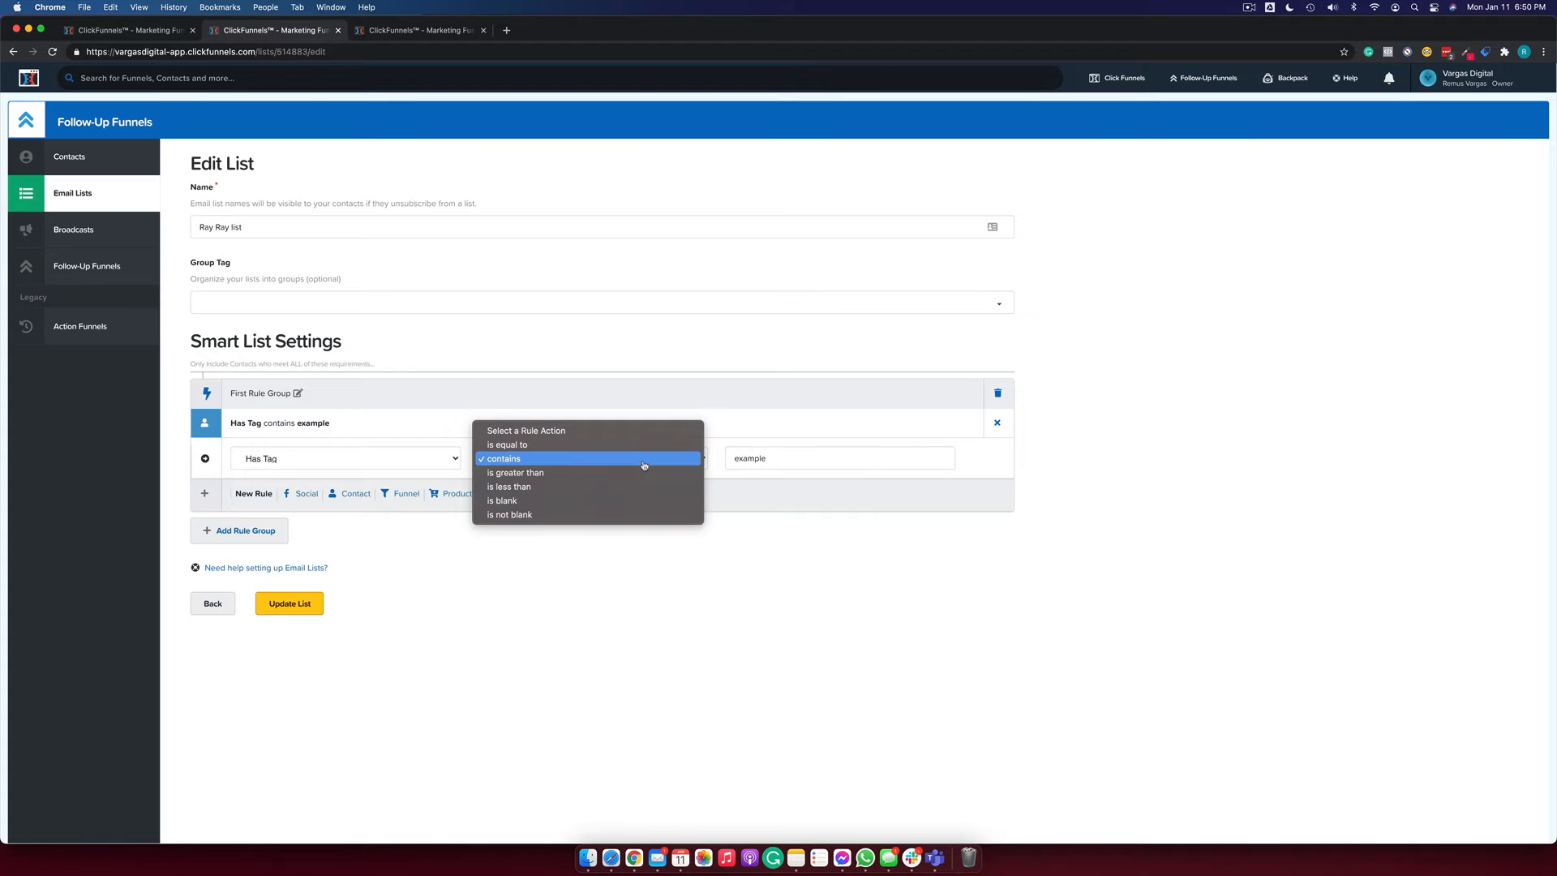
{"action": "left_click", "coordinate": [506, 446]}
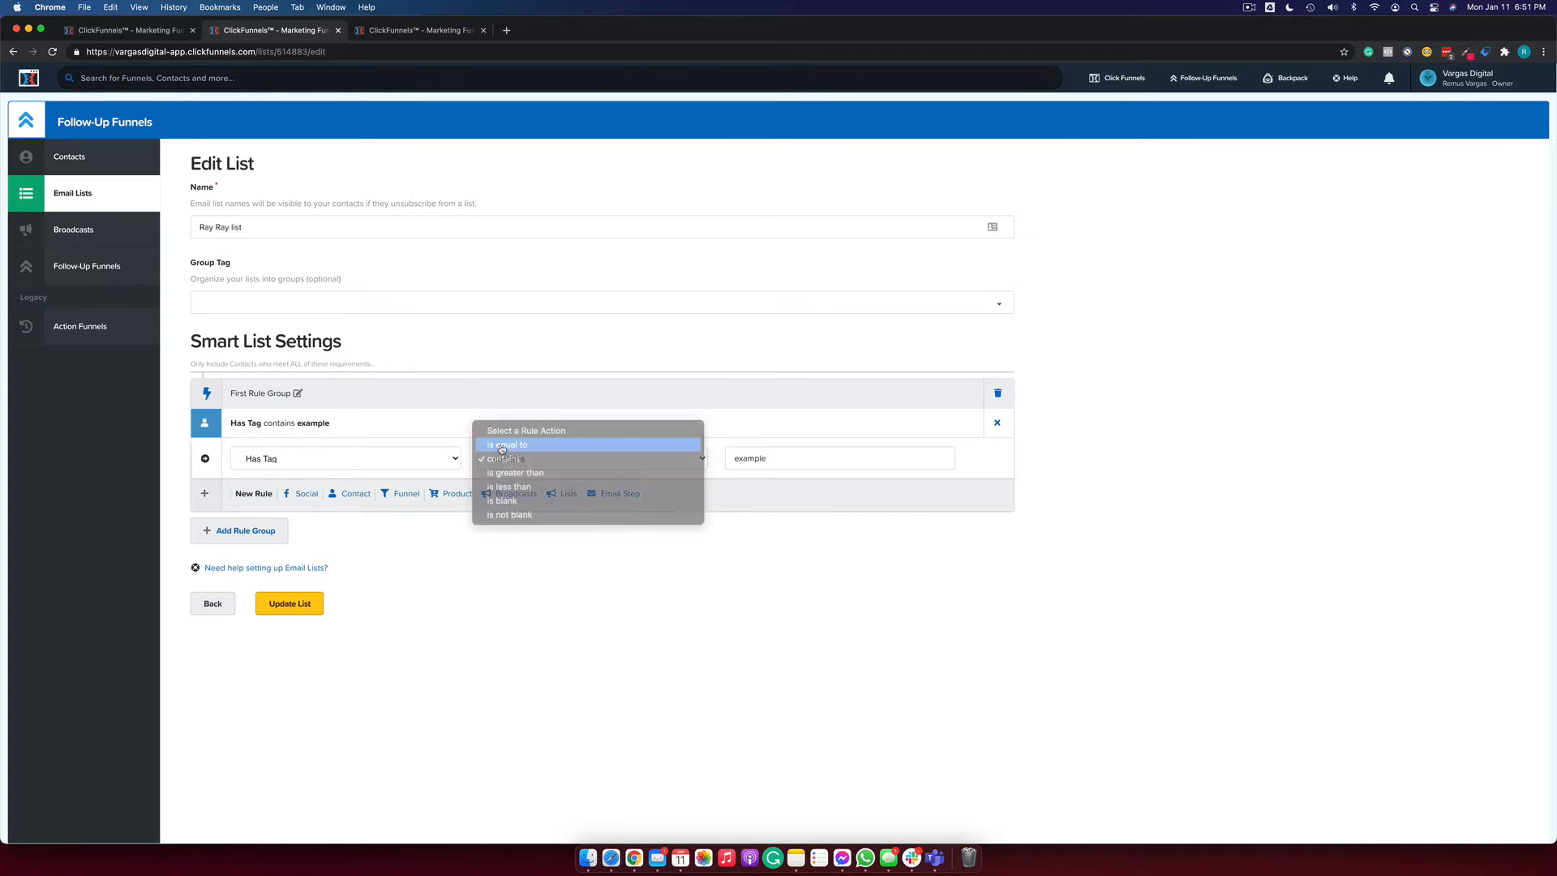
{"action": "left_click", "coordinate": [808, 458]}
{"action": "type", "text": "e"}
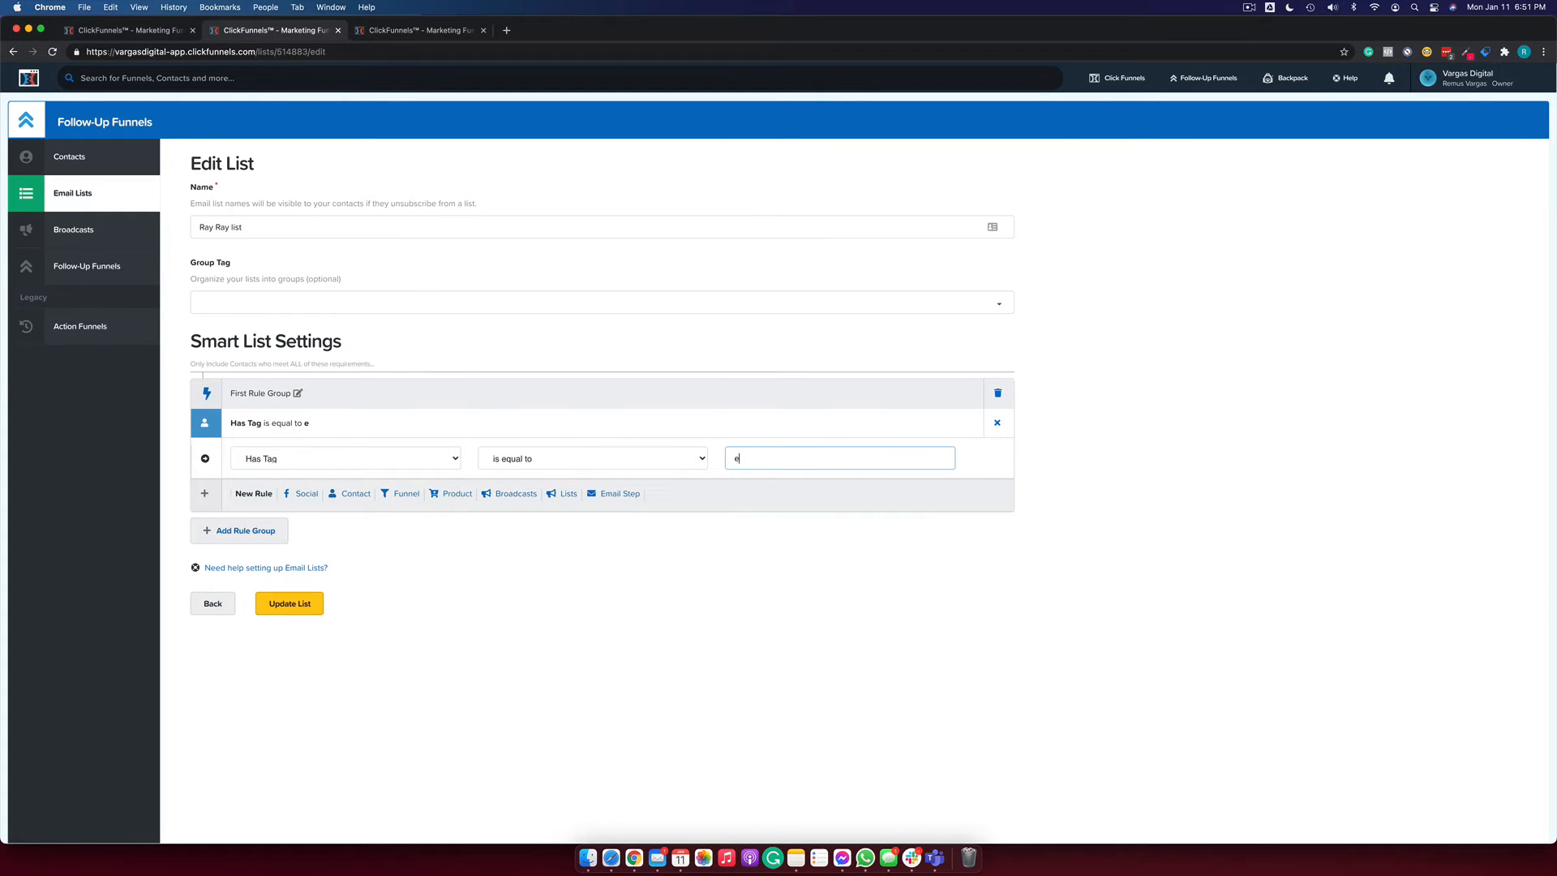
{"action": "type", "text": "xample"}
{"action": "left_click_drag", "start_coordinate": [774, 461], "coordinate": [718, 463]}
{"action": "left_click", "coordinate": [752, 492]}
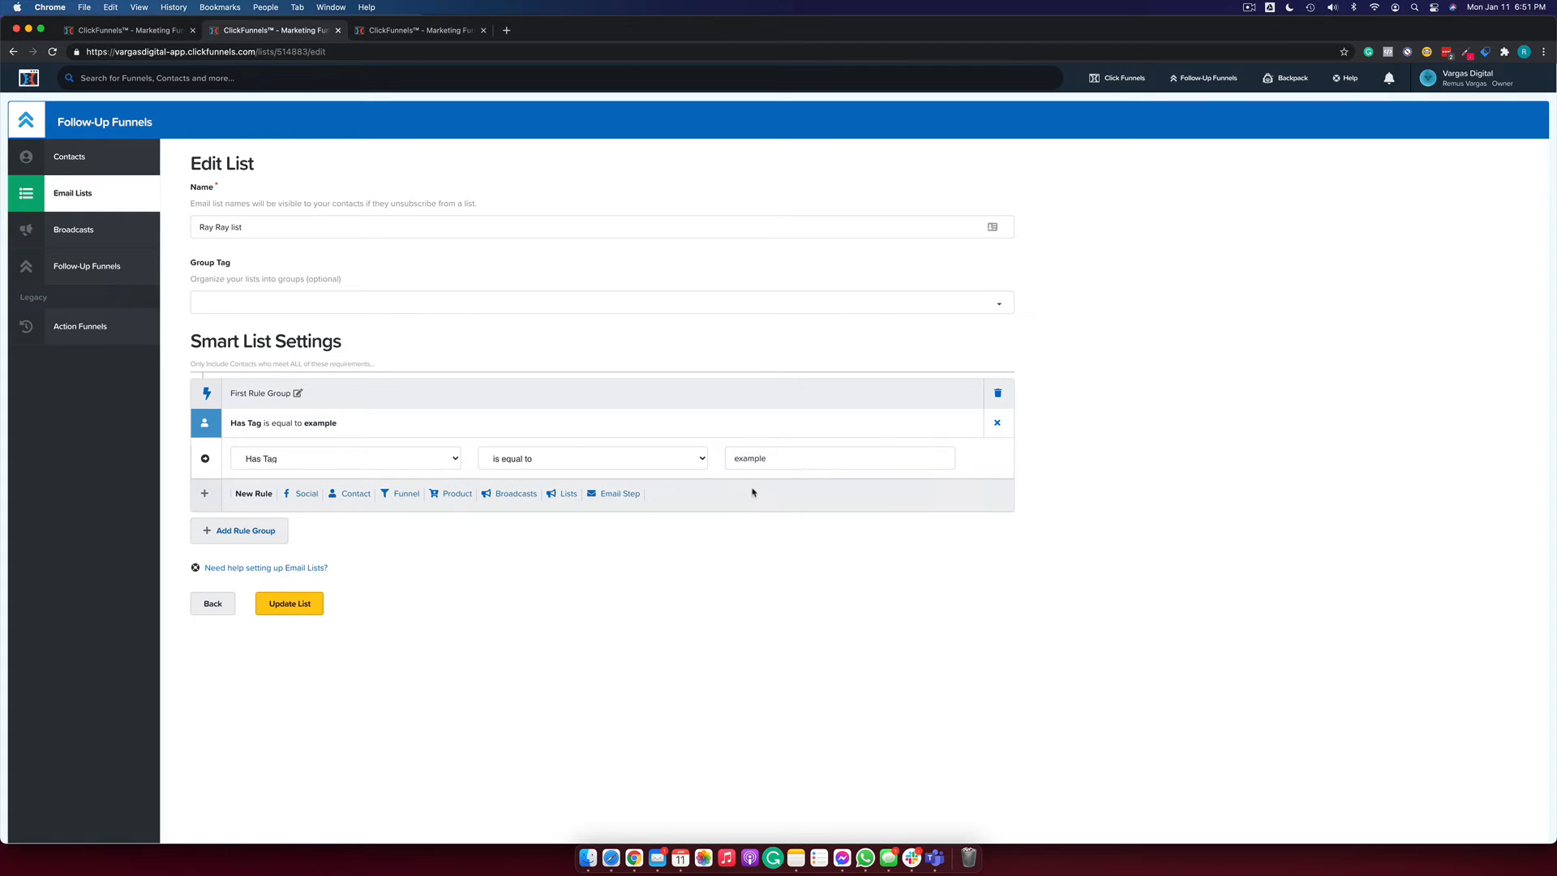
Replace the tag value in the smart list's Has Tag rule with "Ex".
{"action": "left_click", "coordinate": [811, 458]}
{"action": "key", "text": "super+a"}
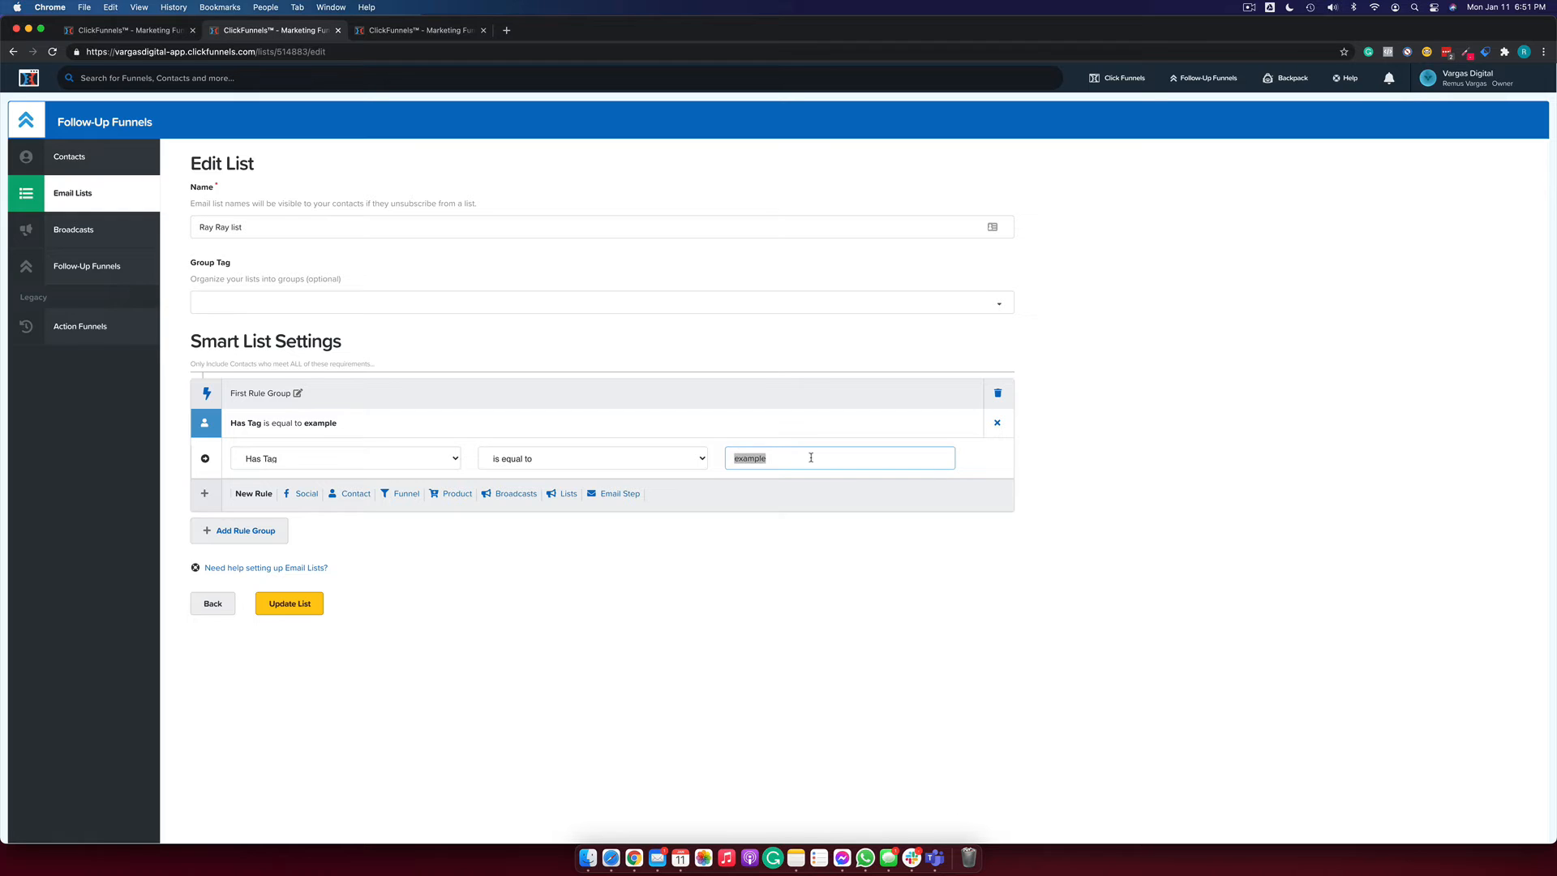
{"action": "type", "text": "Ex"}
{"action": "left_click", "coordinate": [815, 521]}
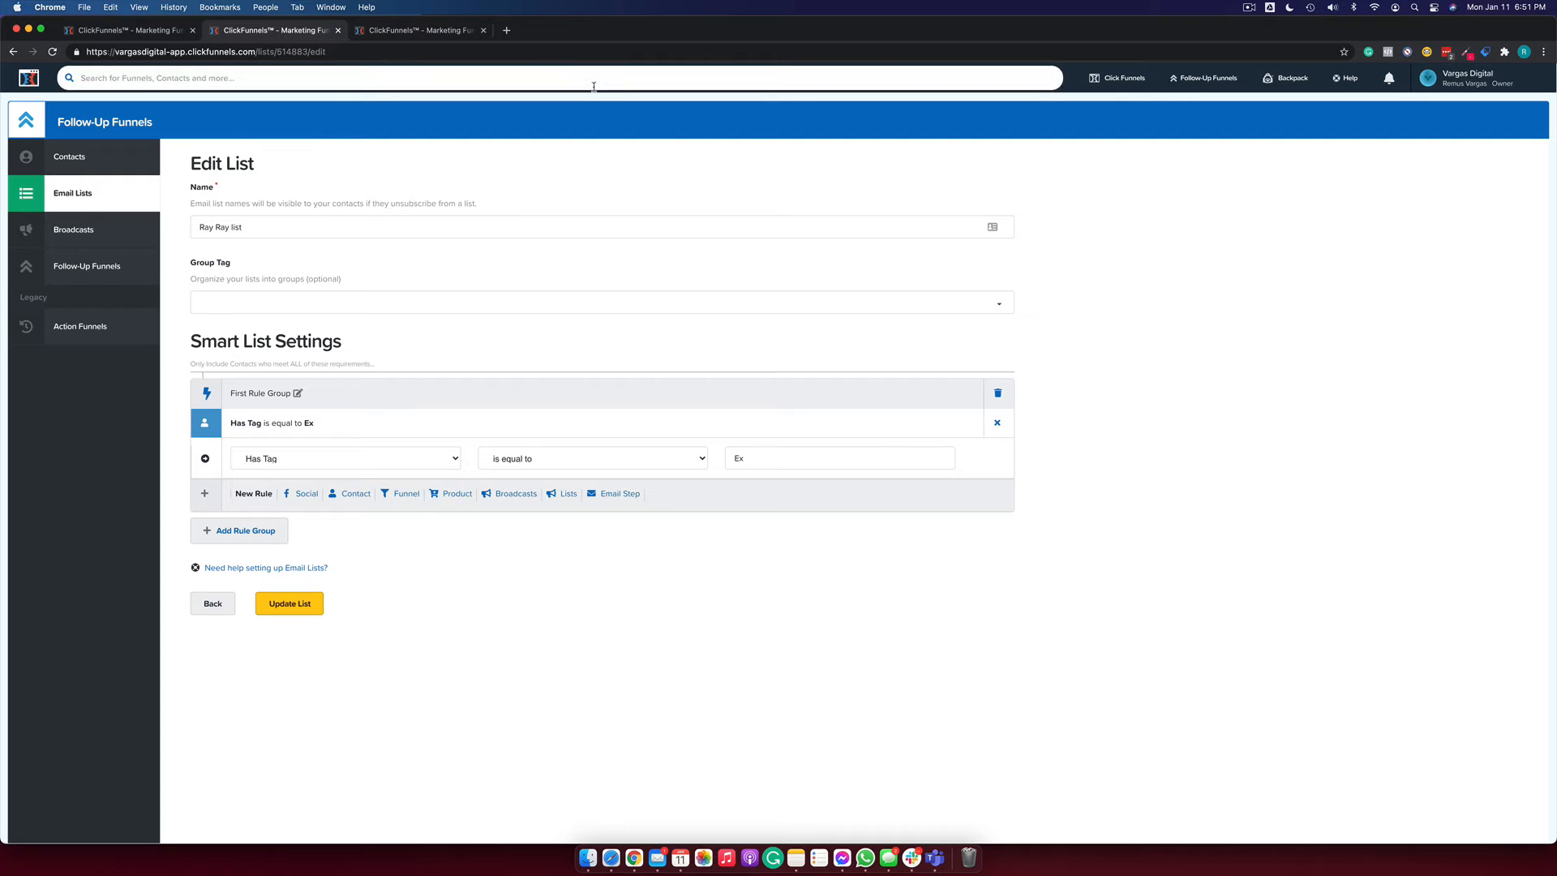
Close the browser tab with the email list being edited and return to the new broadcast form.
{"action": "left_click", "coordinate": [152, 30]}
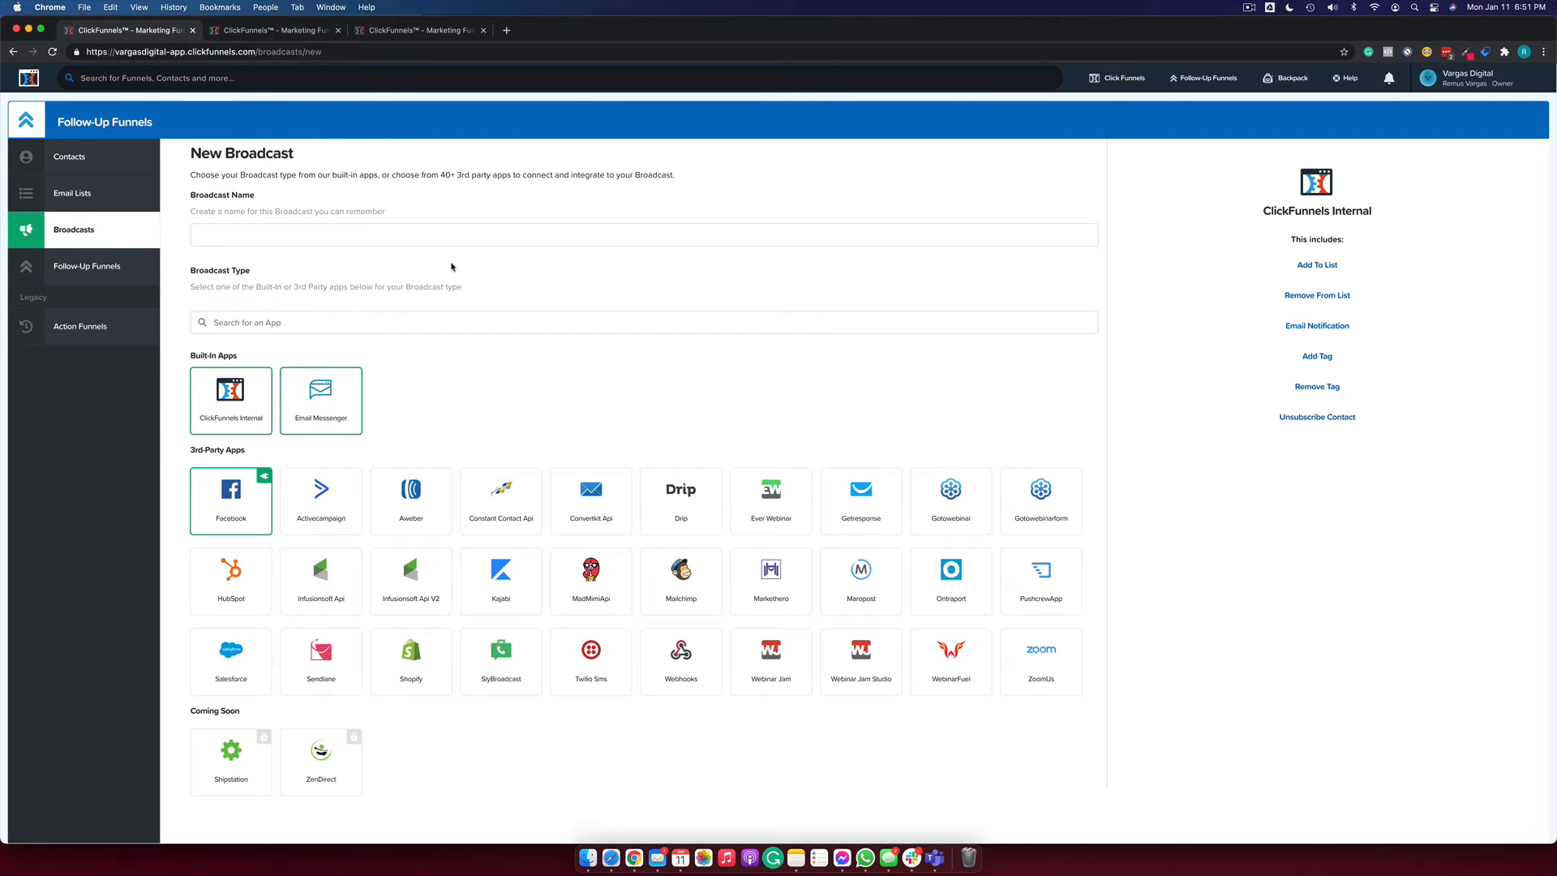
{"action": "left_click", "coordinate": [316, 31]}
{"action": "left_click", "coordinate": [338, 30]}
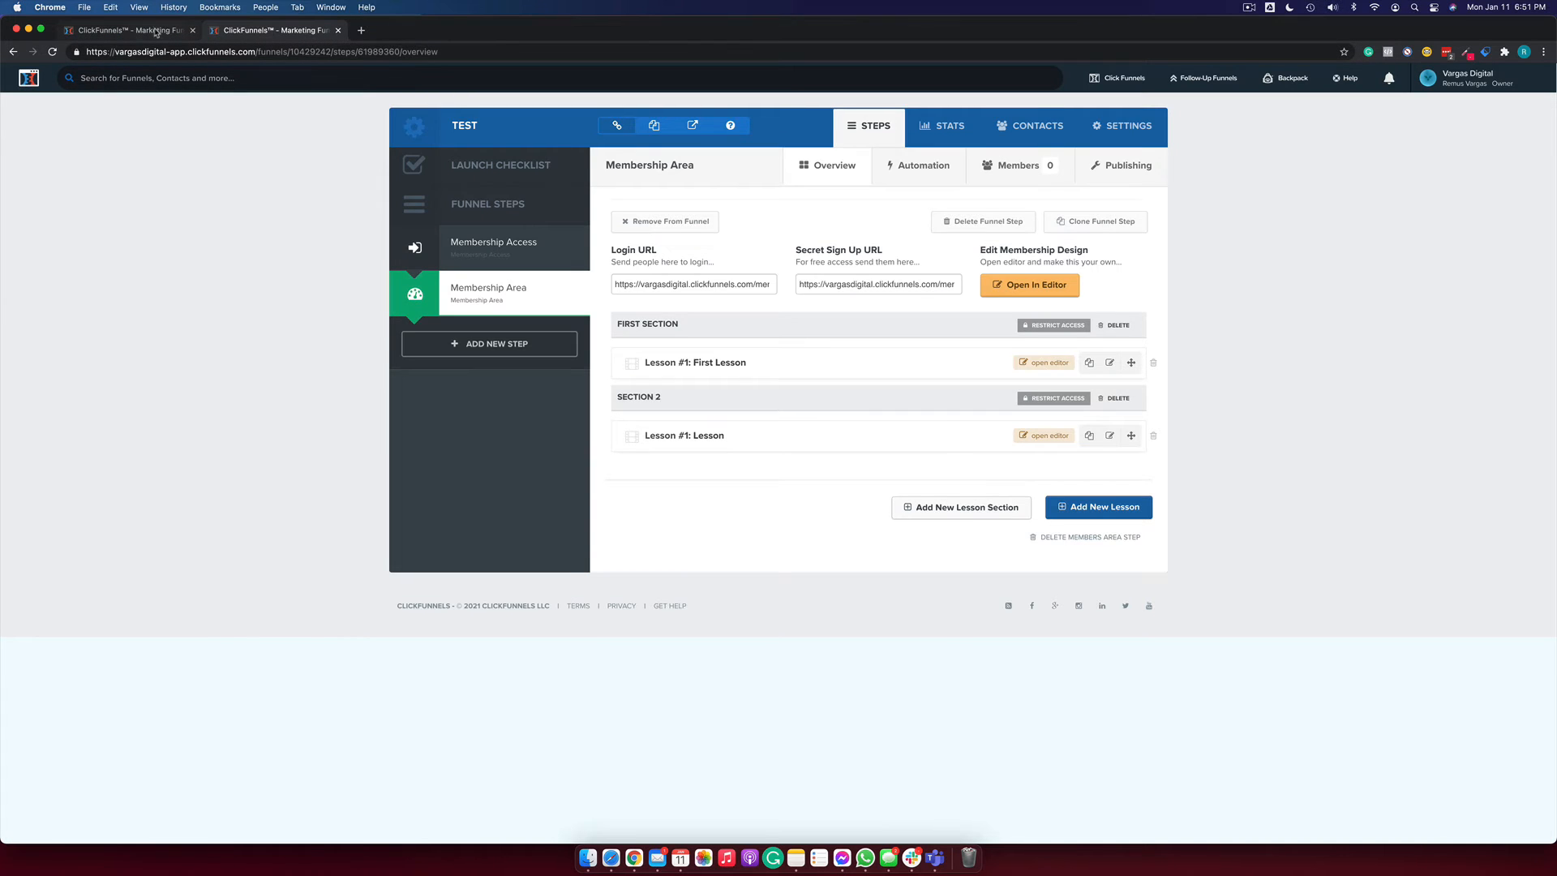
{"action": "left_click", "coordinate": [154, 32]}
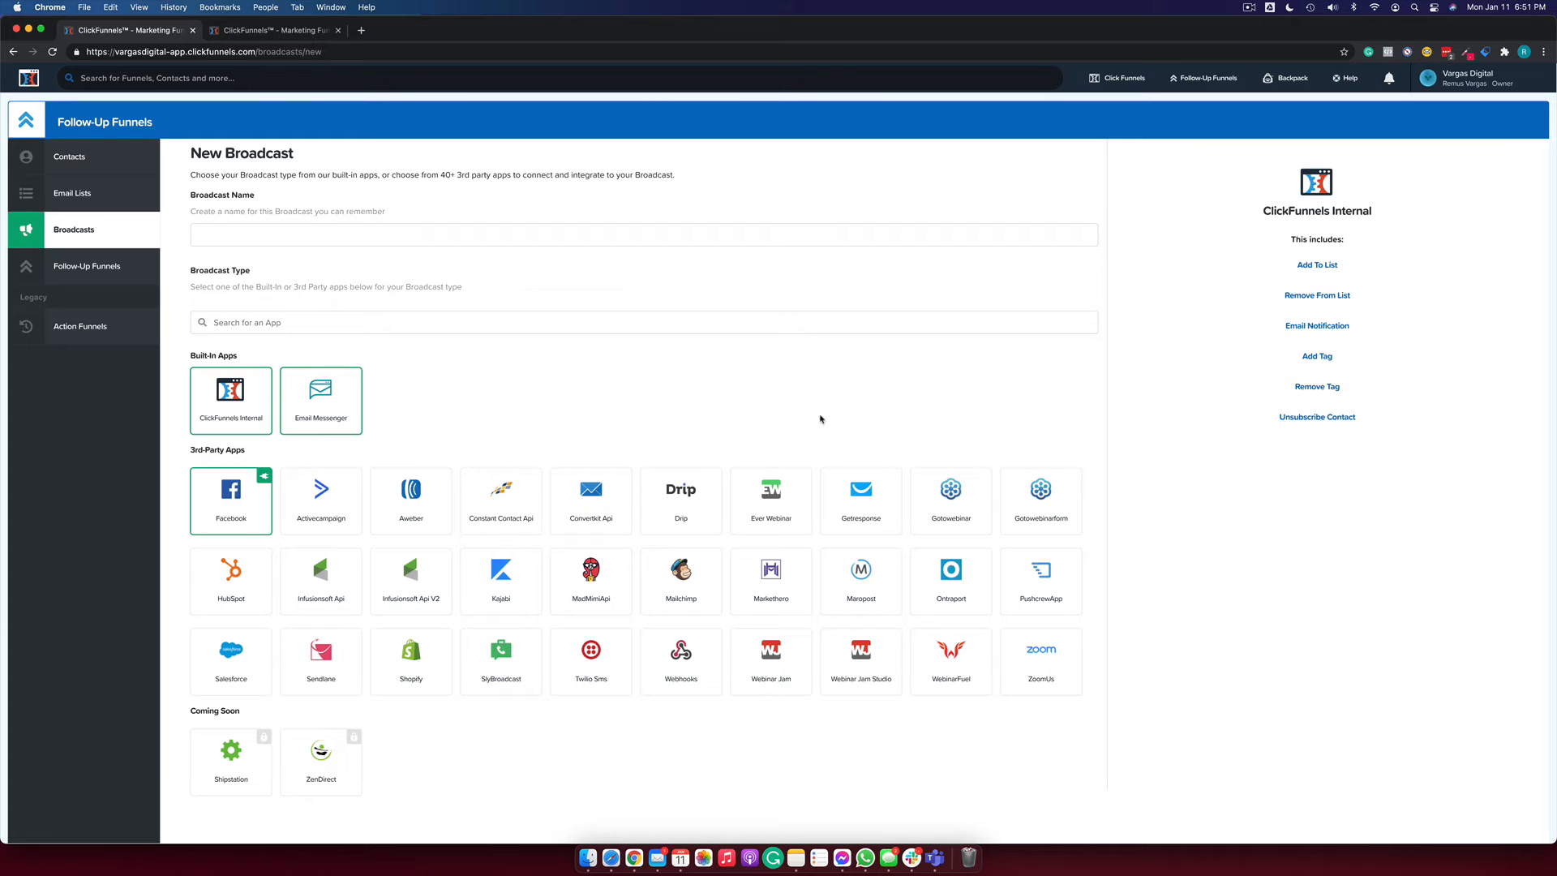
Name the new broadcast "Ray ray's broadcasts" and choose Email Messenger as its type.
{"action": "left_click", "coordinate": [583, 236]}
{"action": "type", "text": "Ray ra"}
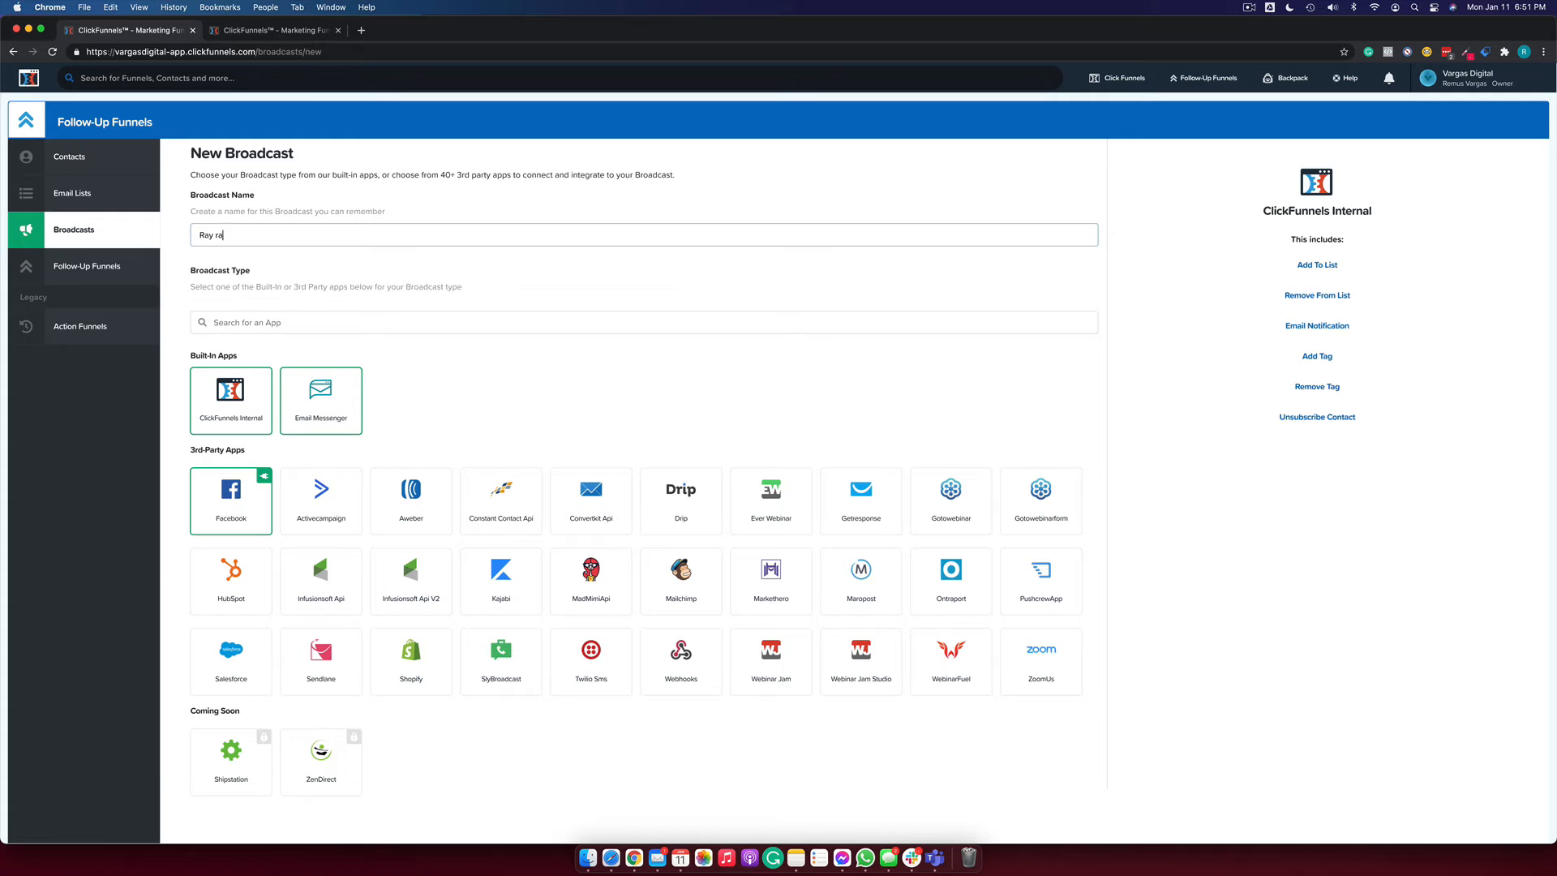
{"action": "type", "text": "y's broadcasts"}
{"action": "left_click", "coordinate": [478, 413]}
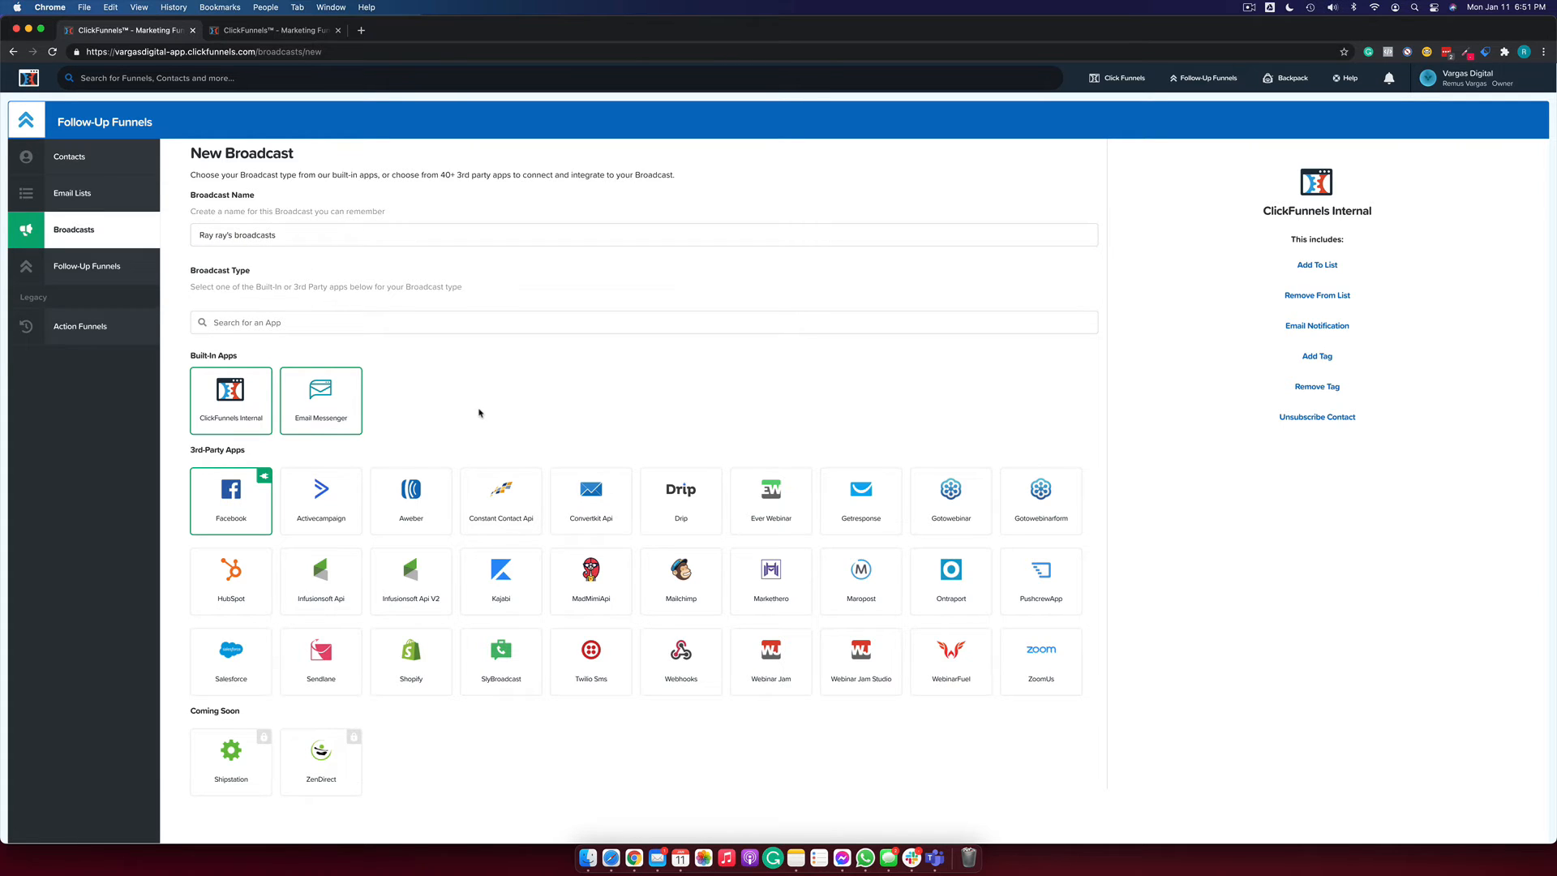
{"action": "left_click", "coordinate": [352, 389]}
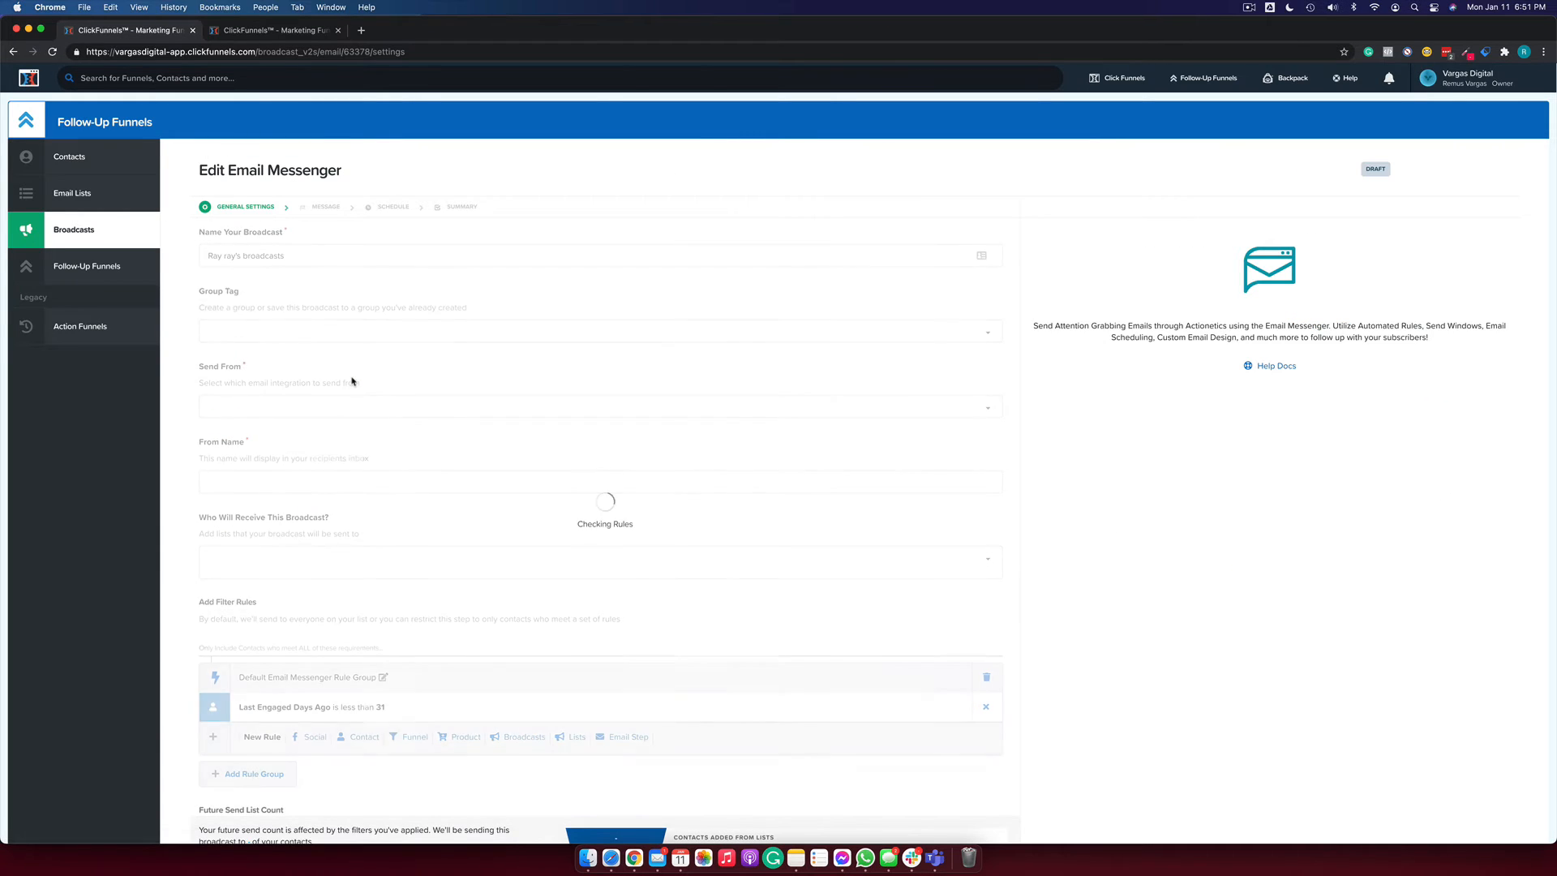
Add a contact filter rule Has Tag is equal to "example" to the broadcast and remove the default Last Engaged Days Ago rule.
{"action": "scroll", "coordinate": [321, 436], "scroll_direction": "down", "scroll_amount": 1}
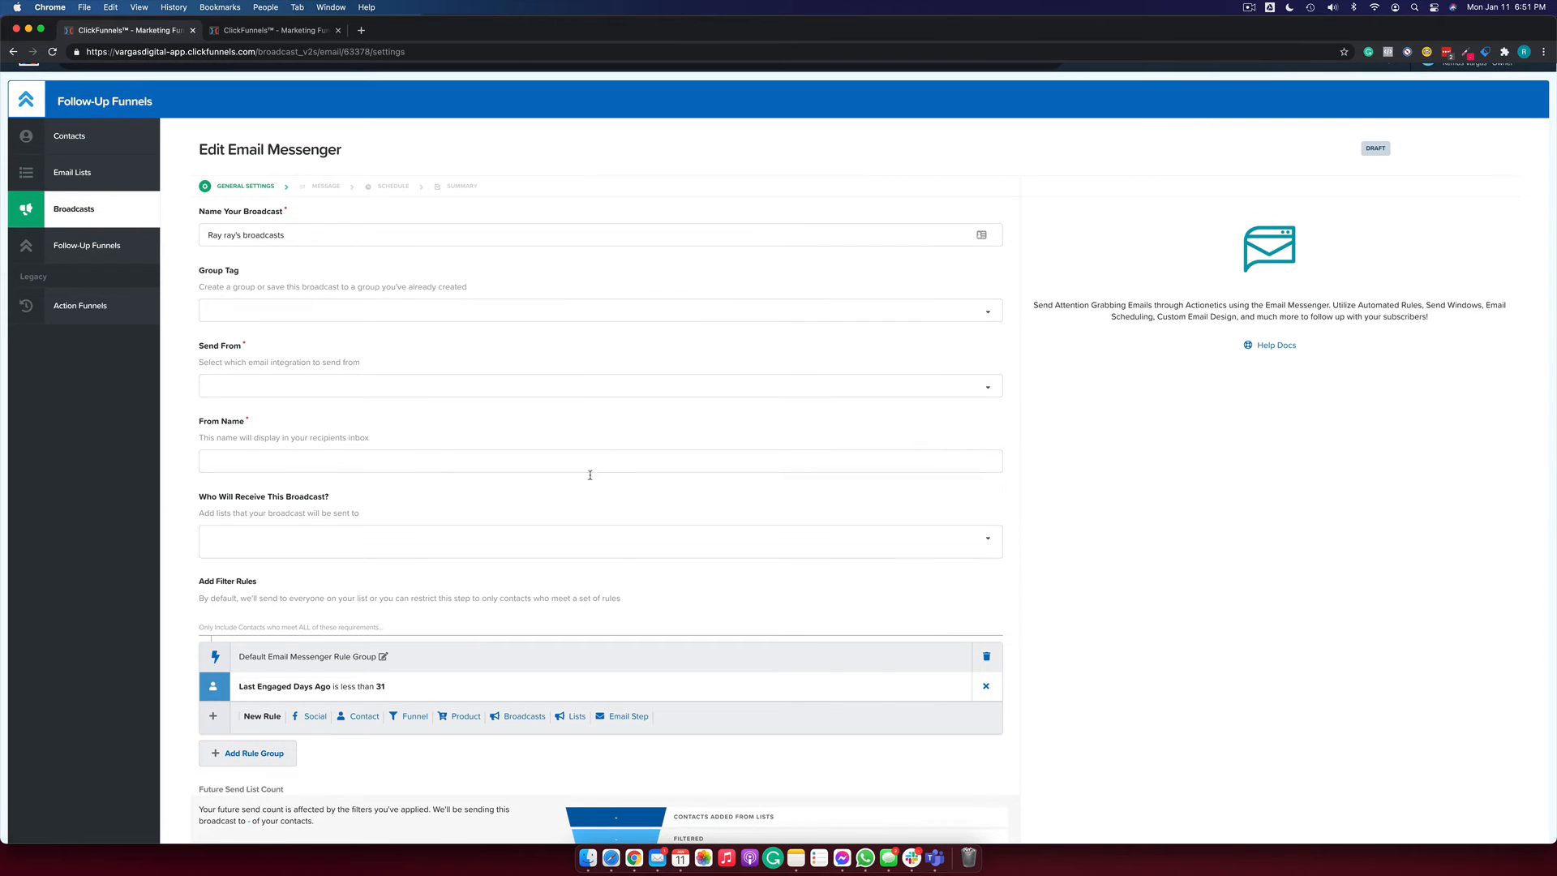
{"action": "scroll", "coordinate": [308, 456], "scroll_direction": "up", "scroll_amount": 5}
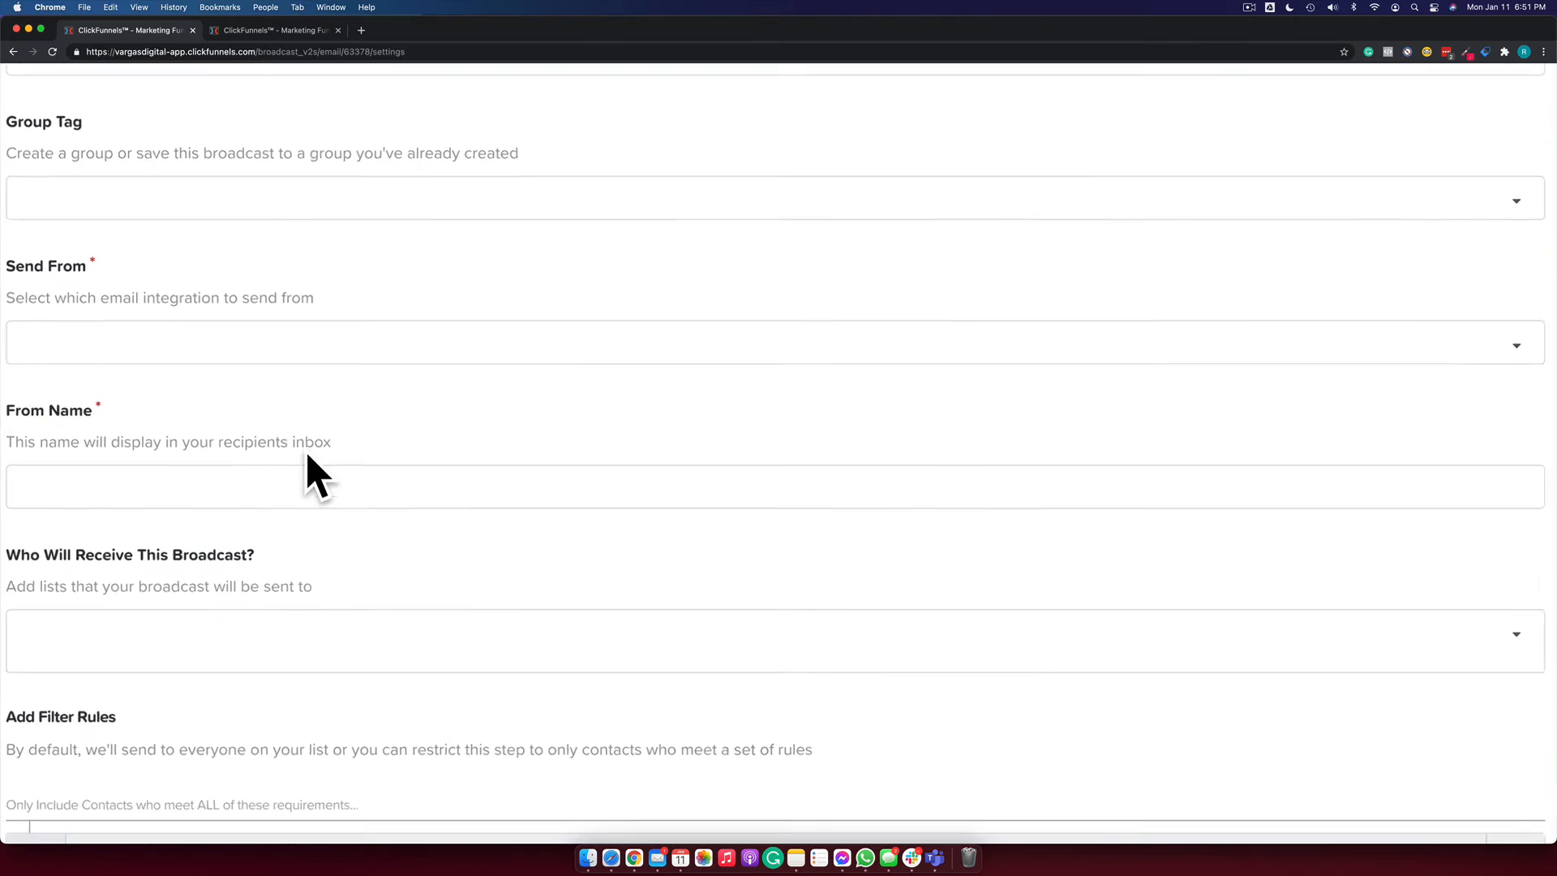
{"action": "scroll", "coordinate": [300, 446], "scroll_direction": "down", "scroll_amount": 3}
{"action": "scroll", "coordinate": [289, 435], "scroll_direction": "down", "scroll_amount": 5}
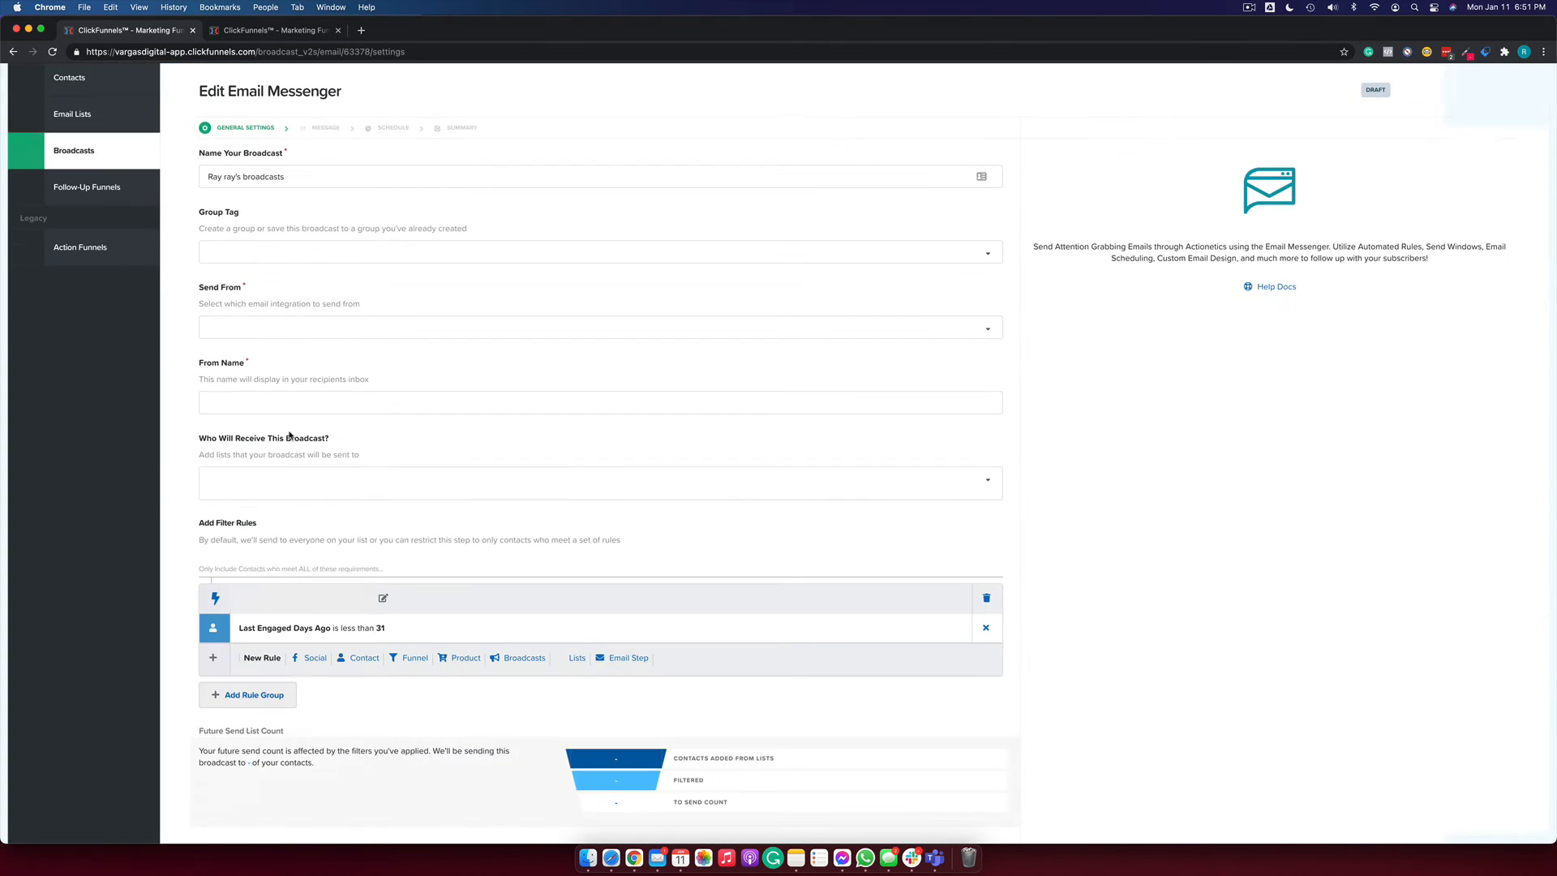
{"action": "scroll", "coordinate": [292, 434], "scroll_direction": "down", "scroll_amount": 3}
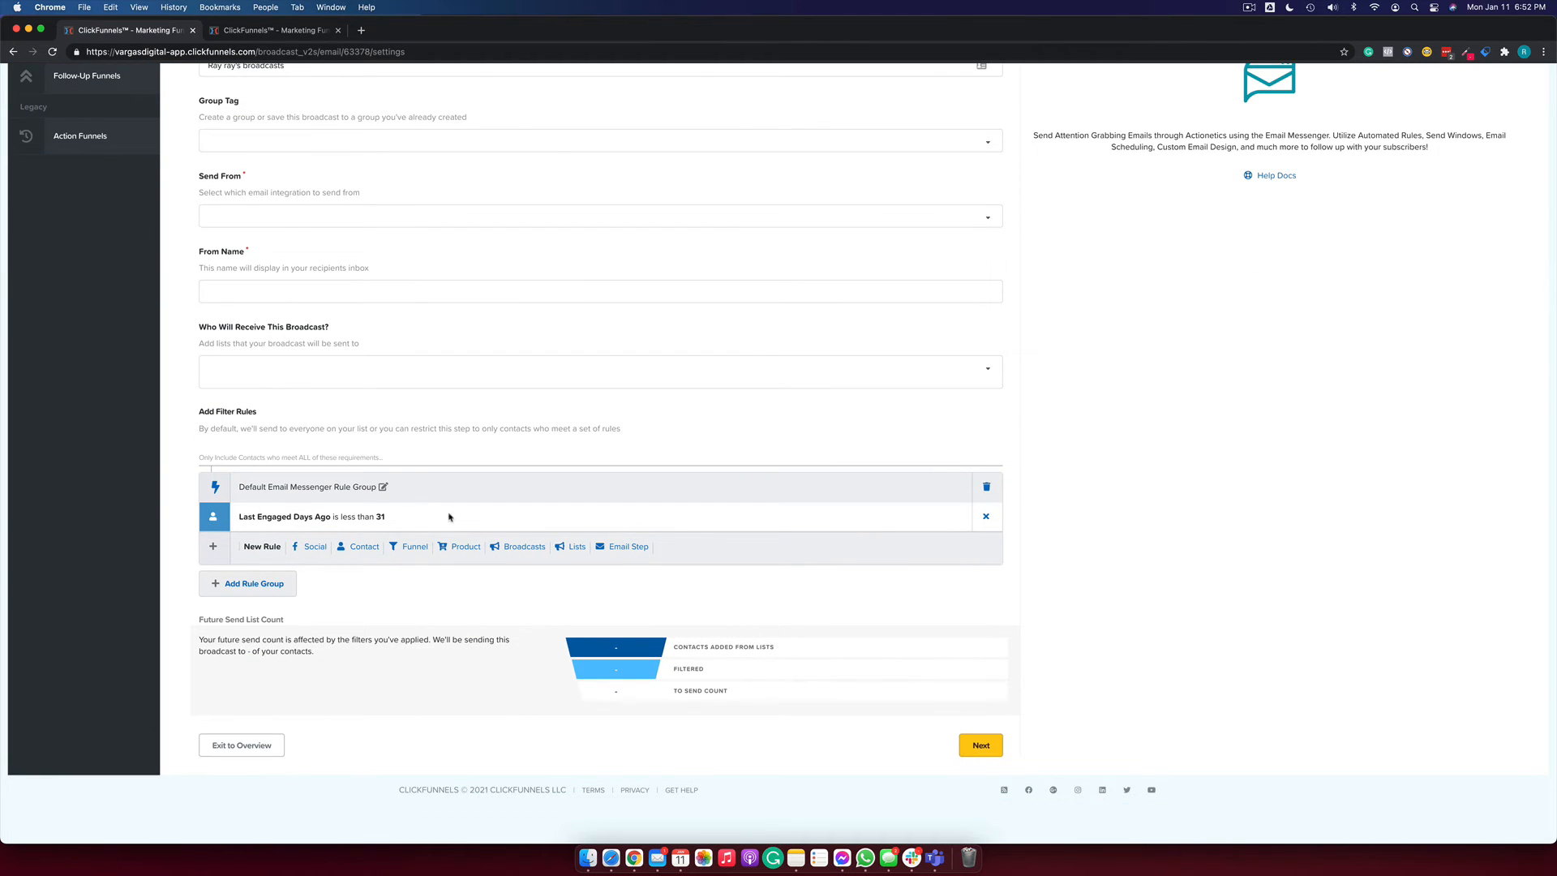
{"action": "left_click", "coordinate": [356, 546]}
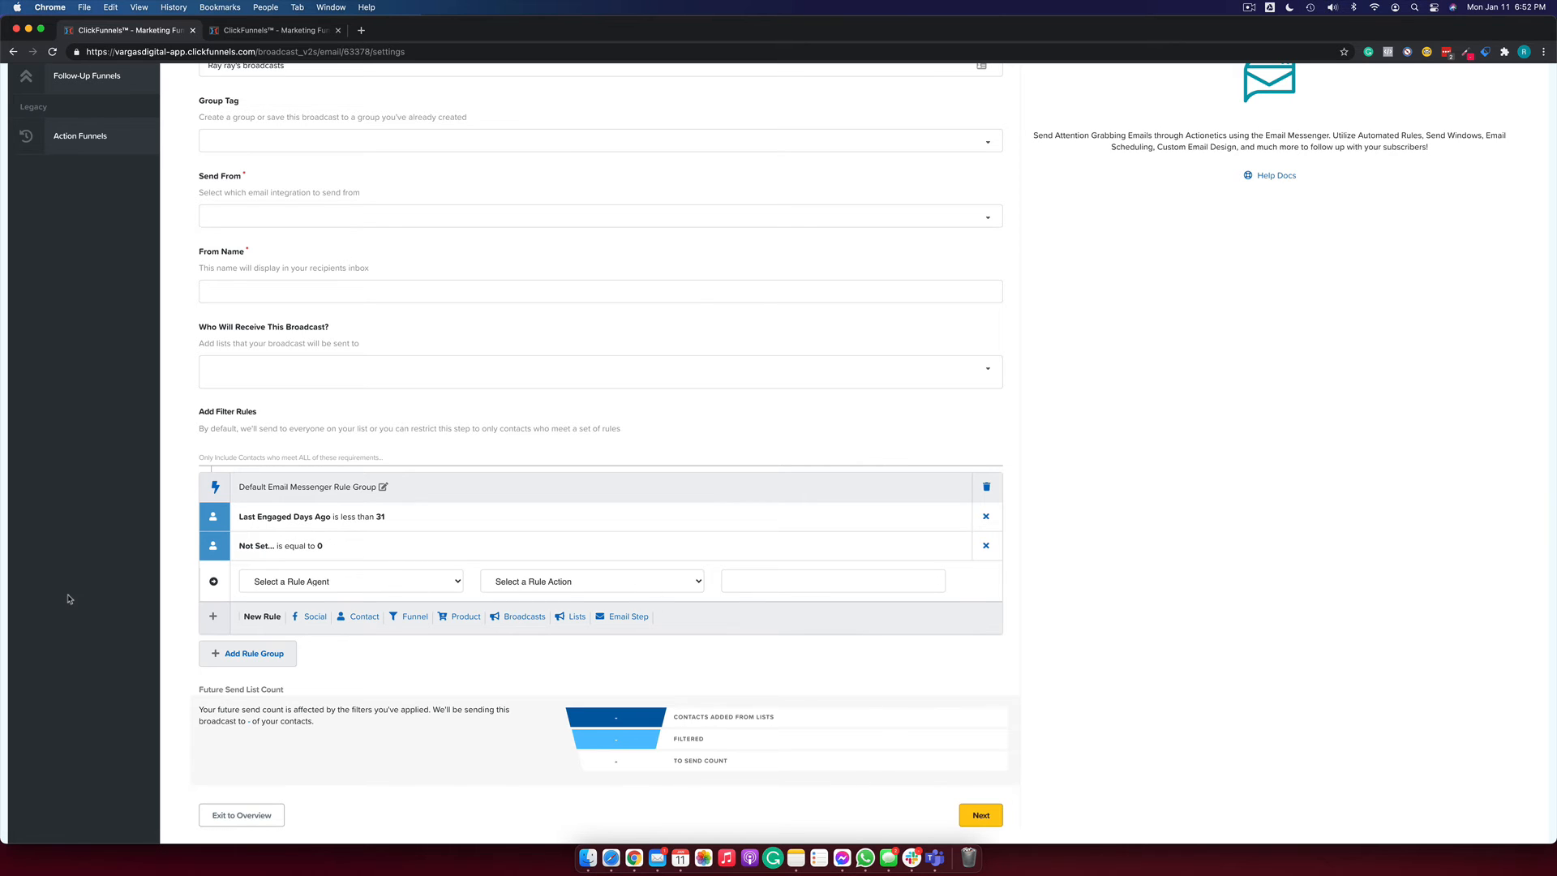
{"action": "left_click", "coordinate": [297, 583]}
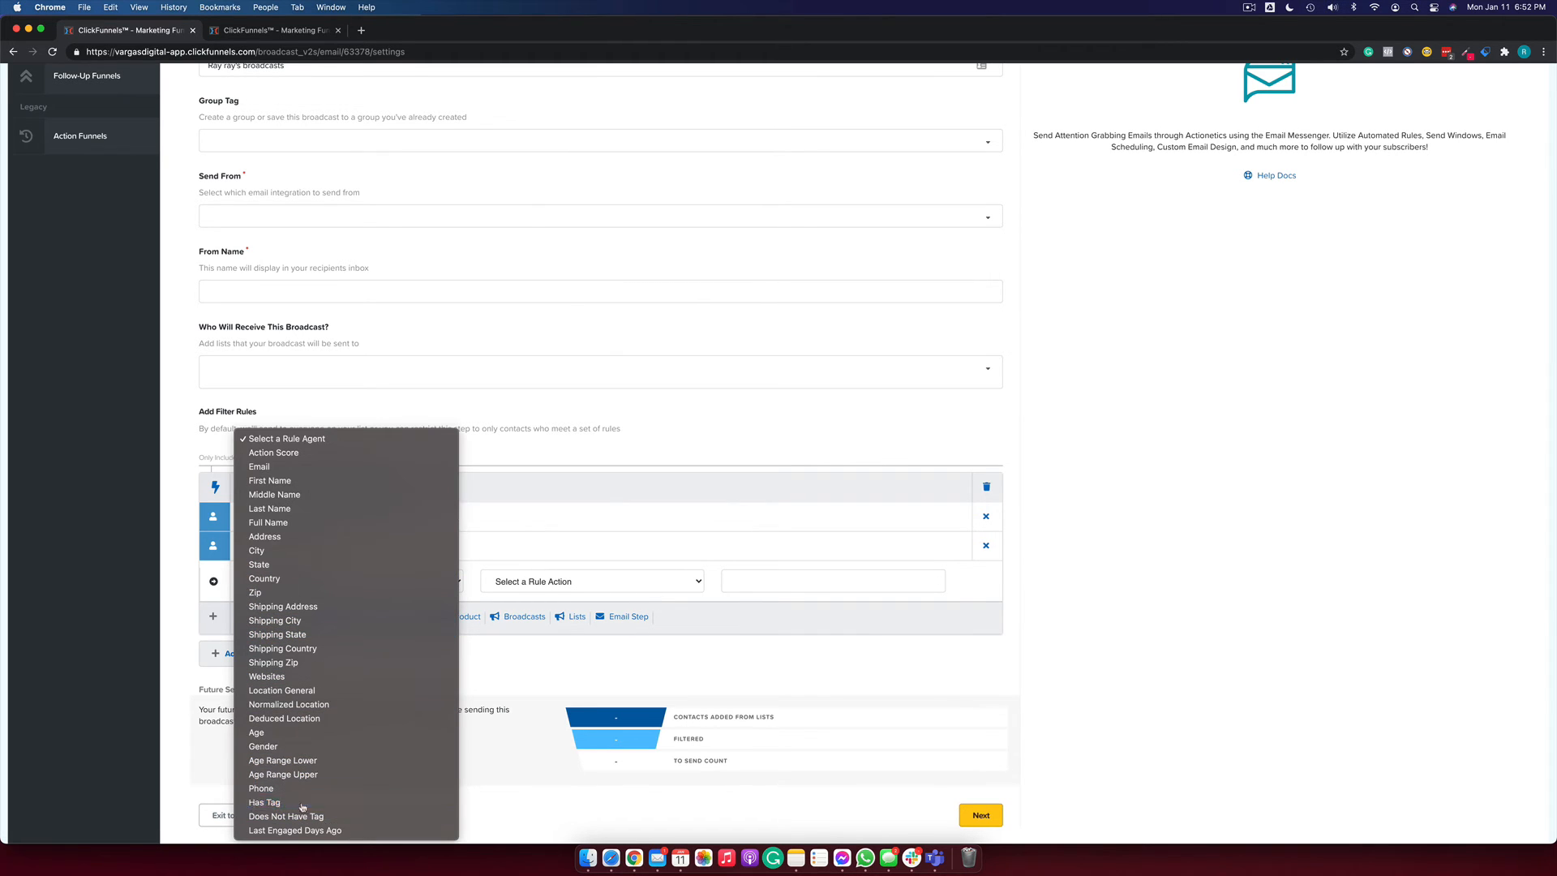
{"action": "left_click", "coordinate": [276, 802]}
{"action": "left_click", "coordinate": [546, 582]}
{"action": "left_click", "coordinate": [552, 595]}
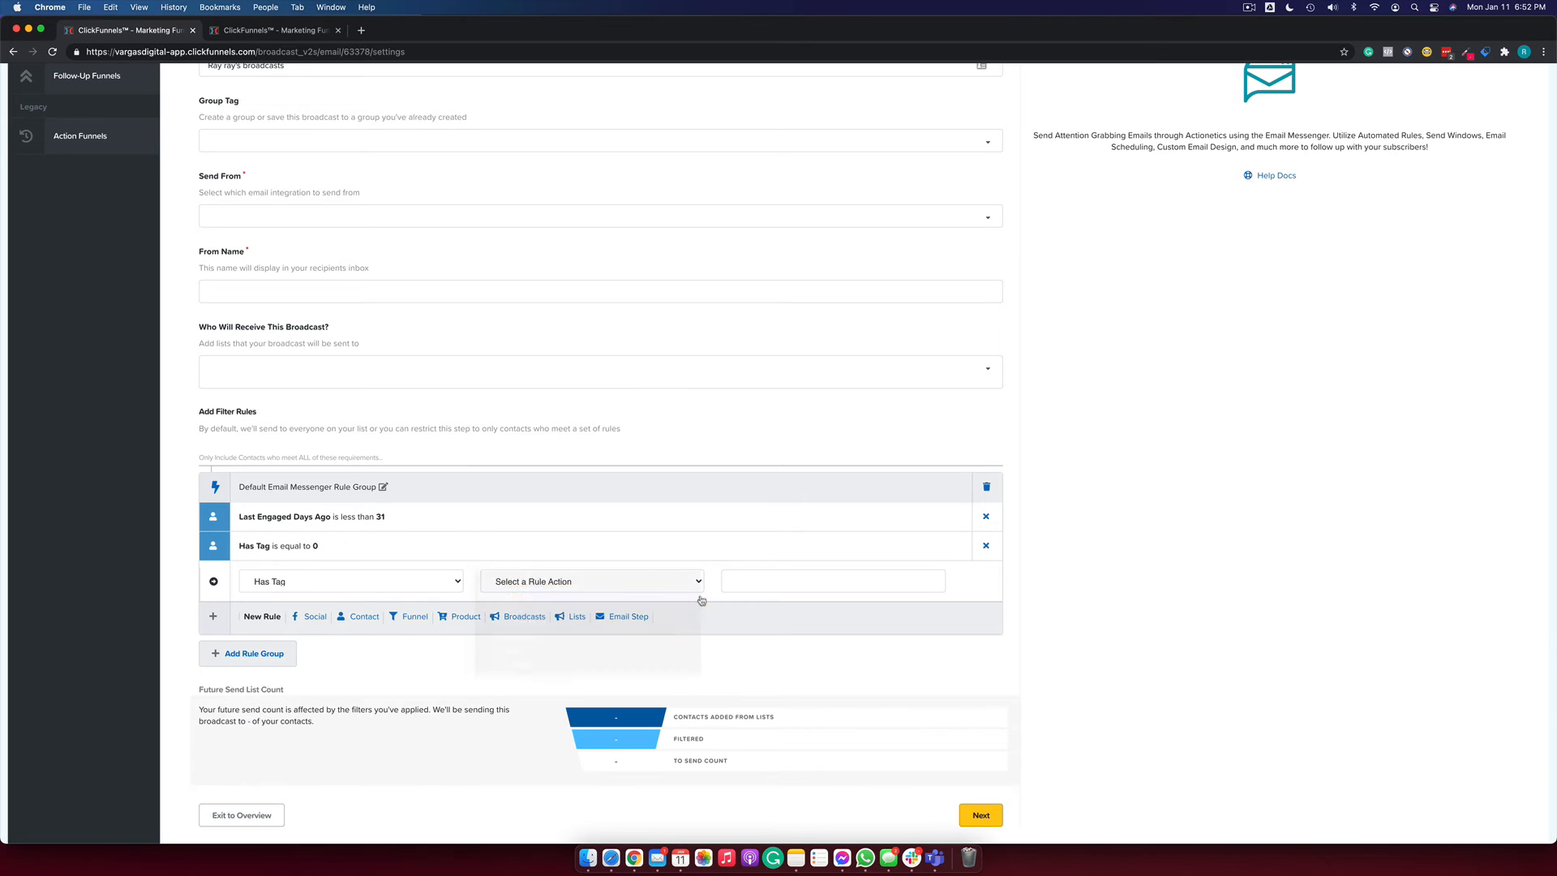
{"action": "left_click", "coordinate": [748, 581]}
{"action": "type", "text": "example"}
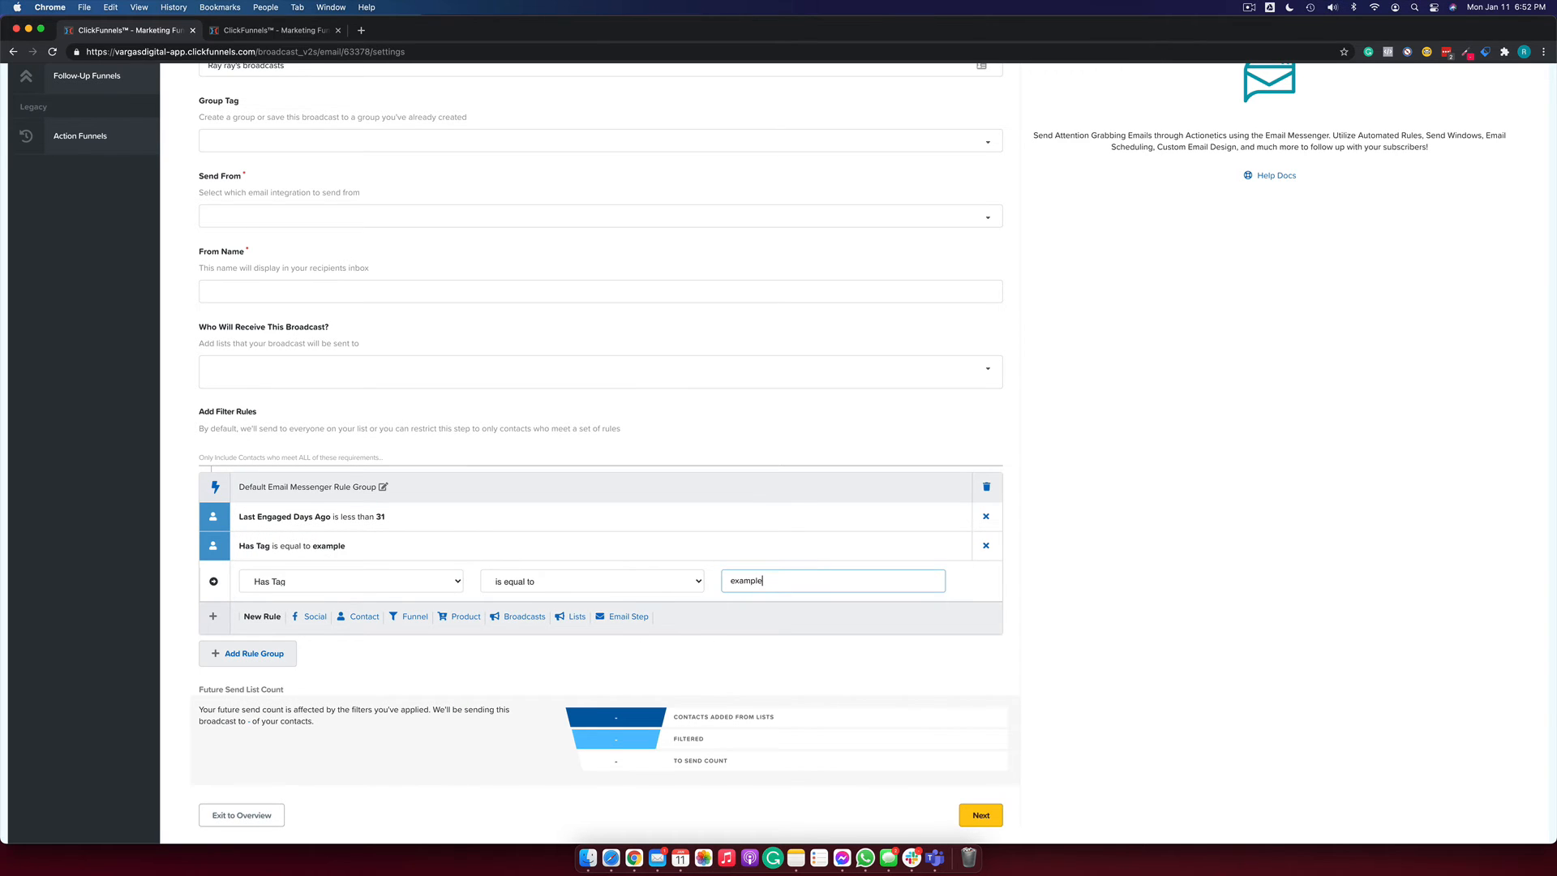
{"action": "left_click", "coordinate": [986, 517]}
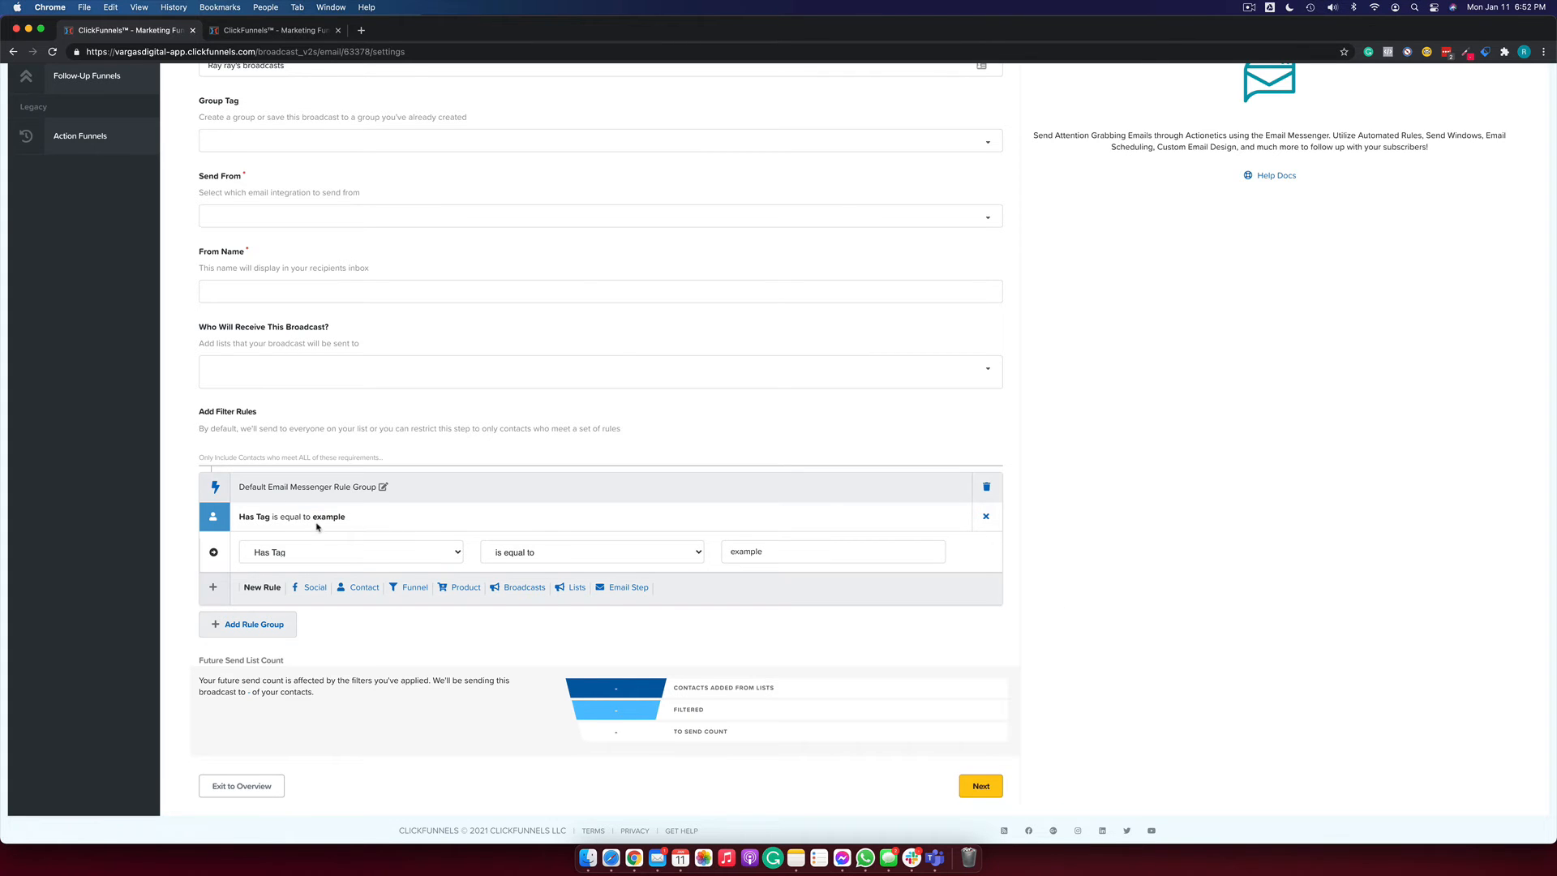
{"action": "scroll", "coordinate": [316, 527], "scroll_direction": "up", "scroll_amount": 1}
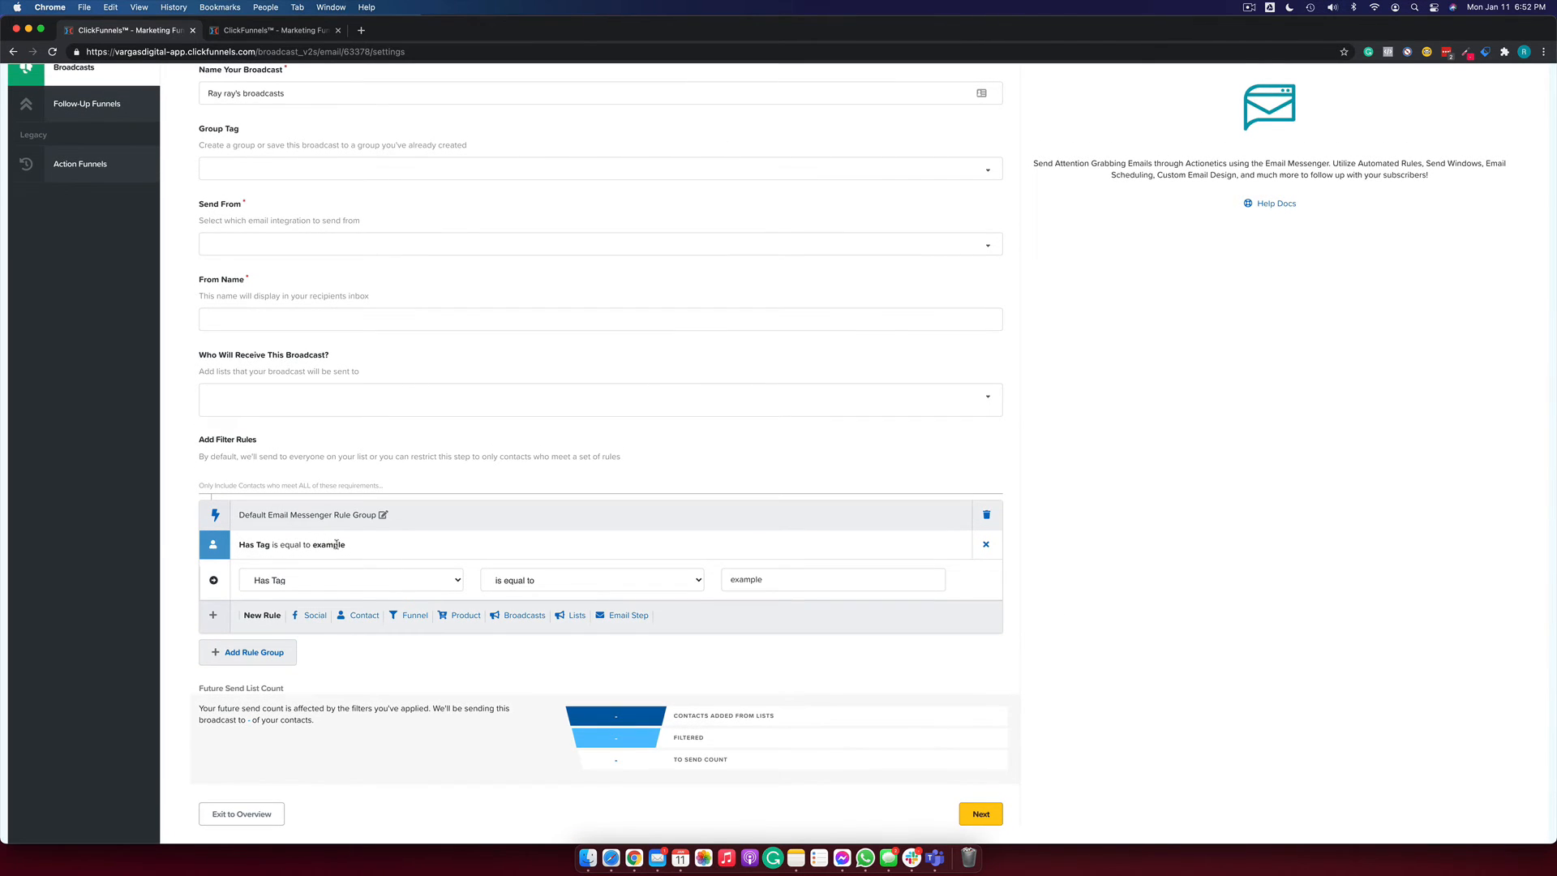
Review the broadcast's settings, close its browser tab, and switch to the TEST funnel's Membership Area overview.
{"action": "scroll", "coordinate": [267, 258], "scroll_direction": "up", "scroll_amount": 3}
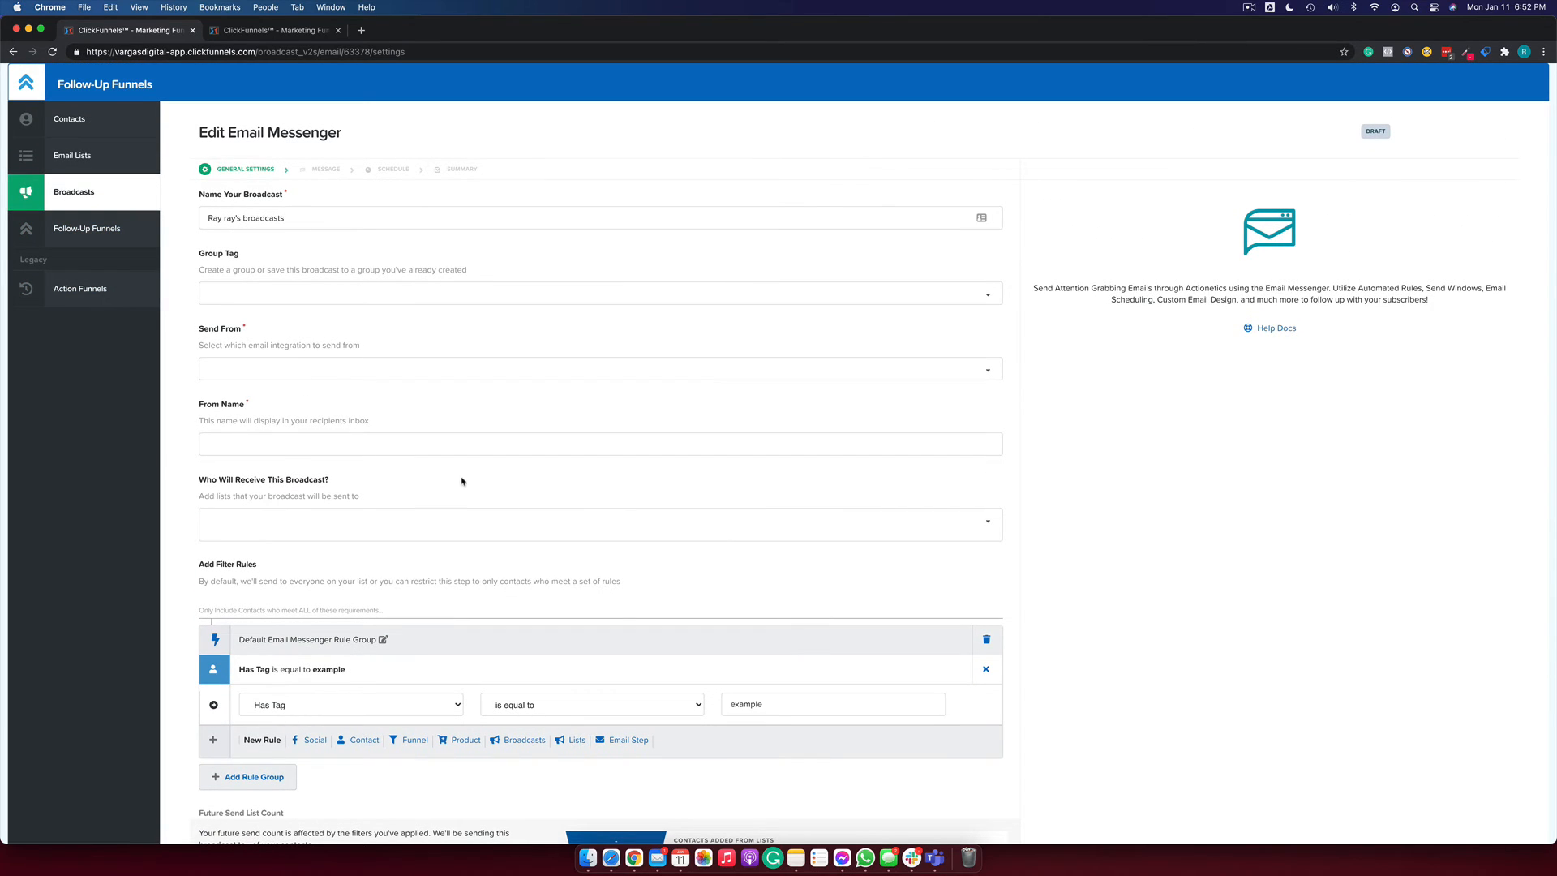
{"action": "scroll", "coordinate": [705, 495], "scroll_direction": "up", "scroll_amount": 1}
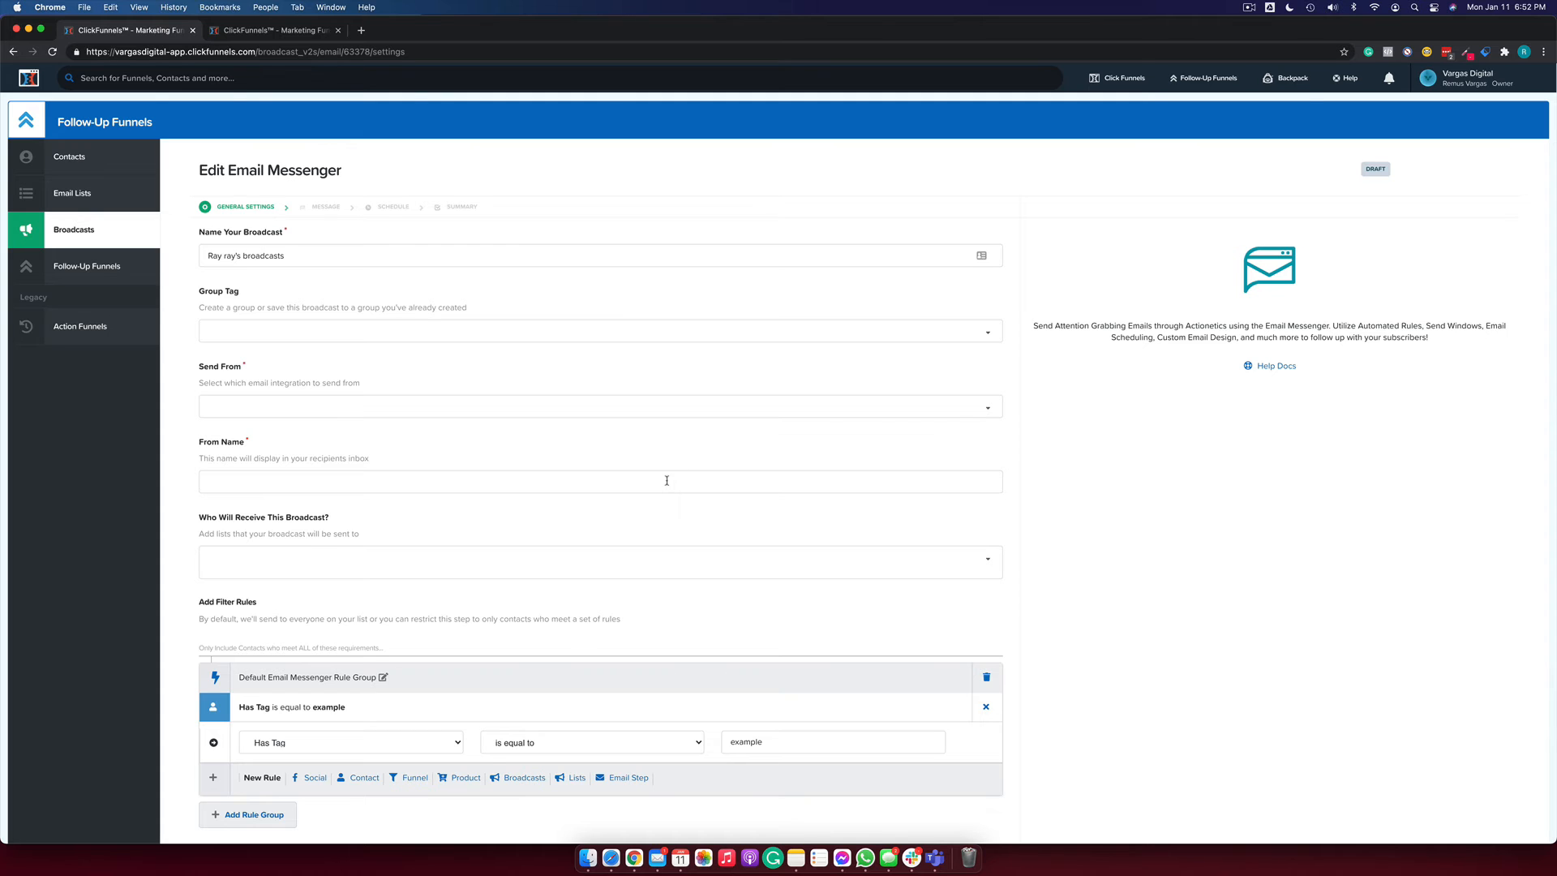
{"action": "scroll", "coordinate": [667, 480], "scroll_direction": "down", "scroll_amount": 3}
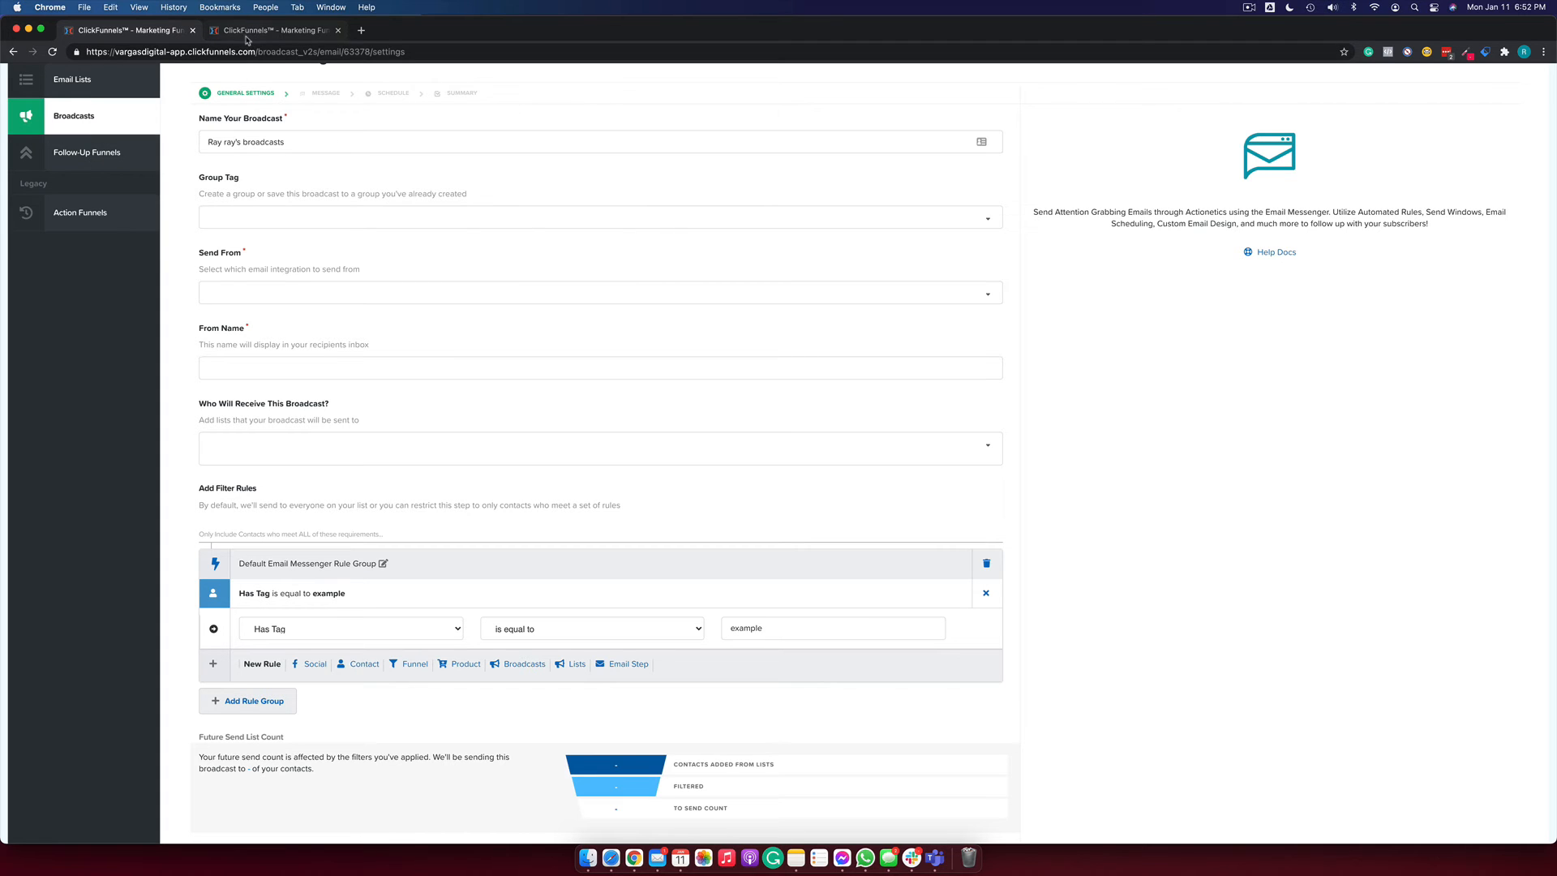
{"action": "left_click", "coordinate": [192, 30]}
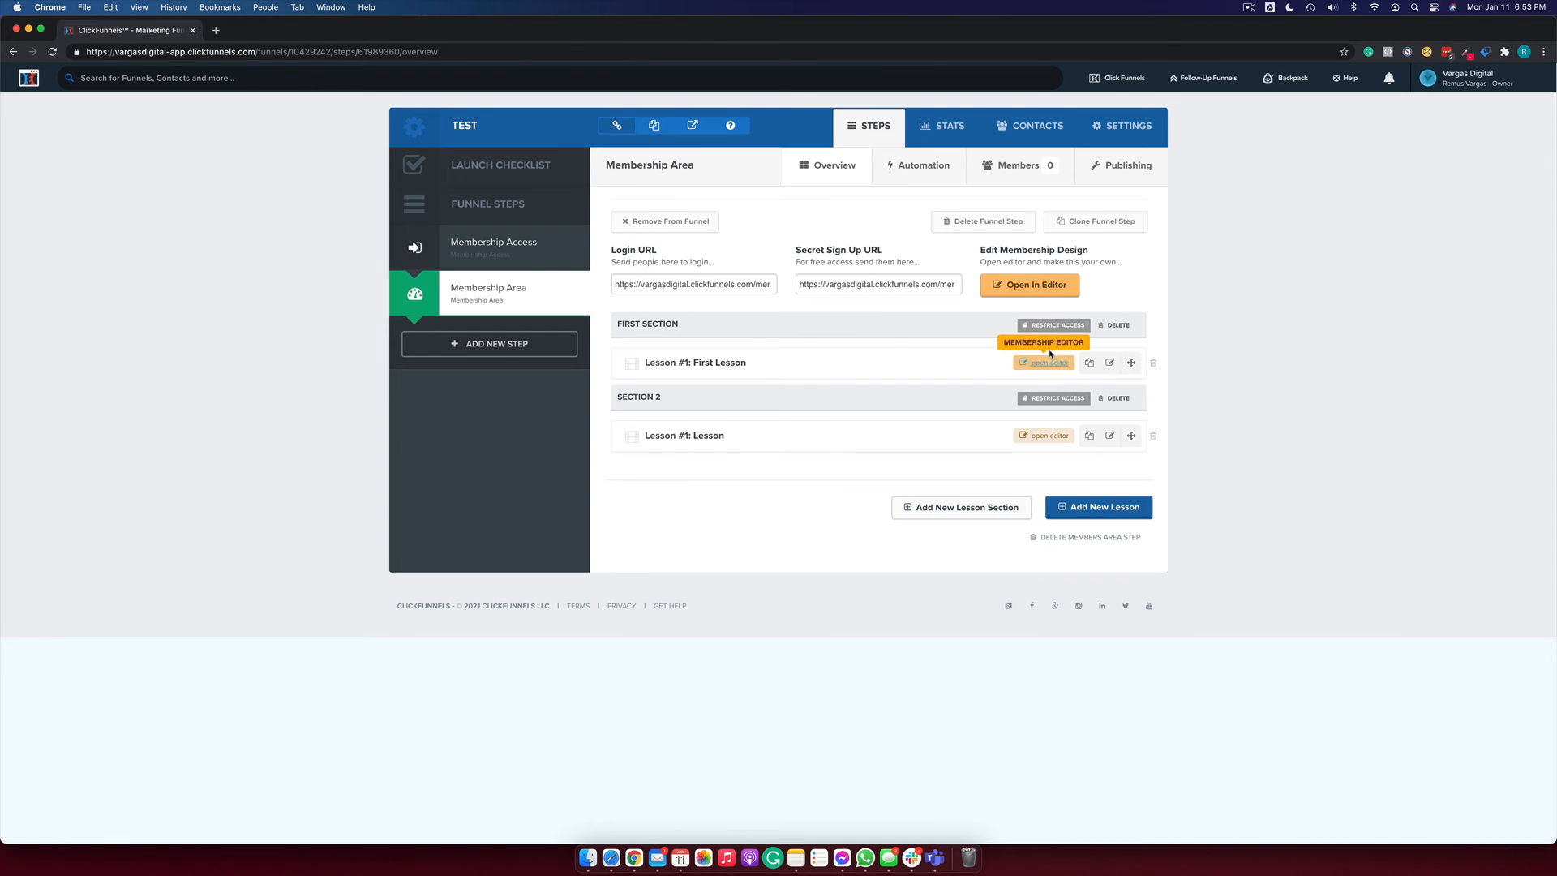
Restrict access to the membership area's First Section with the tag requirement "marketing" and update the lesson section.
{"action": "left_click", "coordinate": [1058, 326]}
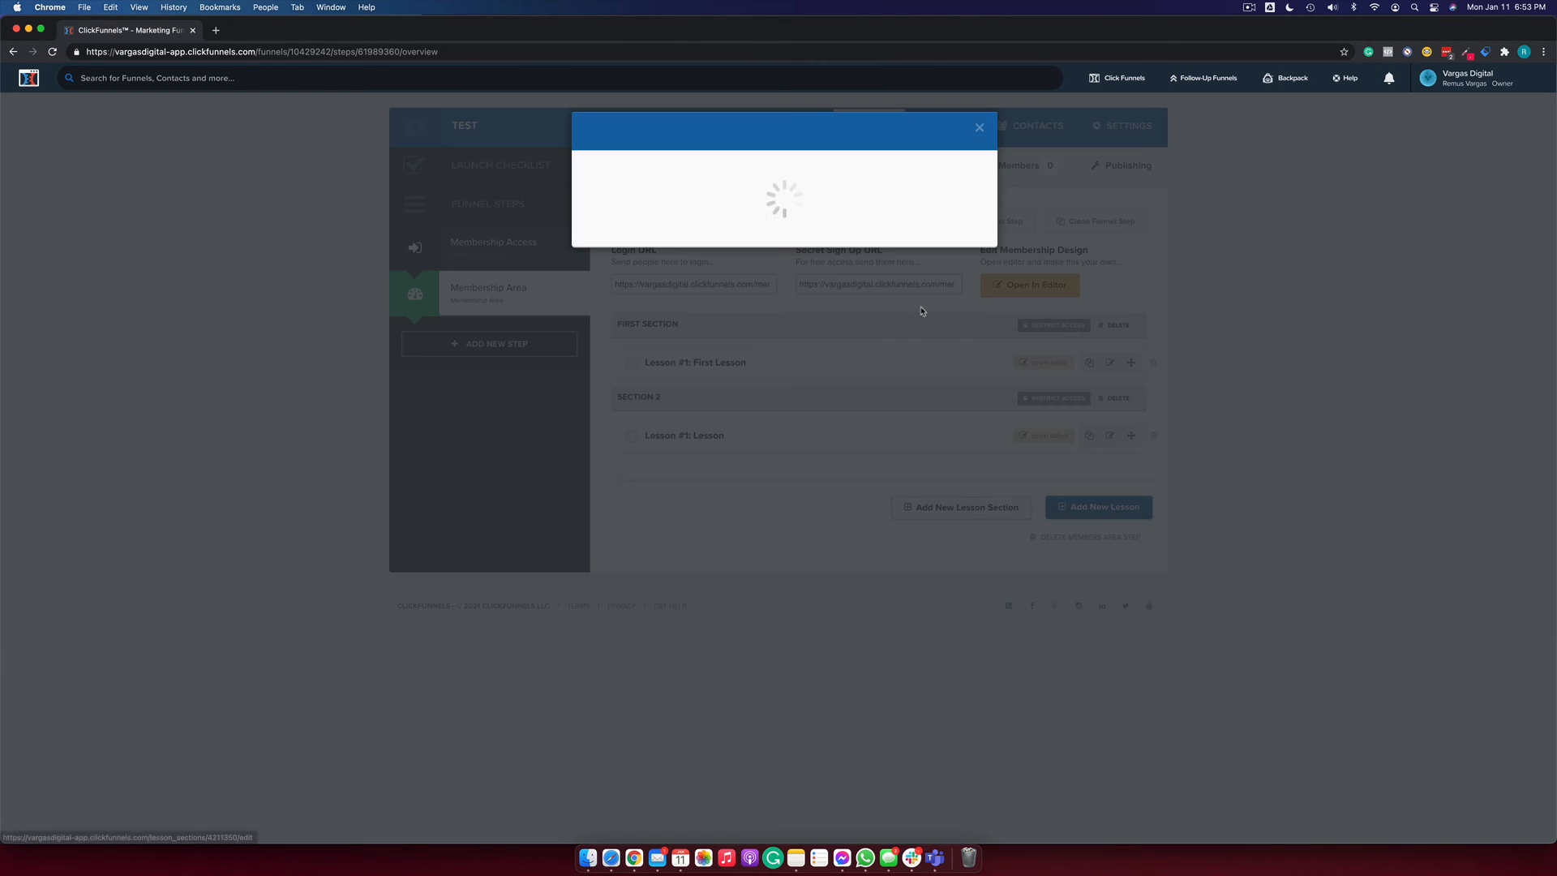
{"action": "left_click", "coordinate": [635, 297]}
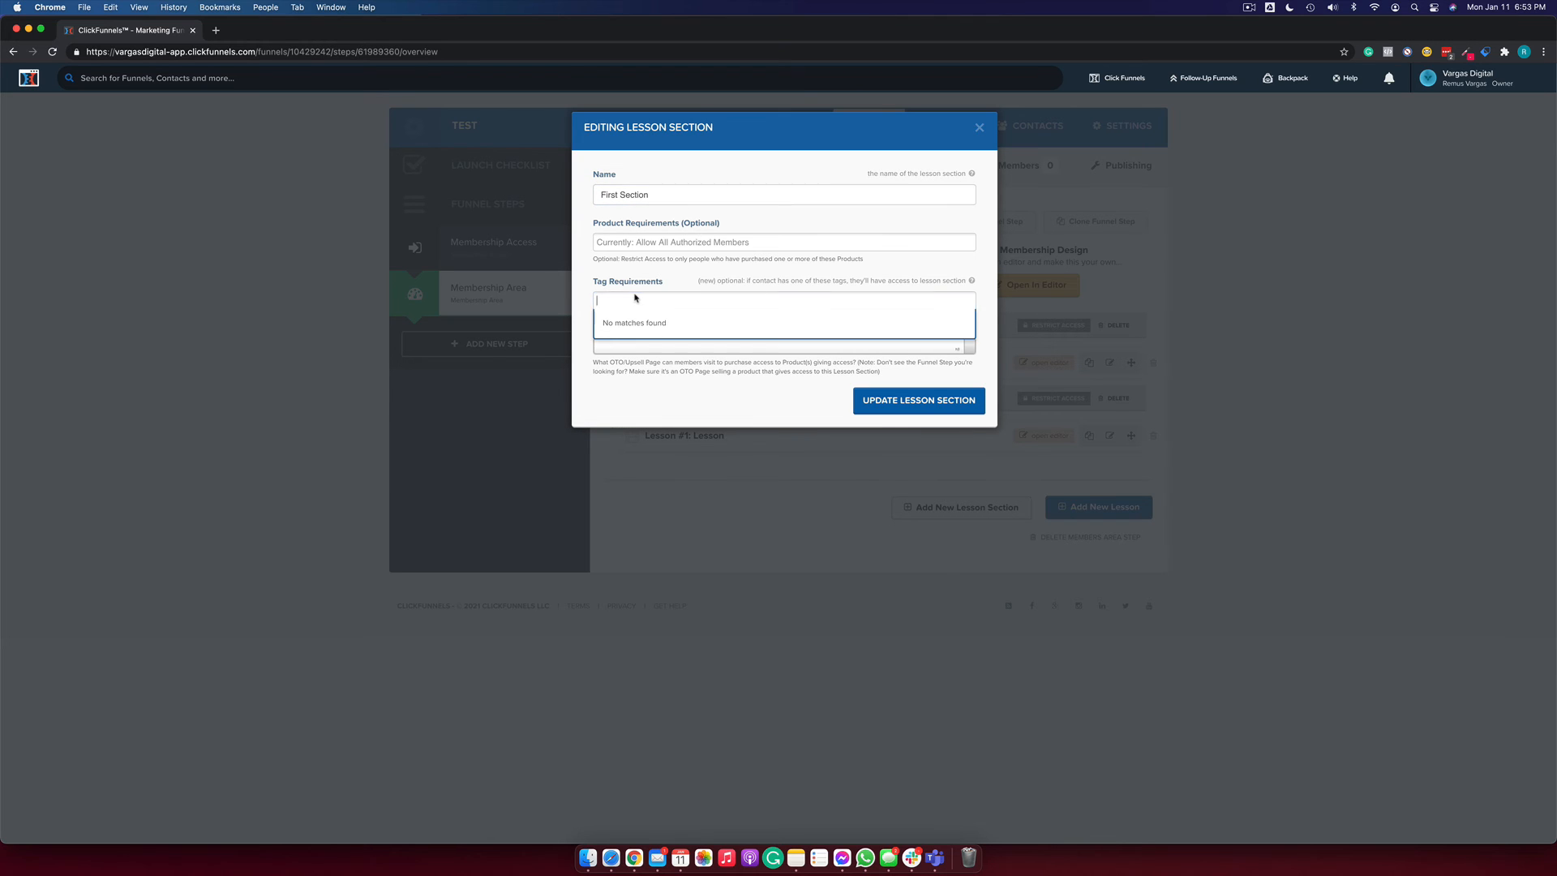
{"action": "type", "text": "marketing"}
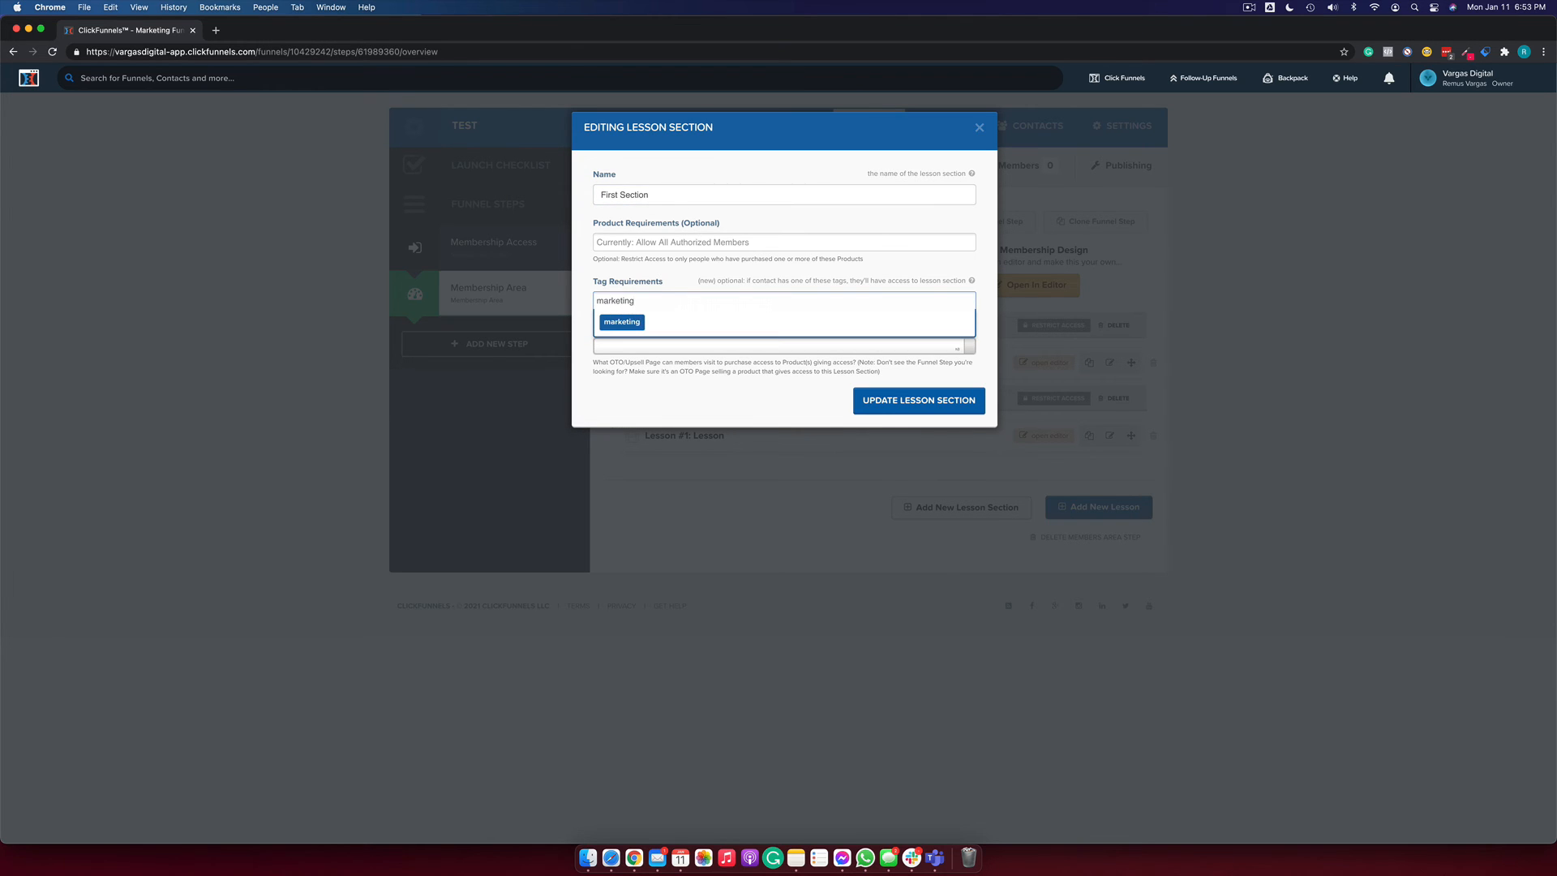
{"action": "key", "text": "Return"}
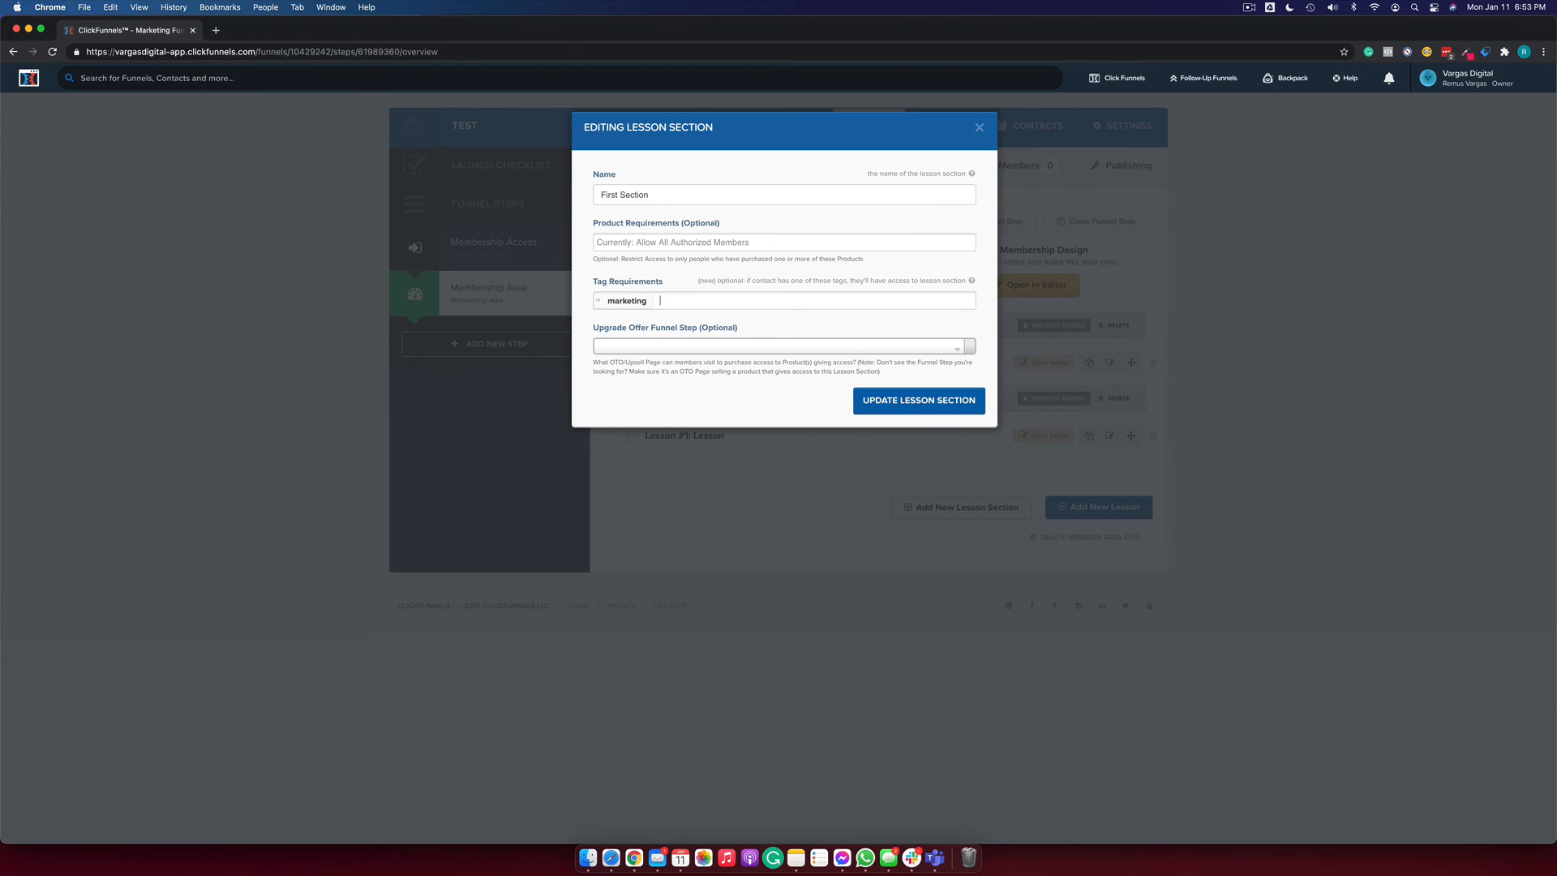
{"action": "left_click", "coordinate": [897, 413]}
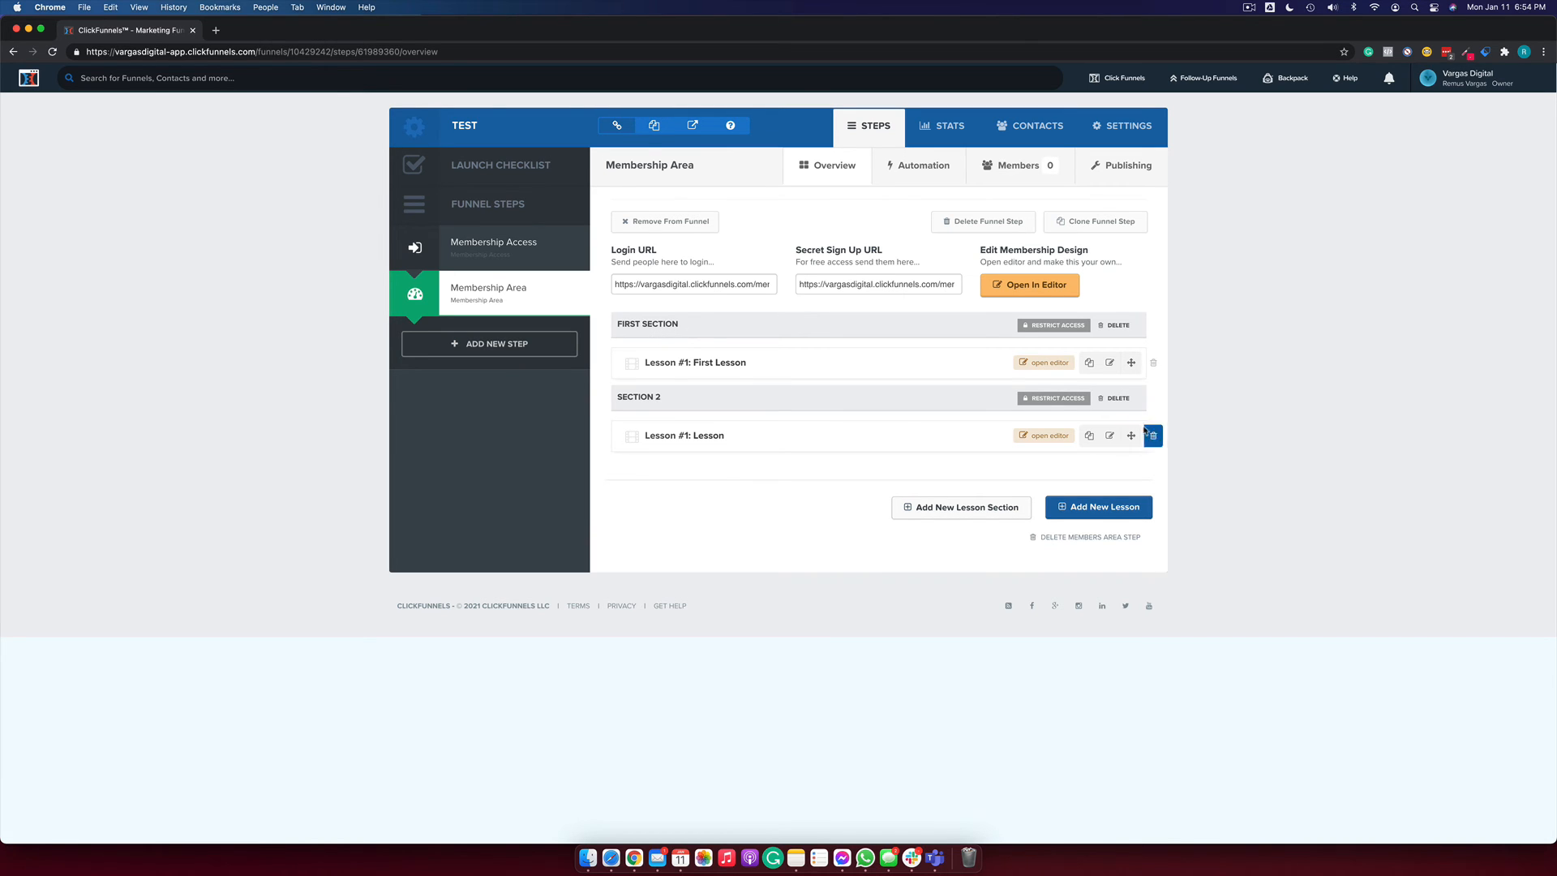
Restrict access to the membership area's Section 2 with the tag requirement "yt" and update the lesson section.
{"action": "left_click", "coordinate": [1052, 400]}
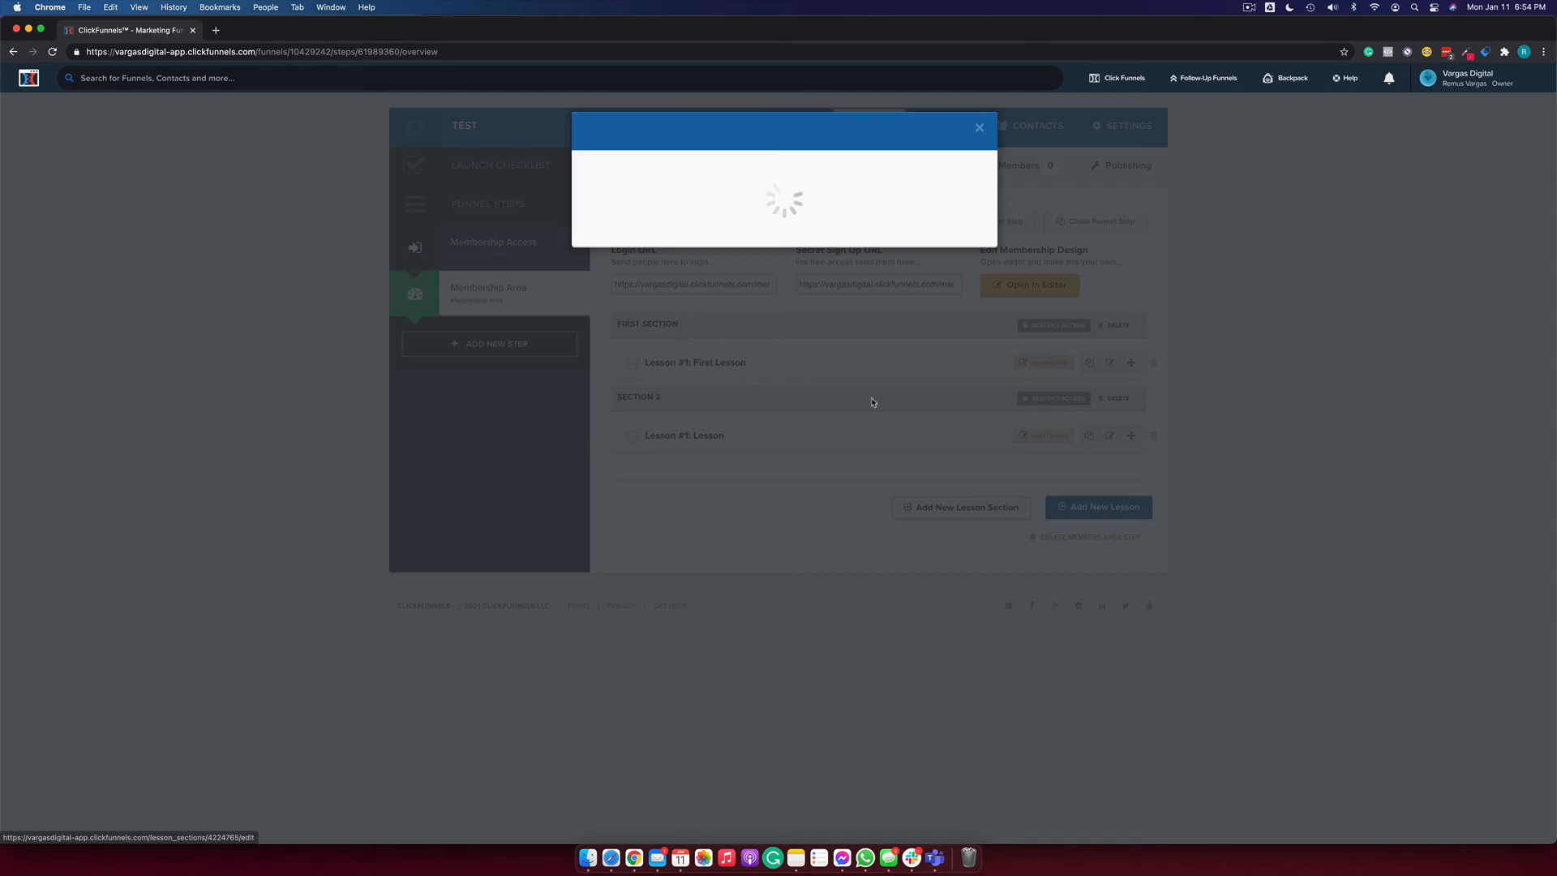
{"action": "left_click", "coordinate": [623, 305]}
{"action": "type", "text": "yt"}
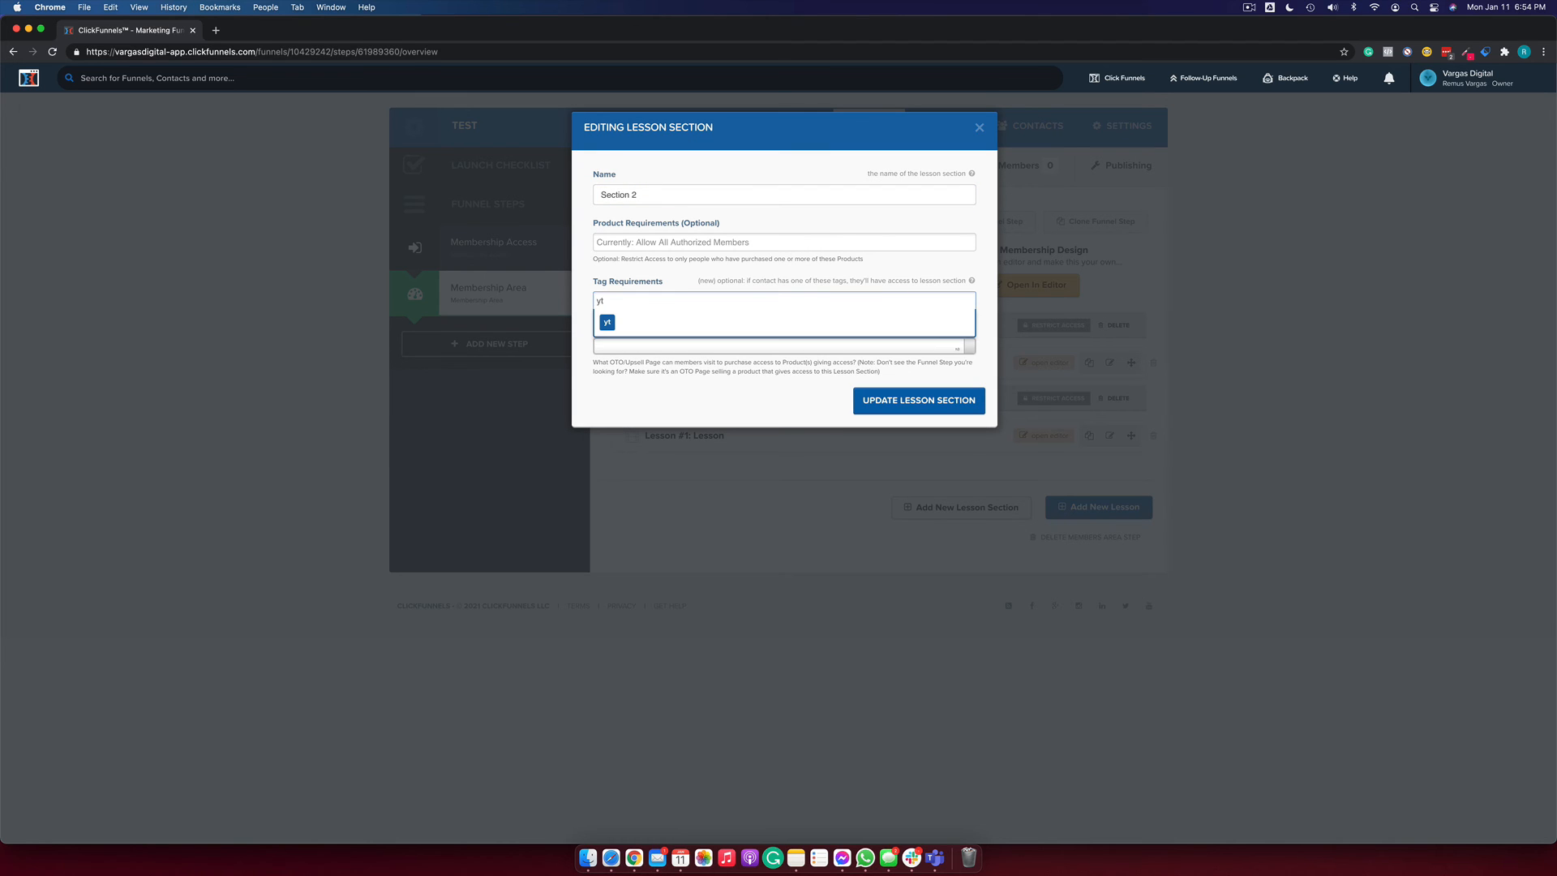
{"action": "key", "text": "Return"}
{"action": "left_click", "coordinate": [919, 399]}
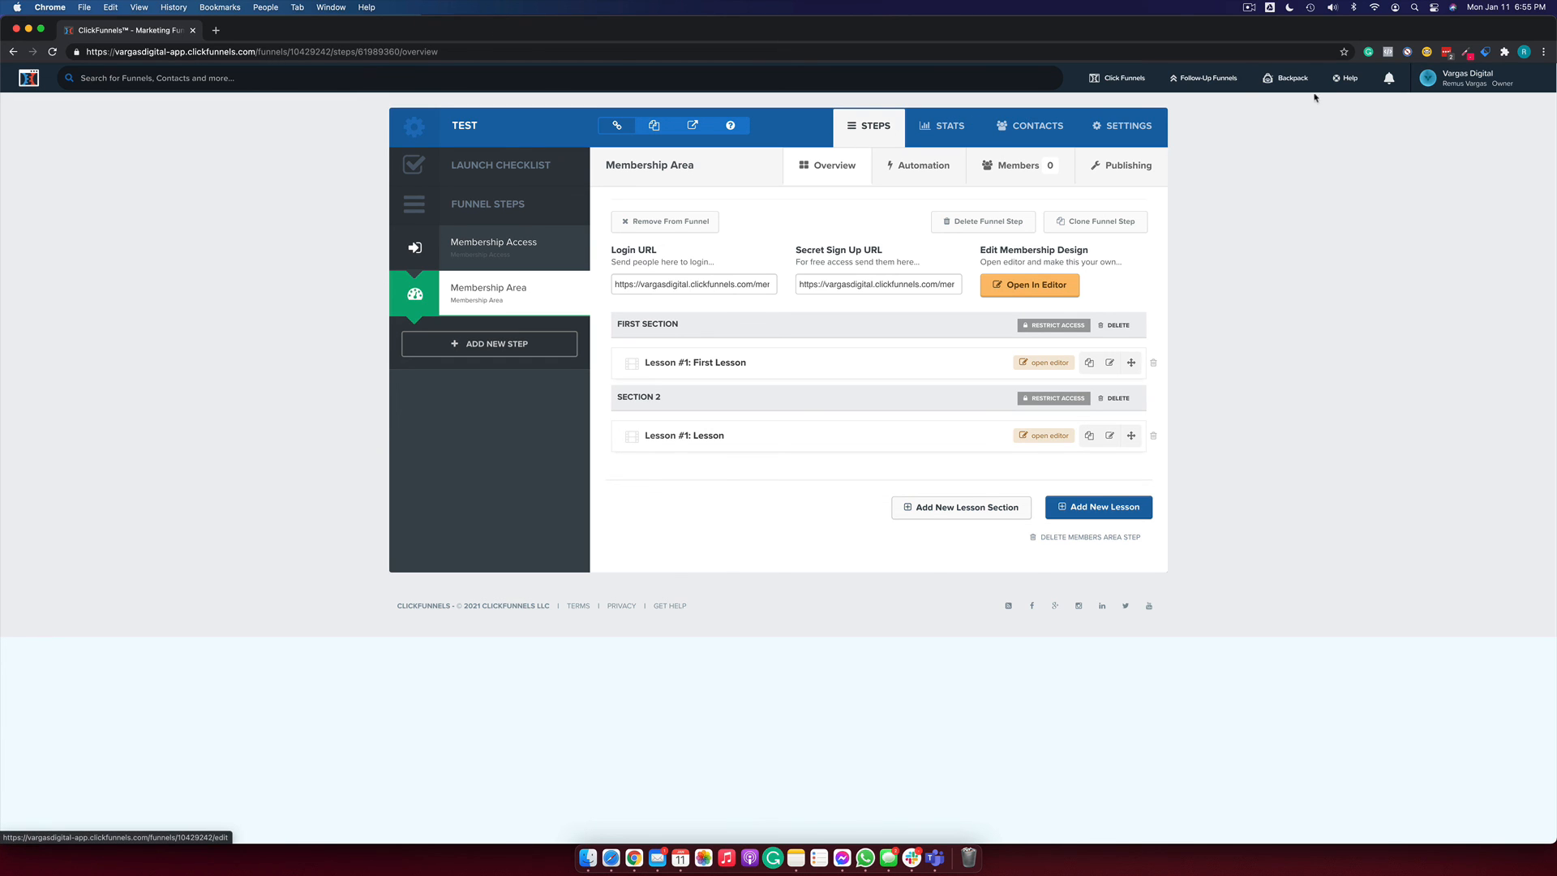
{"action": "mouse_move", "coordinate": [1286, 87]}
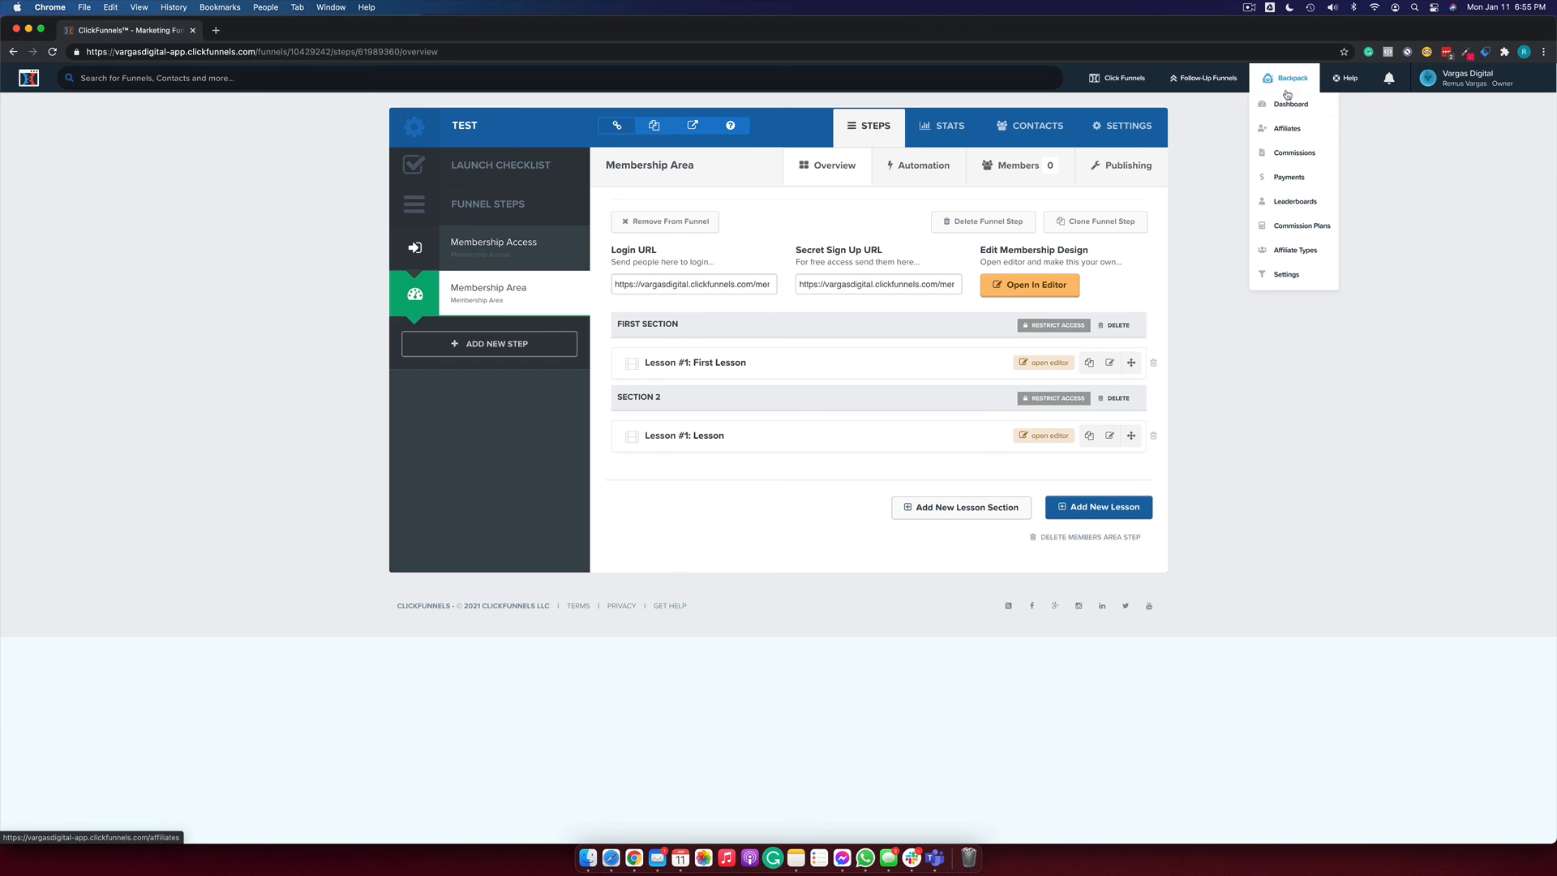
{"action": "left_click", "coordinate": [1249, 10]}
{"action": "left_click", "coordinate": [1289, 39]}
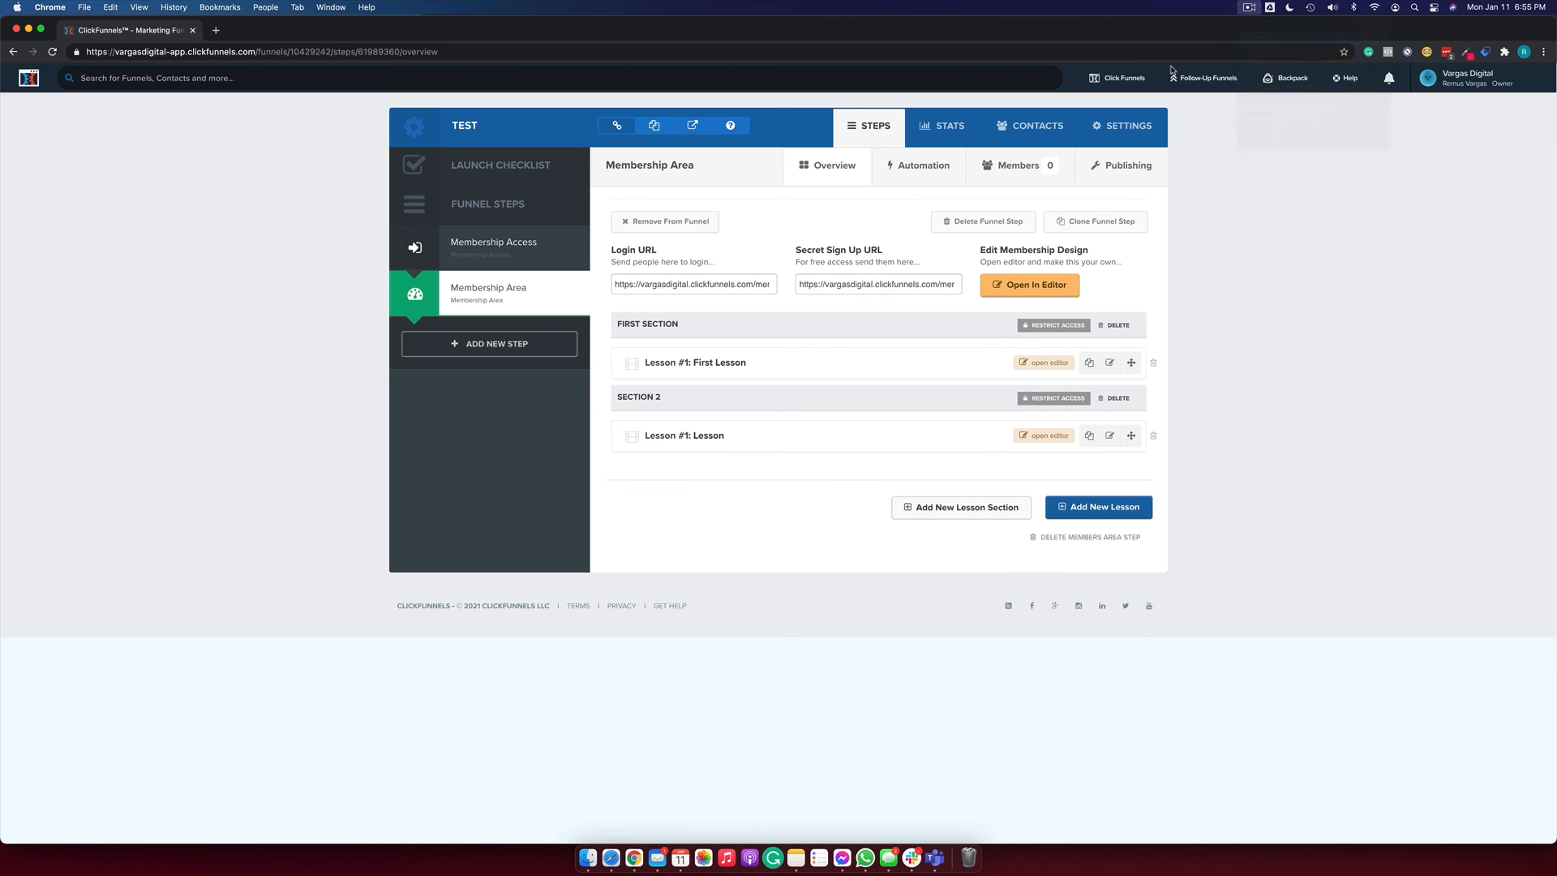